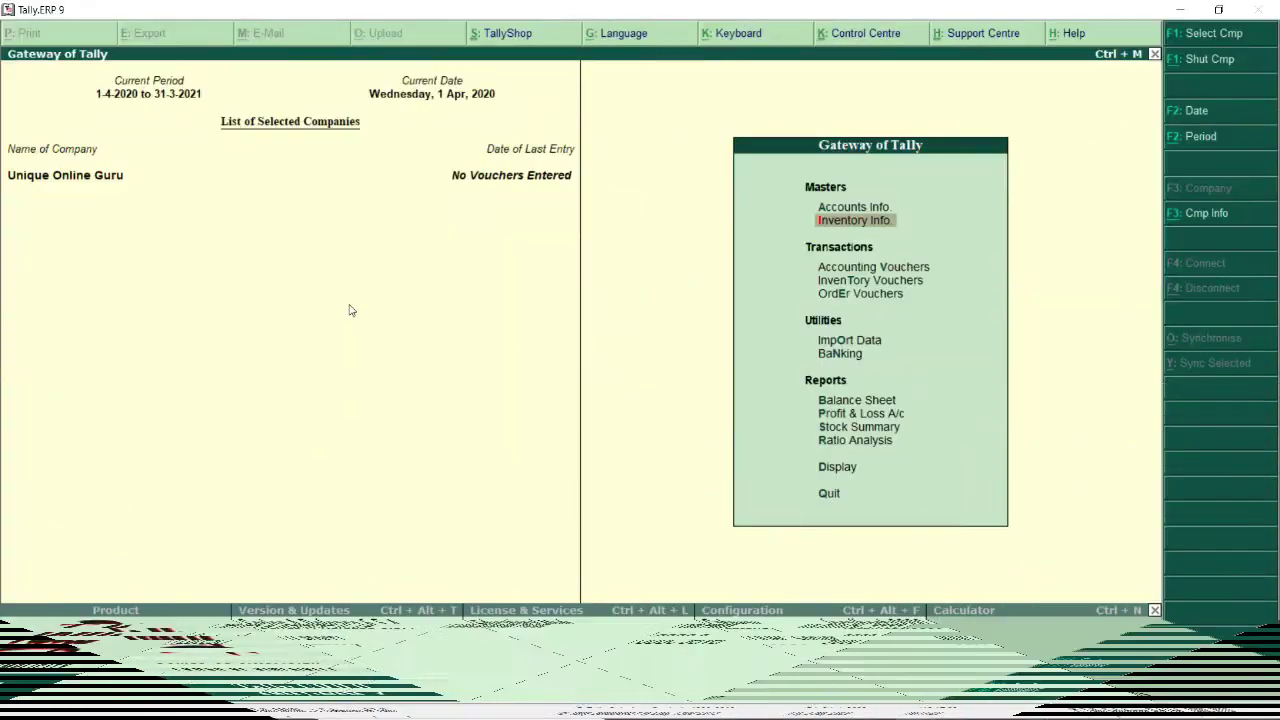
Step: Start a new sales order voucher and select the customer's ledger as the party account
key("Down")
key("Down")
key("Down")
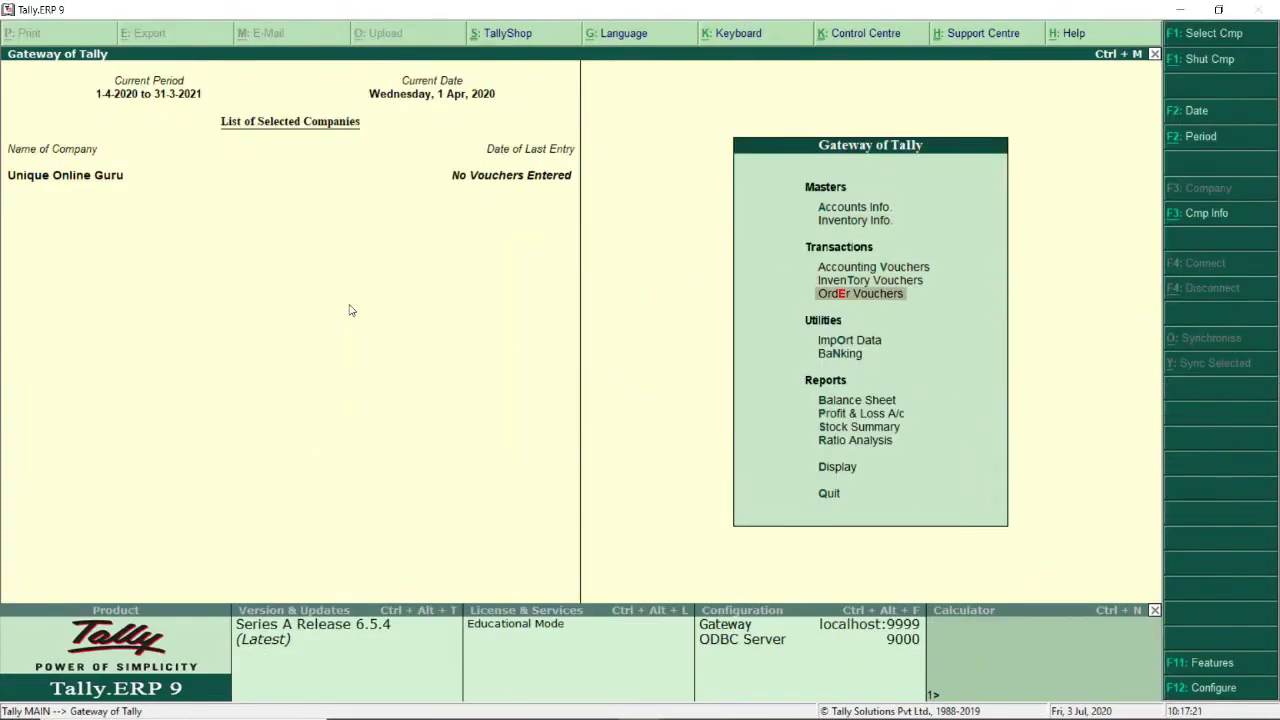
key("Return")
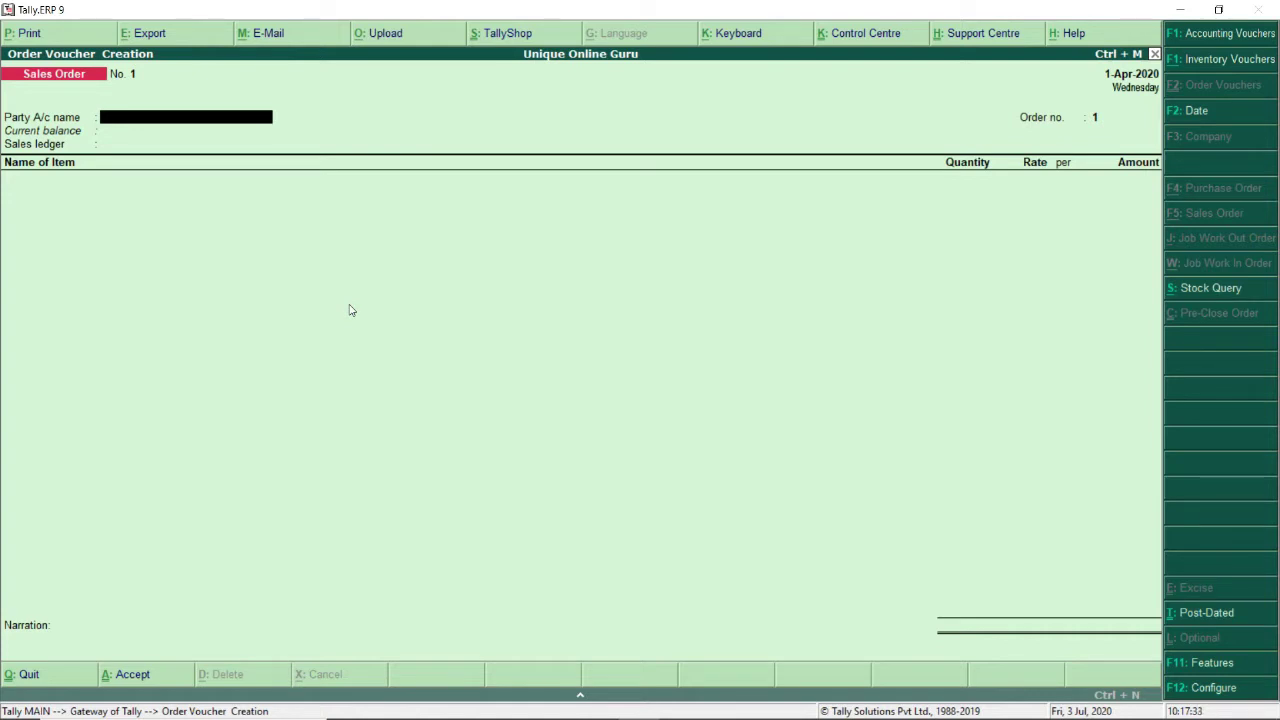
key("Return")
key("Down")
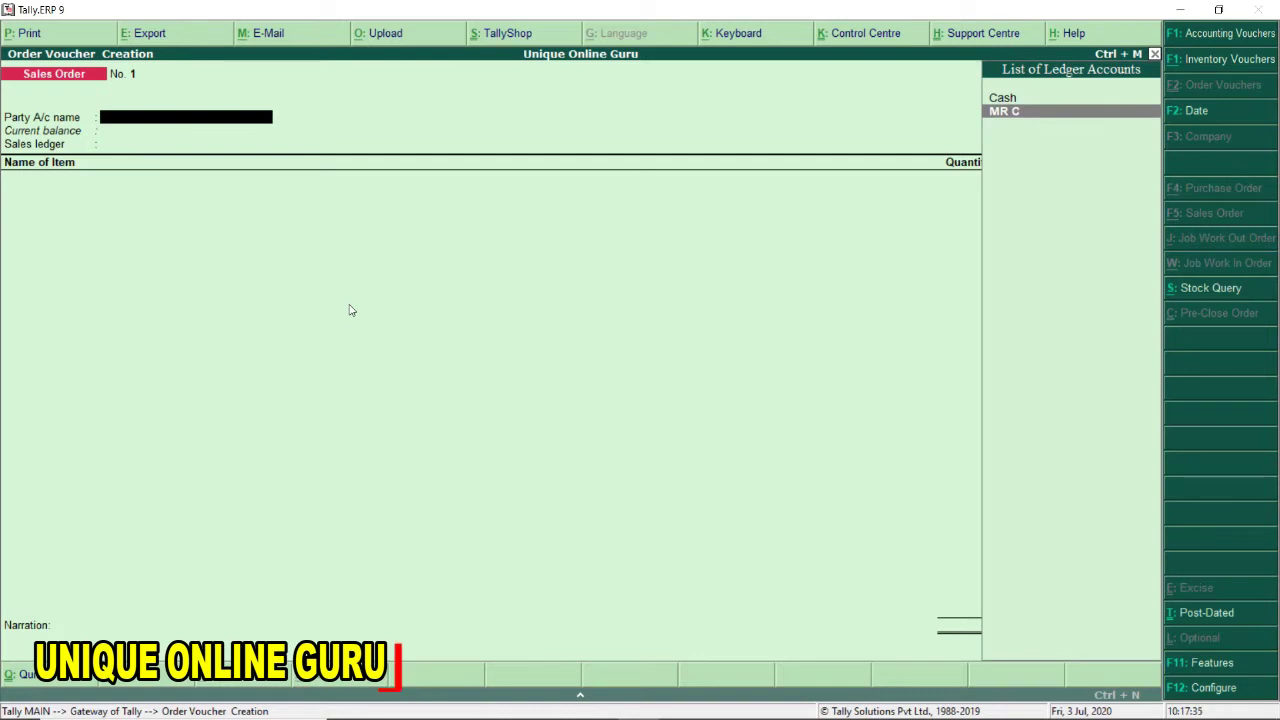
key("Return")
Step: Accept the party's buyer, order and despatch details without changes
key("Return")
key("Return")
key("Return")
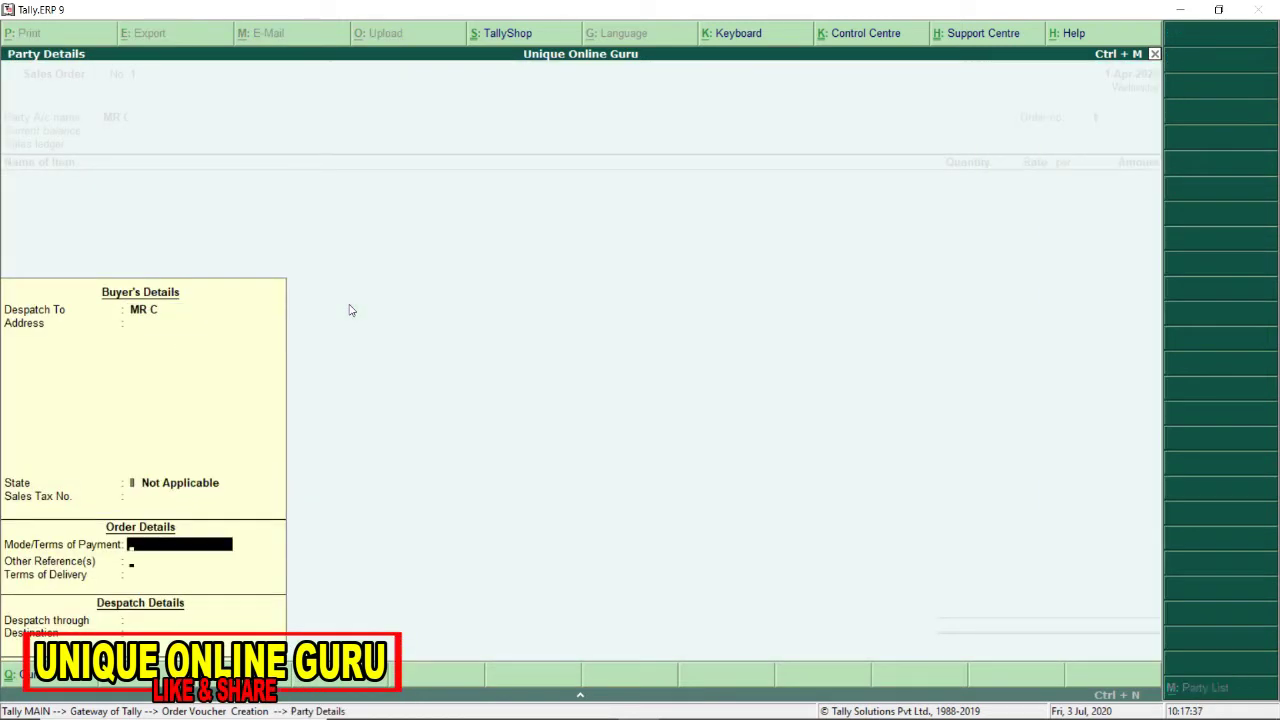
key("Return")
key("Return")
key("Return")
key("Return")
key("Return")
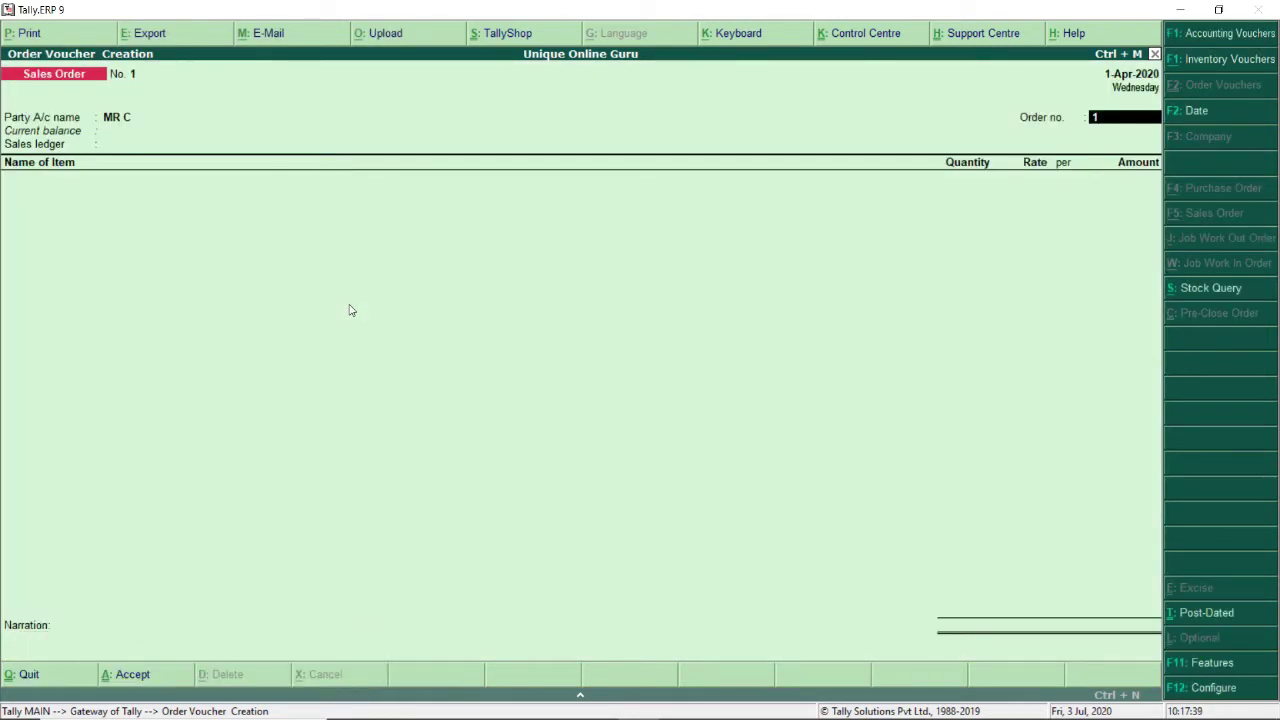
Step: Enter the order number and choose SALES as the sales ledger for the sales order
type("ORD/001")
key("Return")
key("Return")
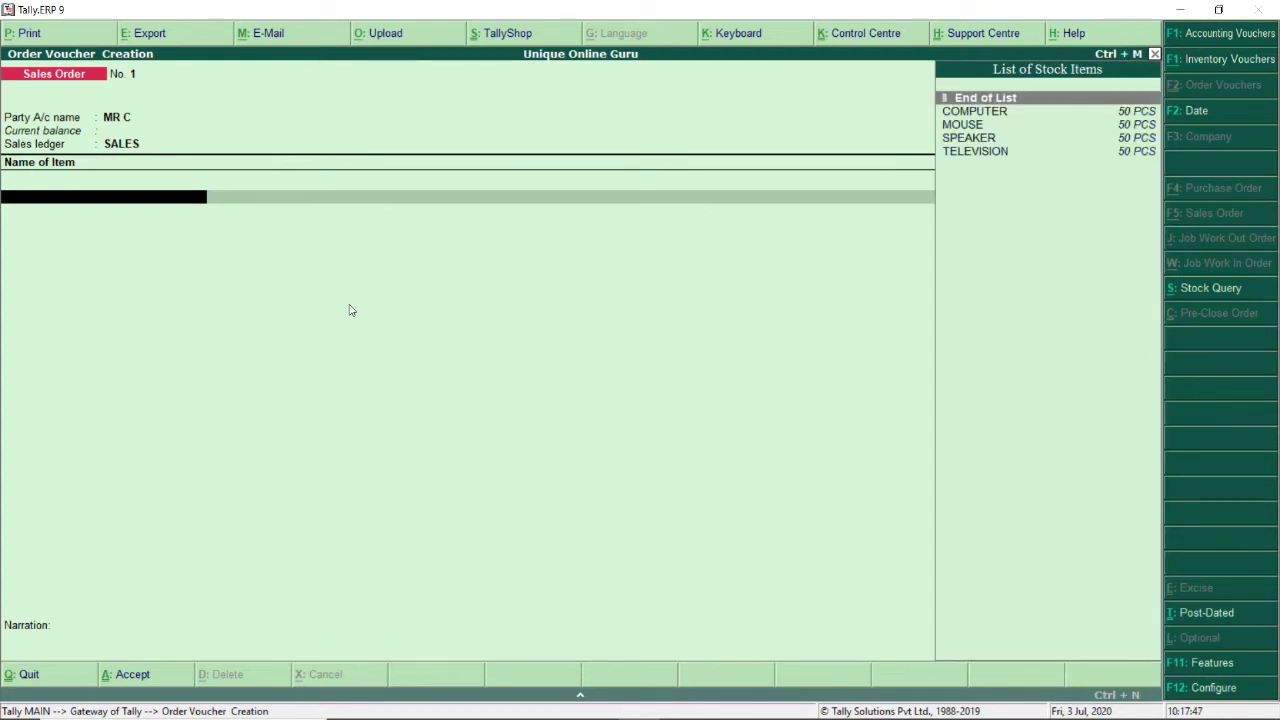
Step: Add the stock item COMPUTER to the sales order, due 1-Apr-2020, with quantity 30 PCS at rate 25,000
key("Down")
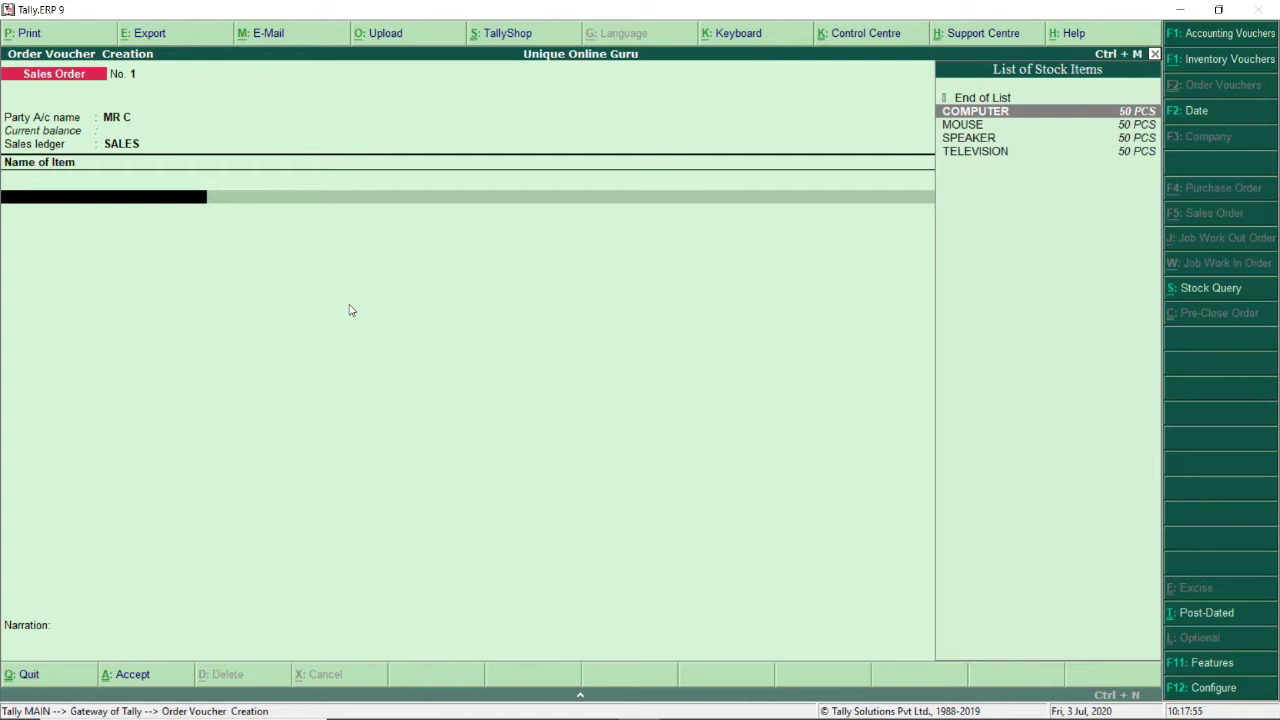
key("Return")
key("Return")
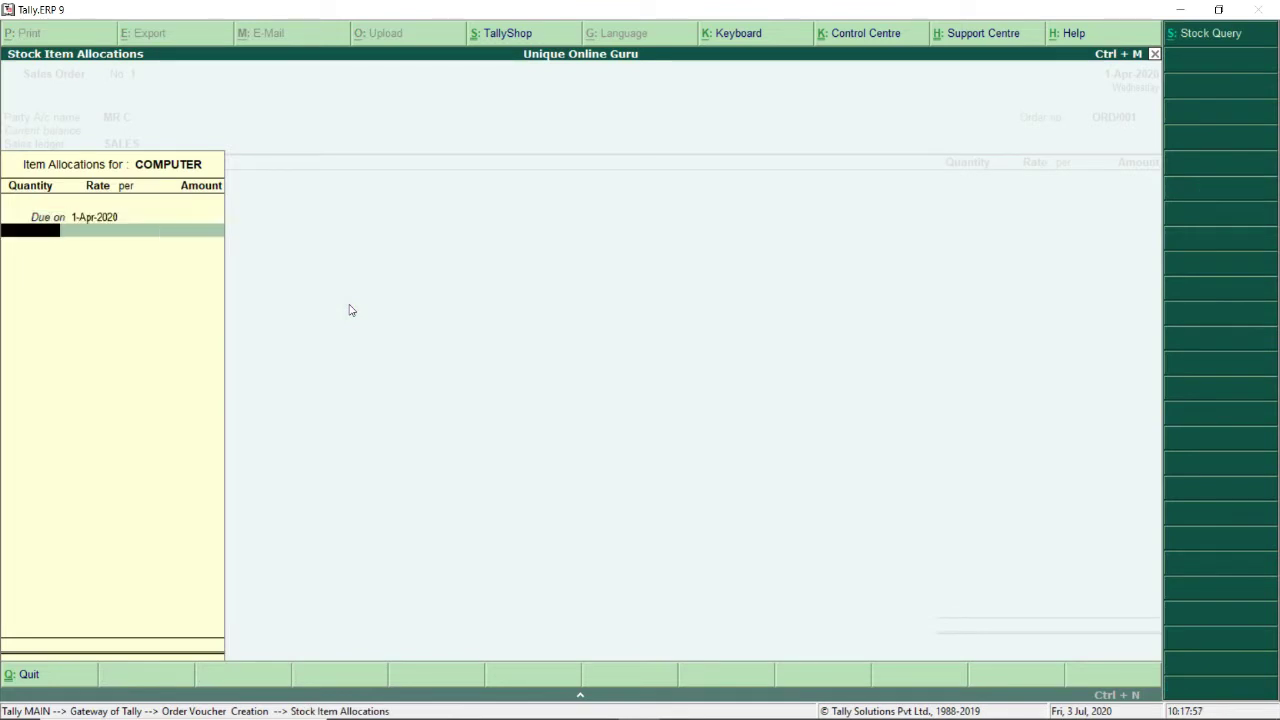
type("30")
key("Return")
type("25")
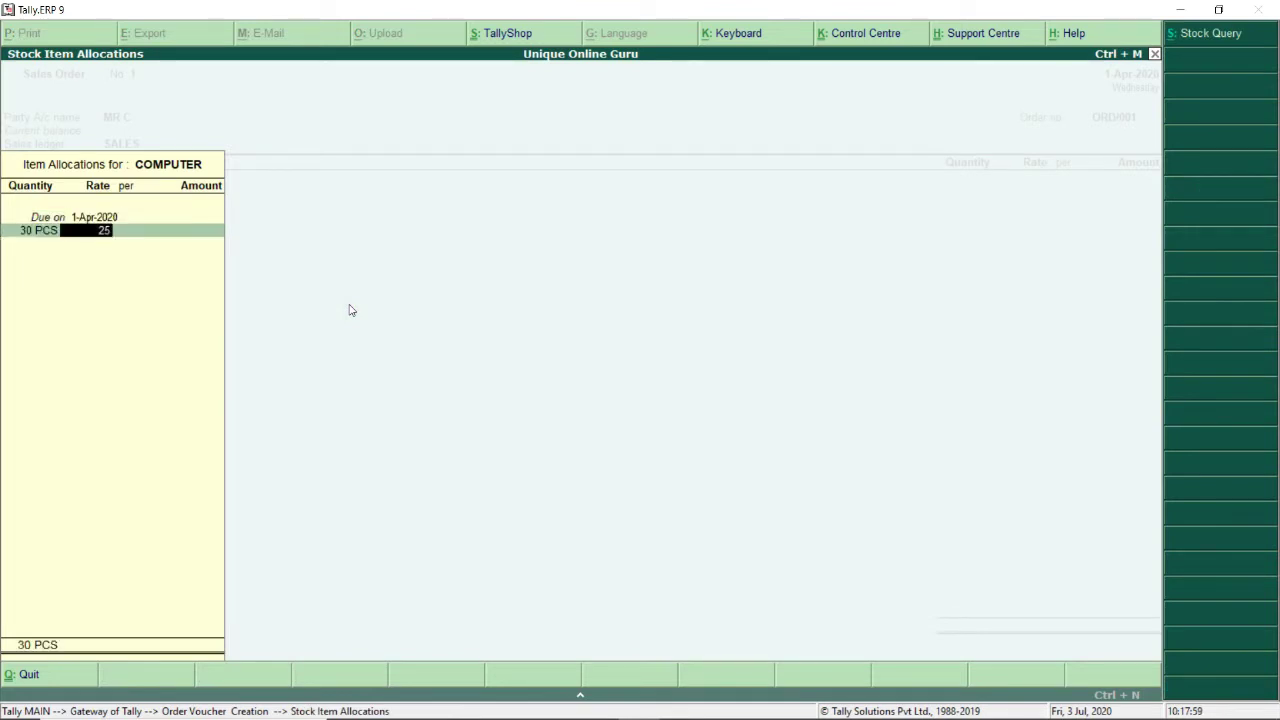
type(",000")
key("Return")
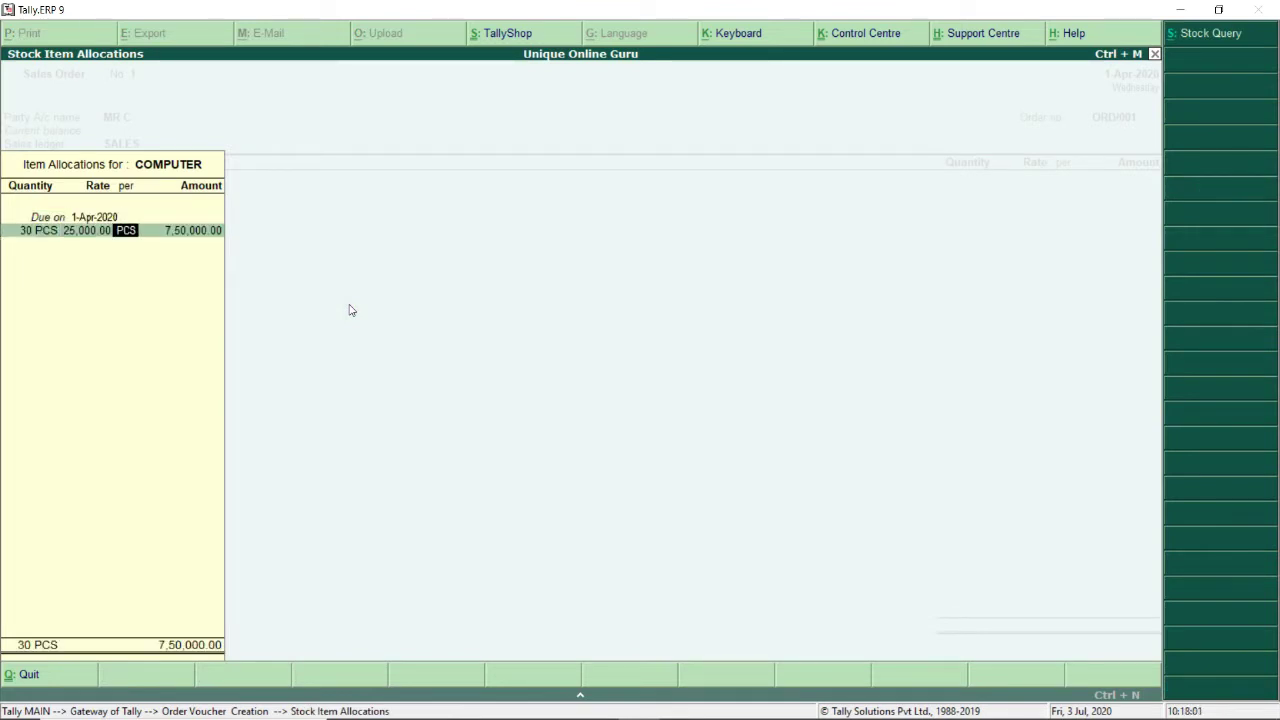
key("Return")
key("Return")
key("Return")
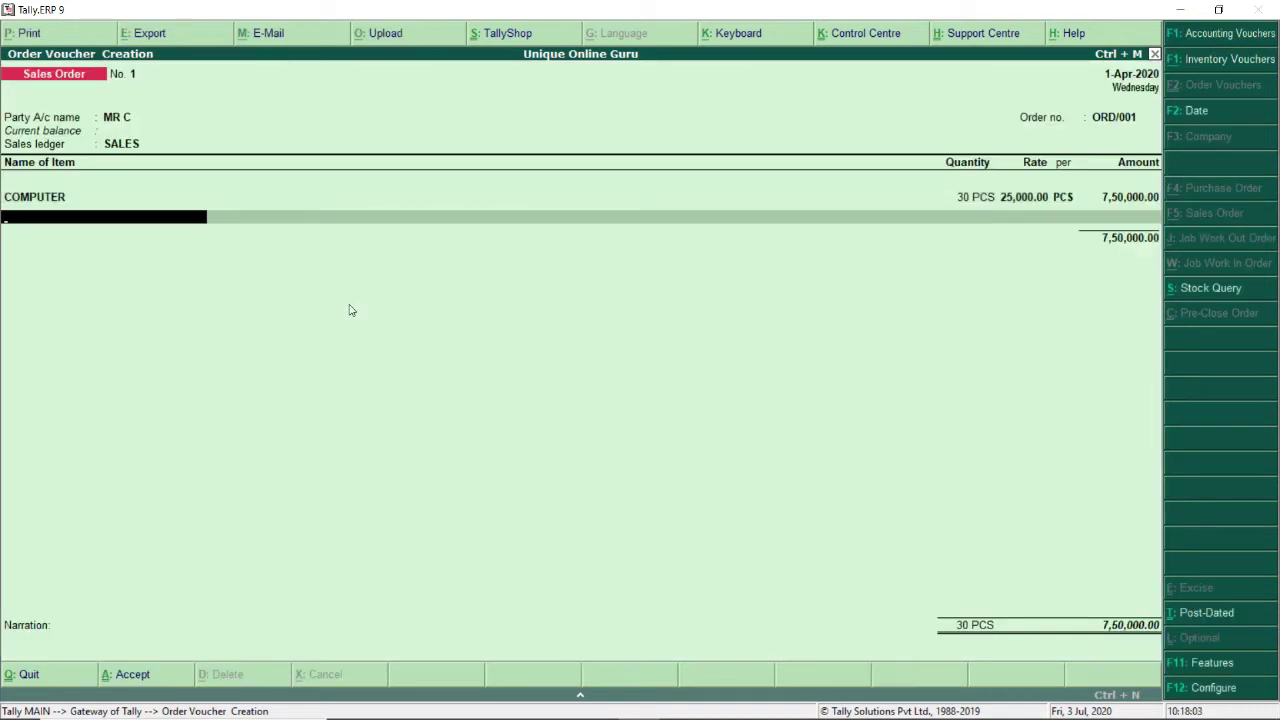
Step: Add the stock item MOUSE to the sales order, due 1-Apr-2020, with quantity 20 PCS at rate 1,500
key("Down")
key("Down")
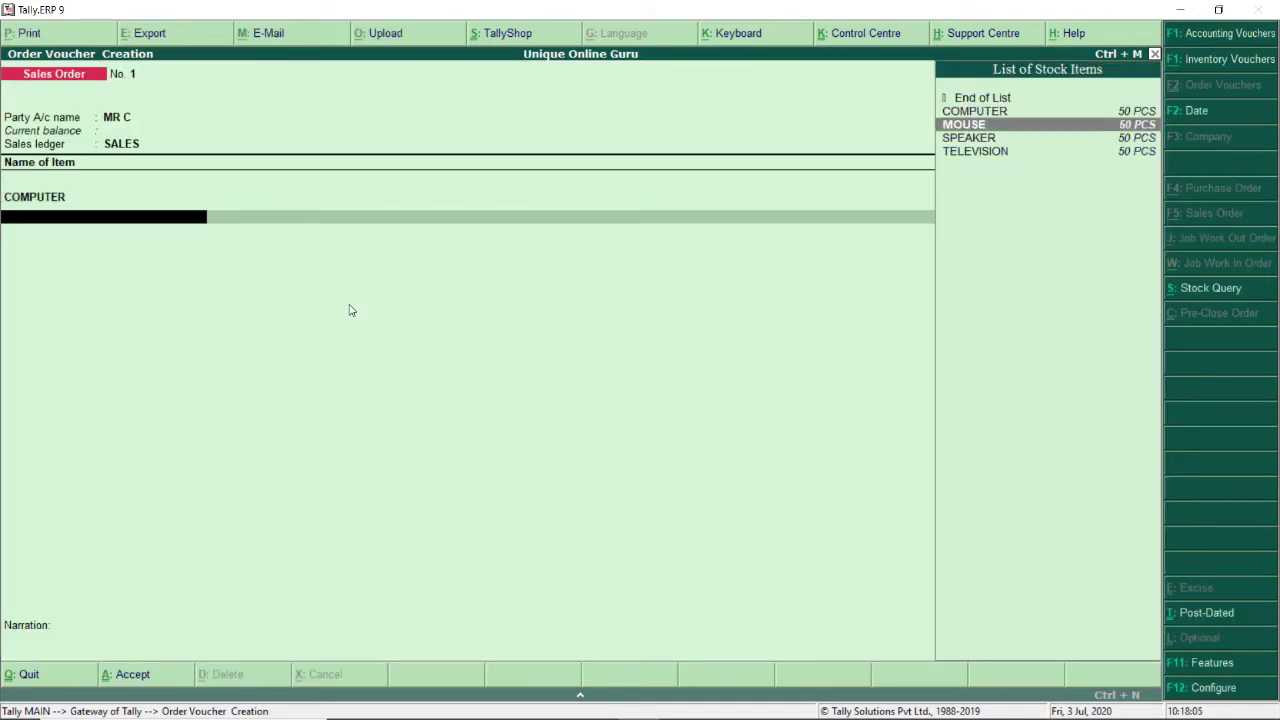
key("Return")
key("Return")
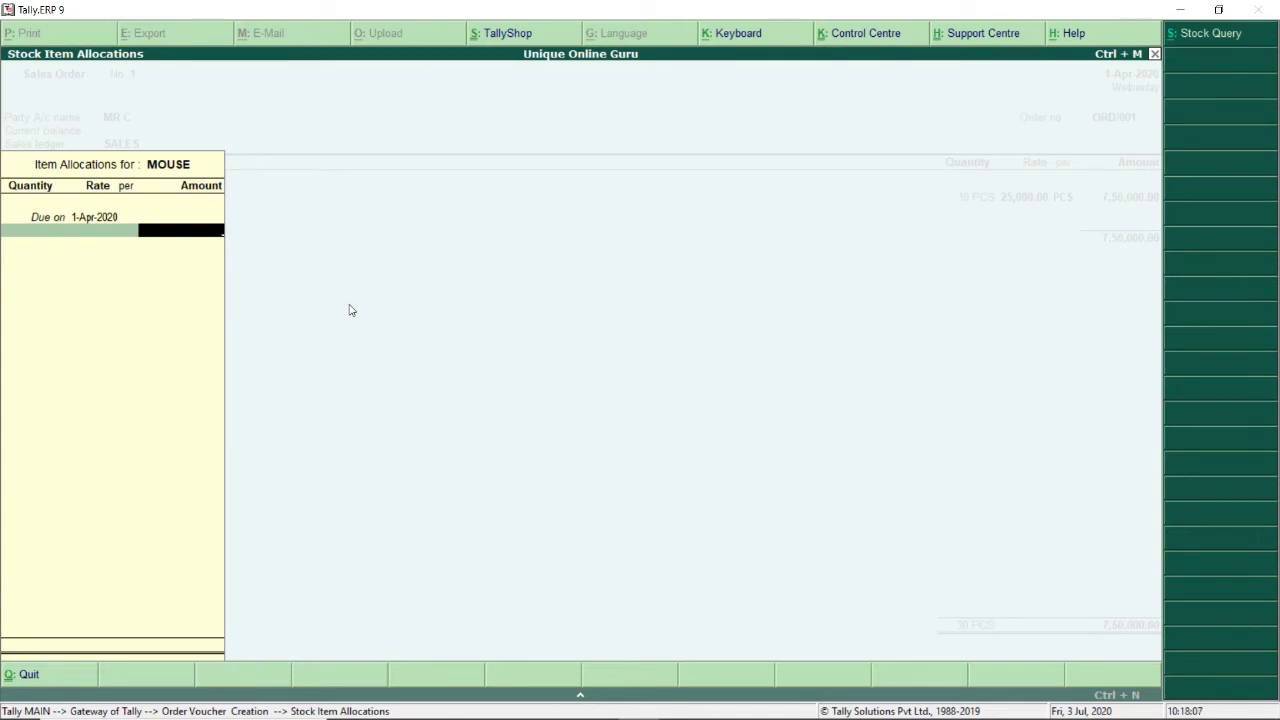
key("Return")
type("20")
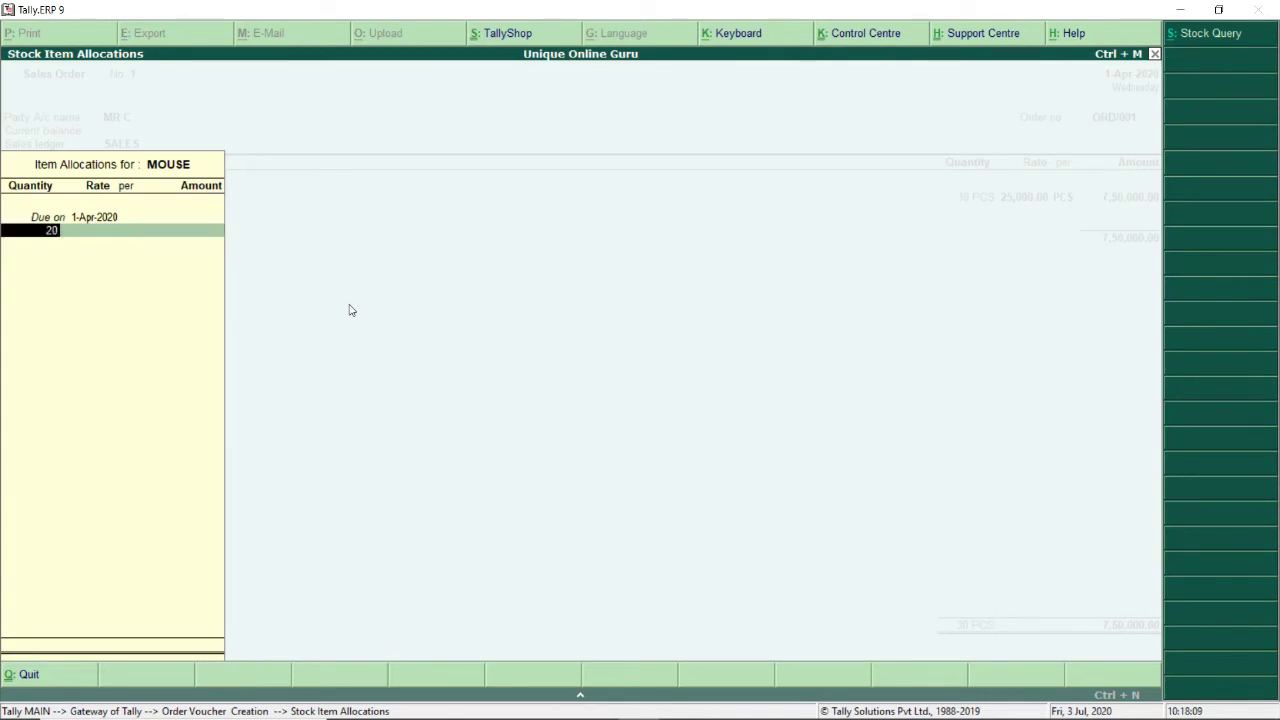
key("Return")
type("15000")
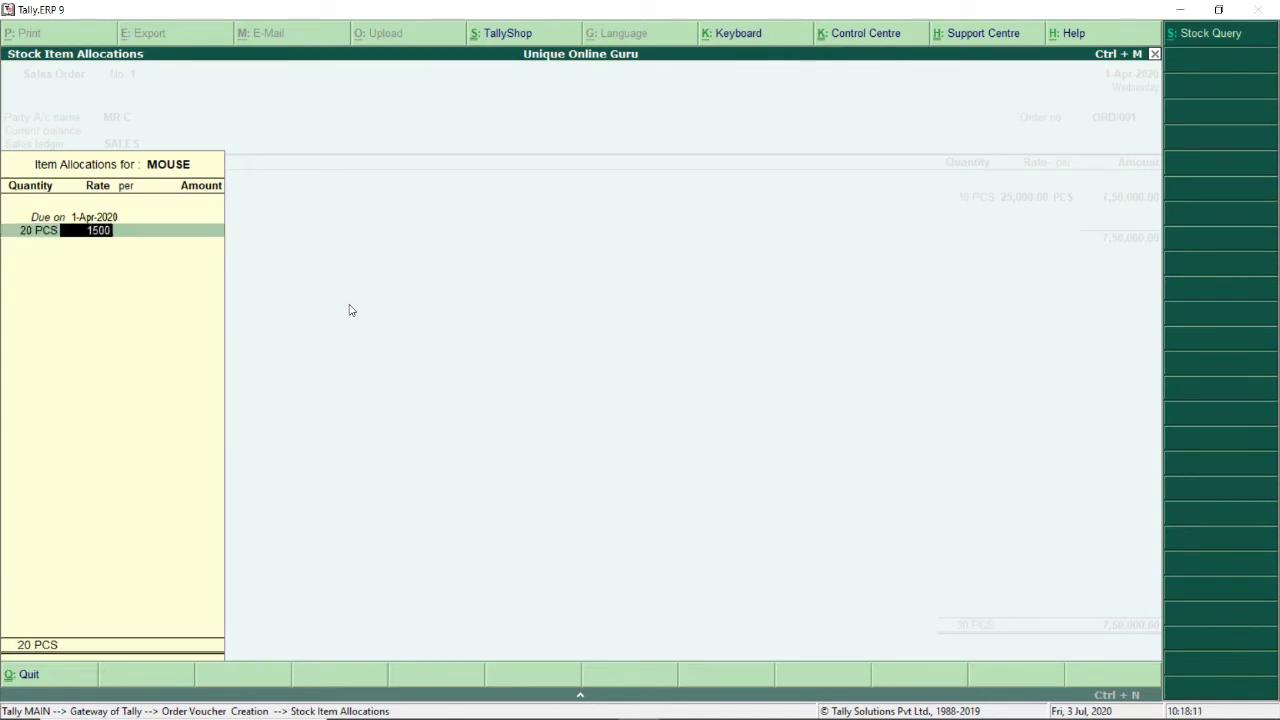
key("BackSpace")
key("Return")
key("Return")
key("Return")
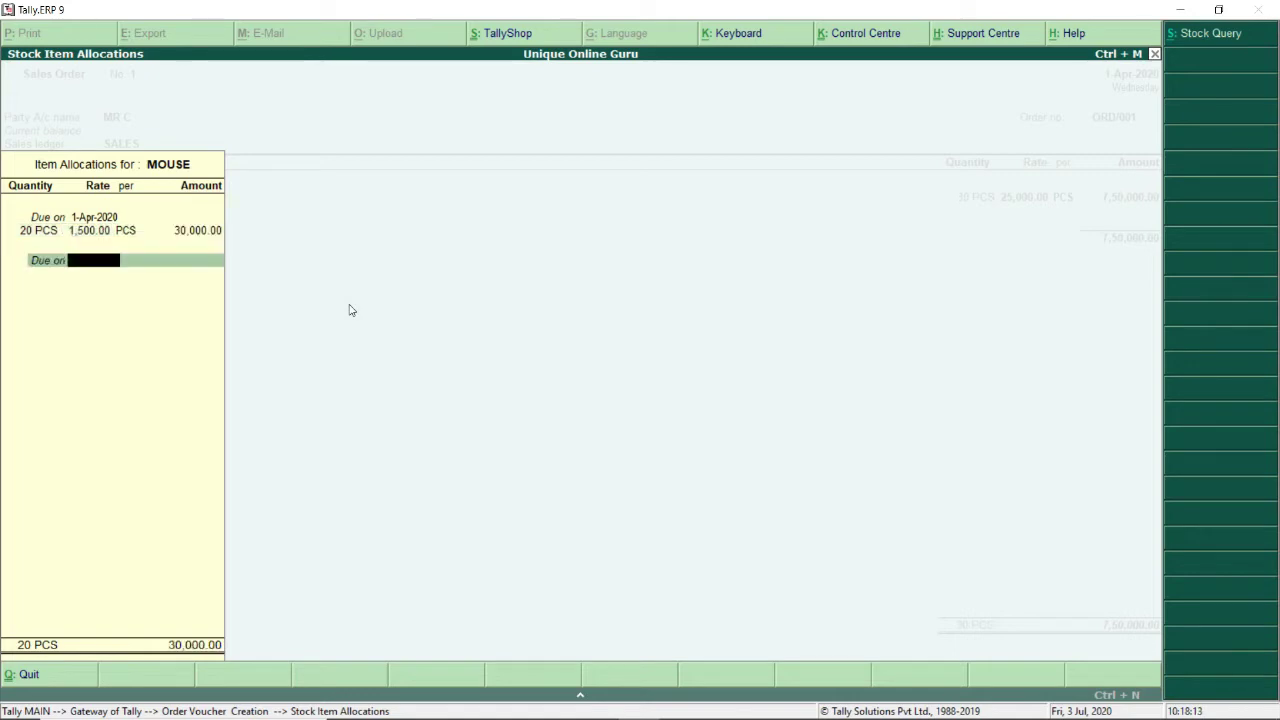
key("Return")
key("Return")
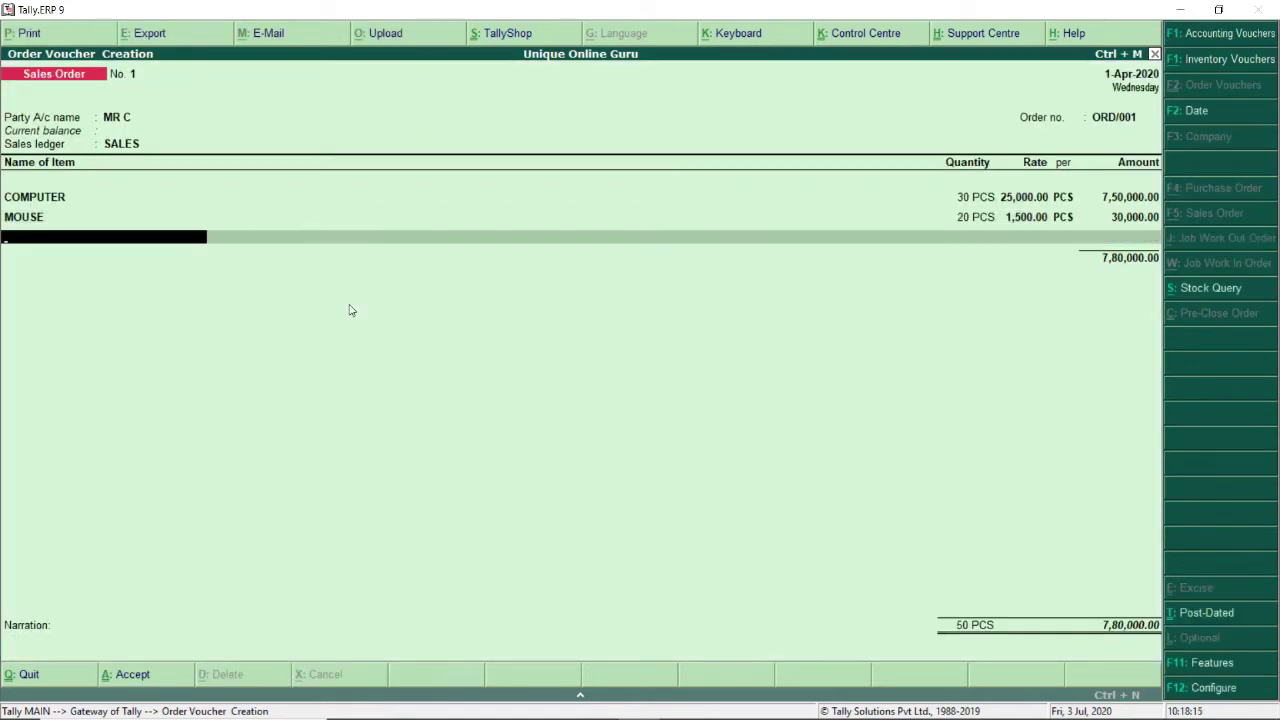
Step: Add the stock item SPEAKER to the sales order, due 1-Apr-2020, with quantity 25 PCS at rate 2,500
type("S")
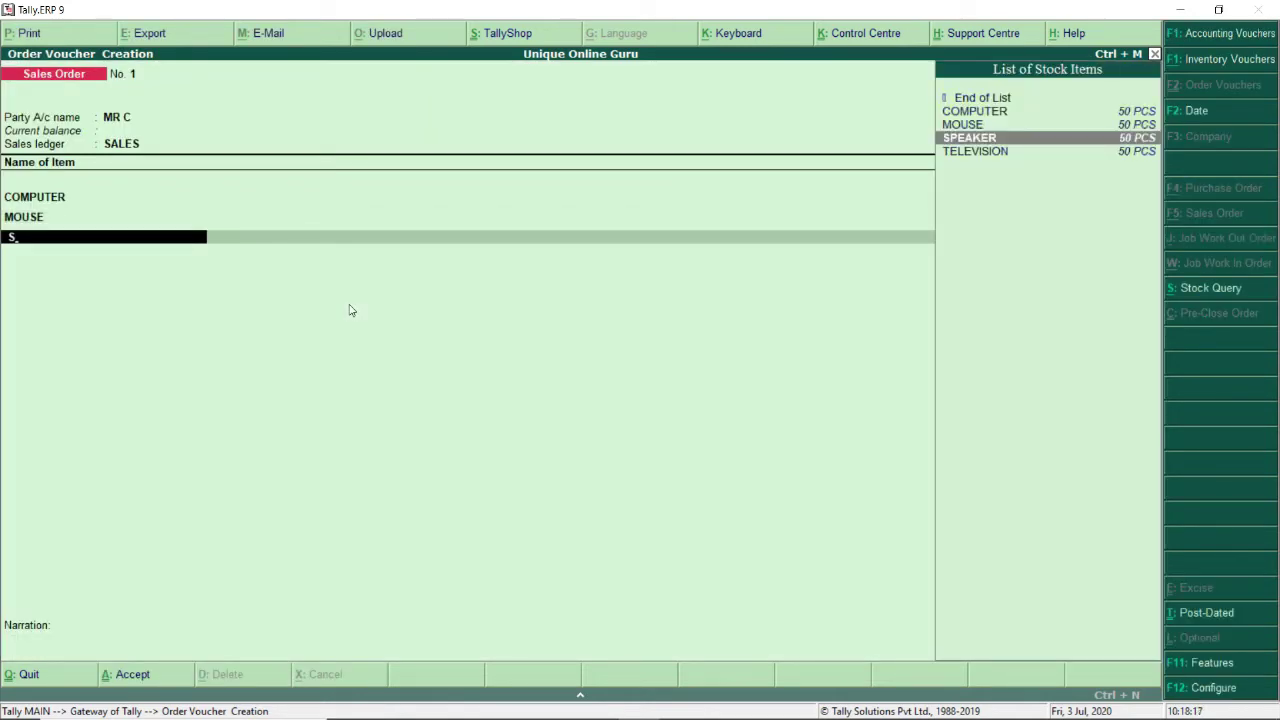
key("Return")
key("Return")
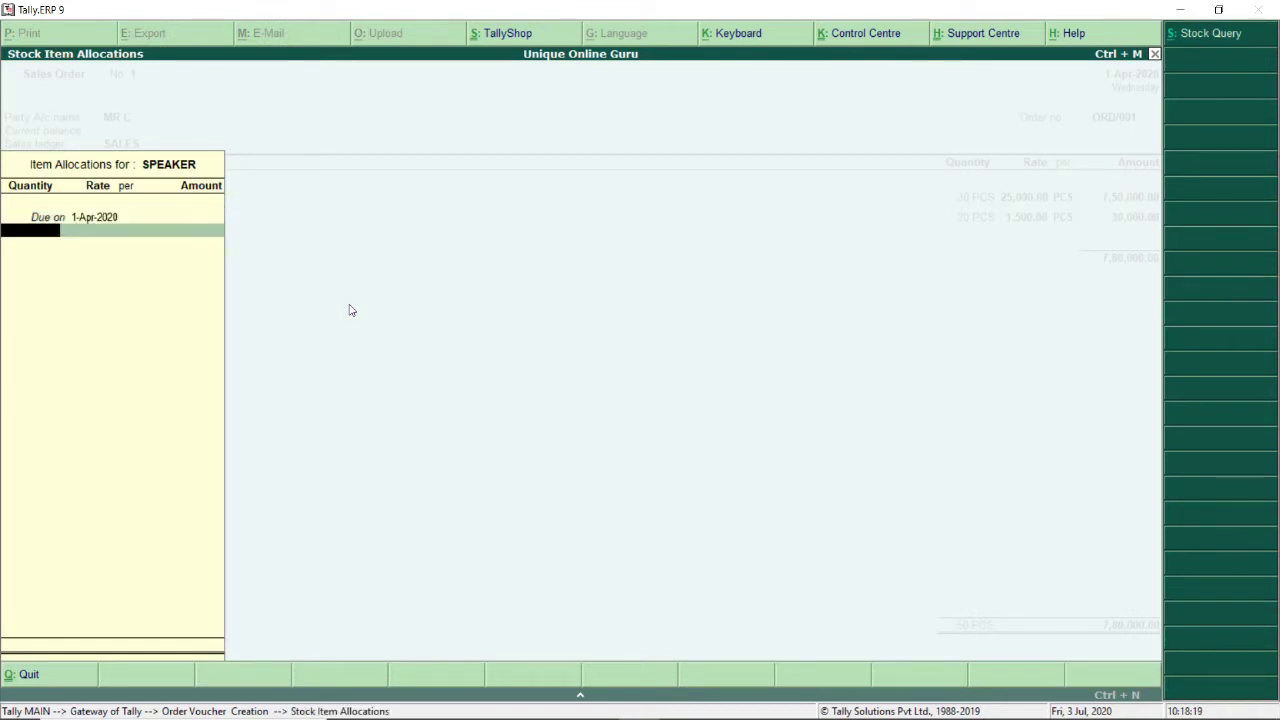
type("25")
key("Return")
type("2500")
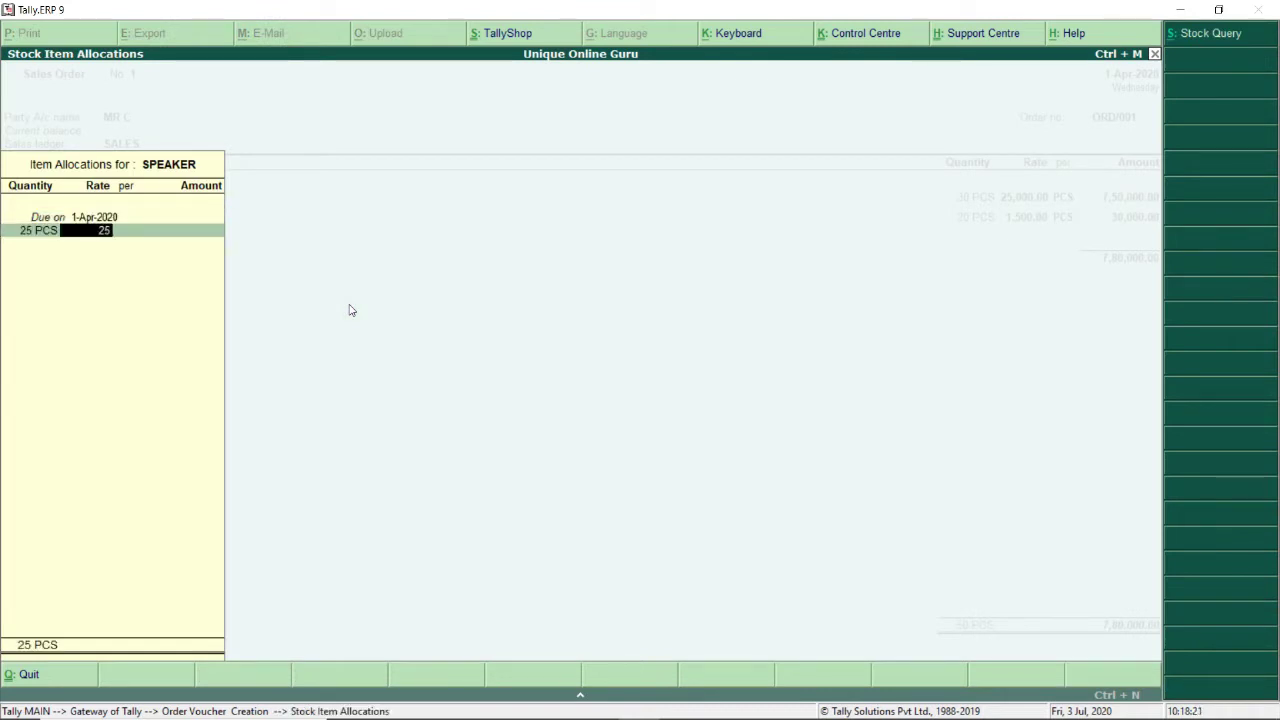
key("Return")
key("Return")
key("Return")
key("Return")
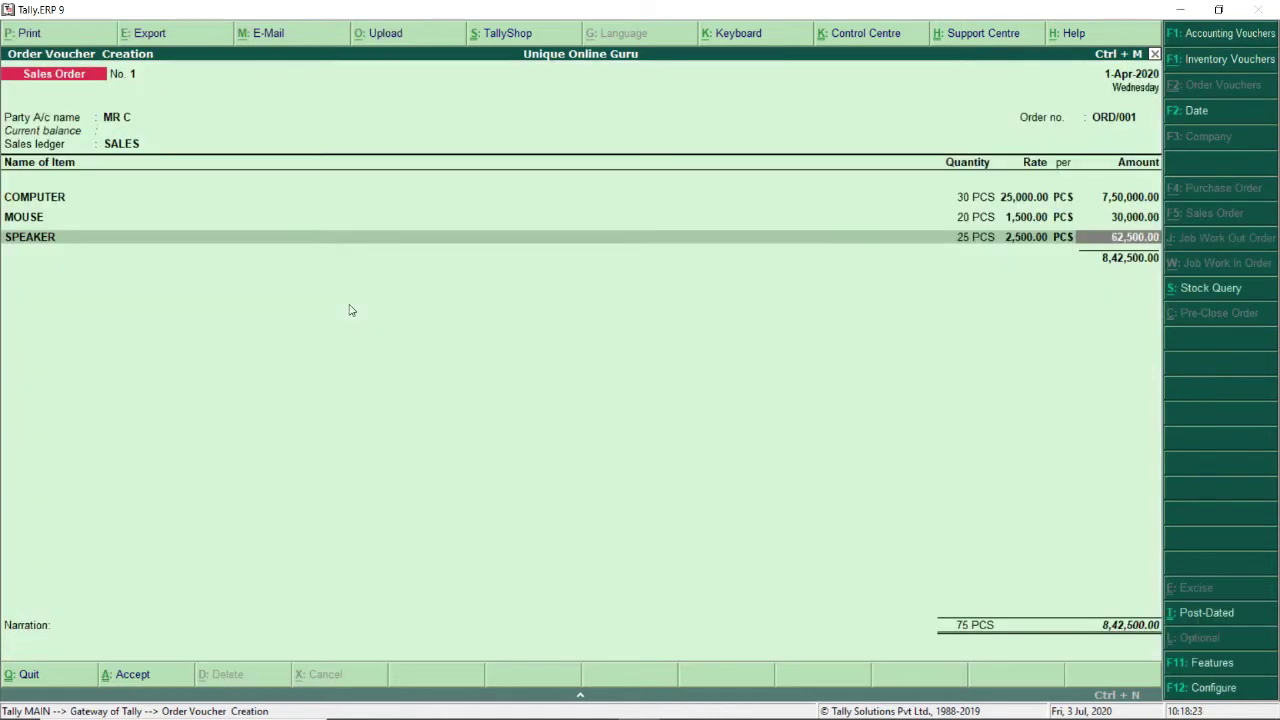
key("Return")
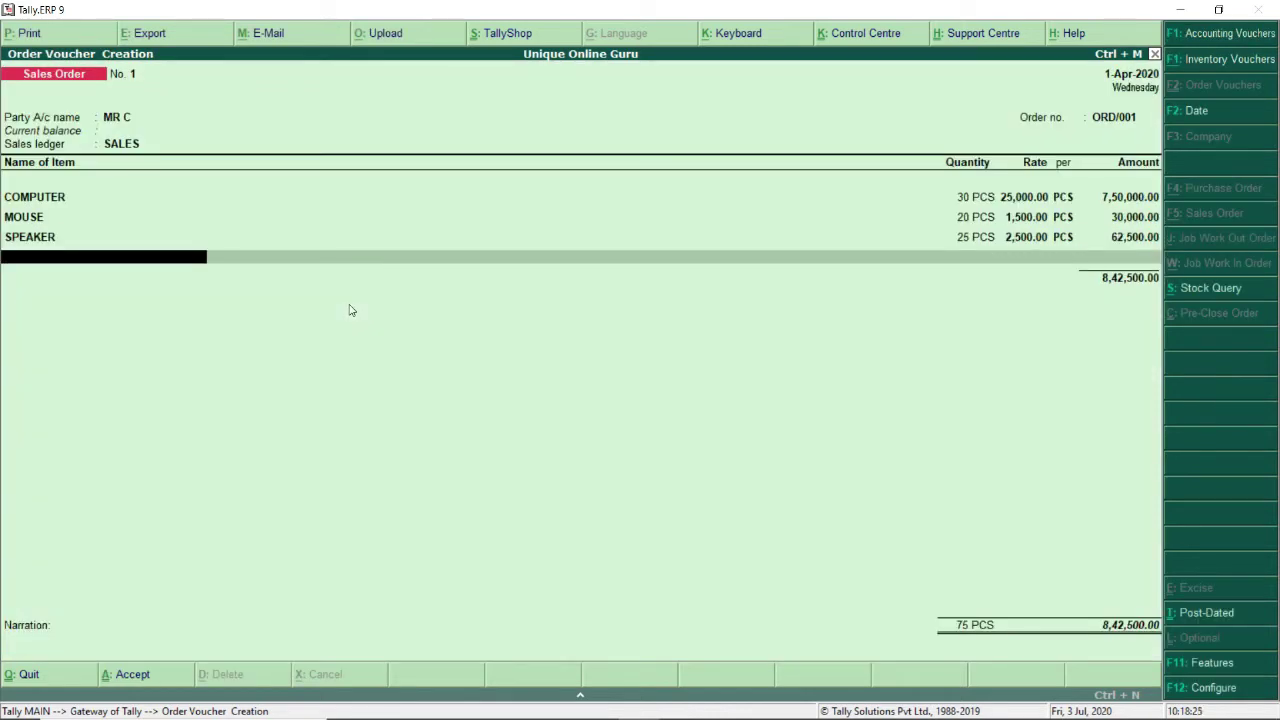
Step: Add the stock item TELEVISION to the sales order, due 1-Apr-2020, with quantity 40 PCS at rate 35,000
type("TE")
key("Return")
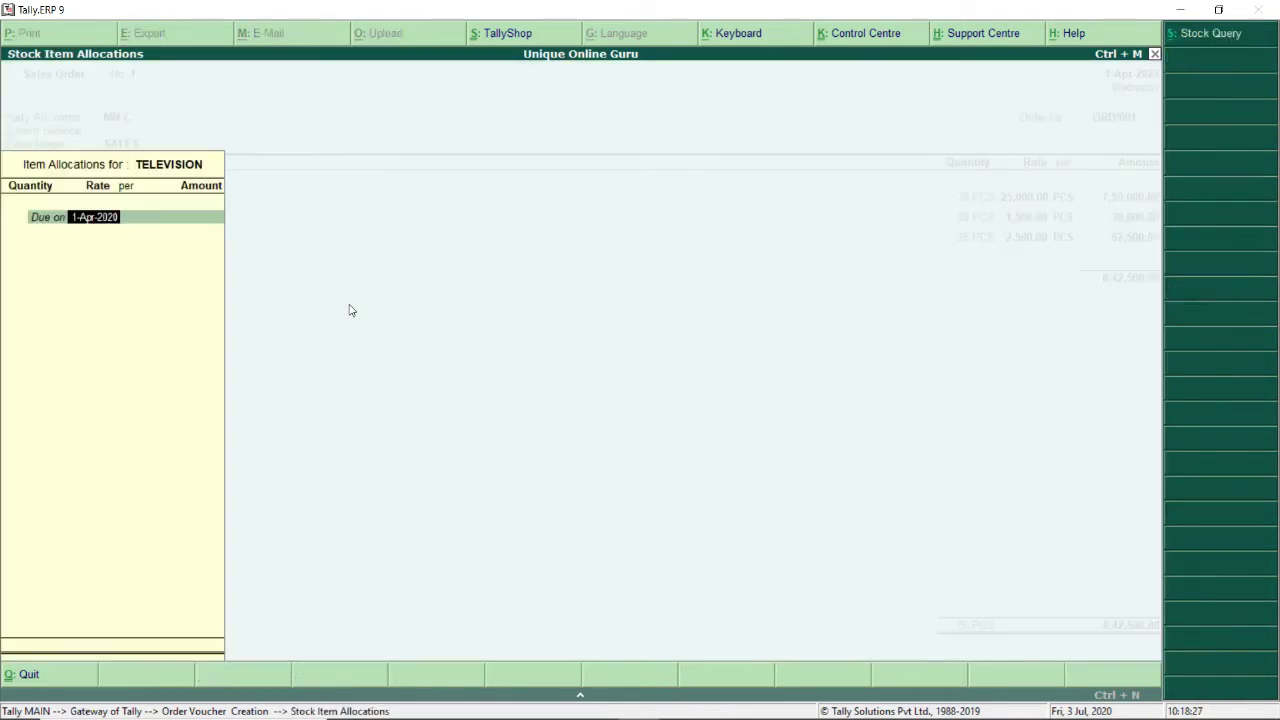
key("Return")
type("40")
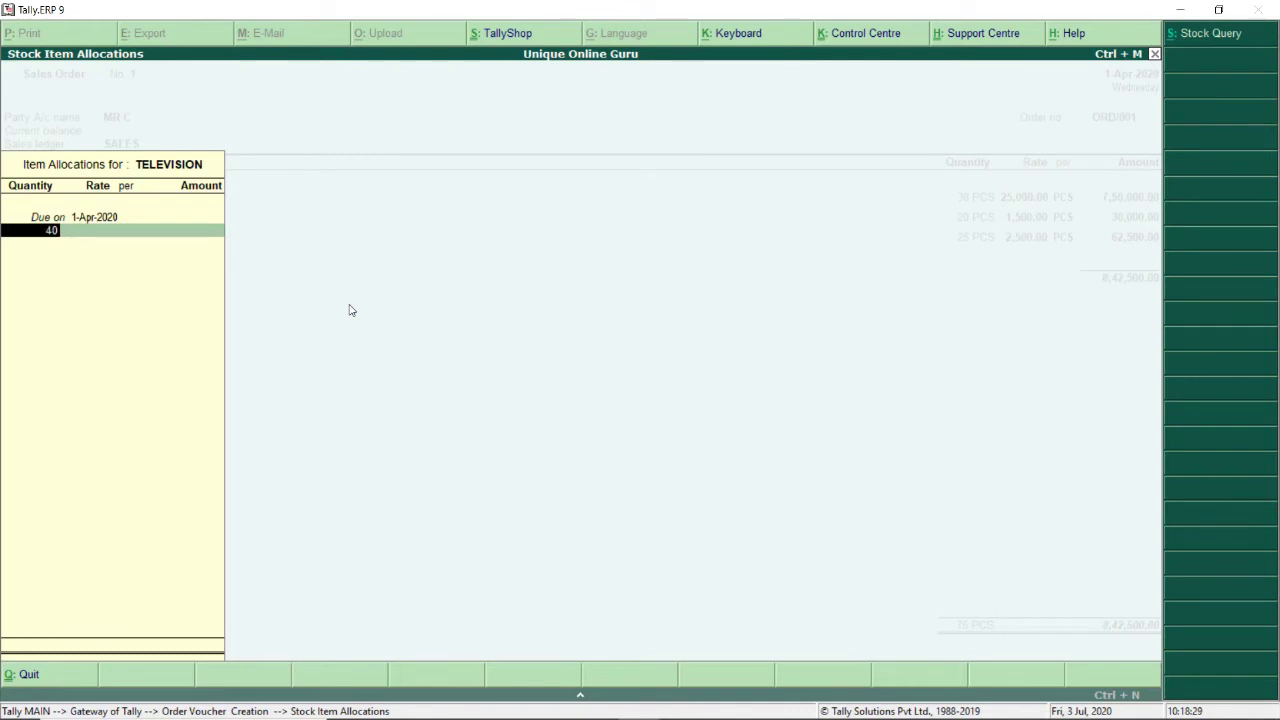
key("Return")
type("35,000")
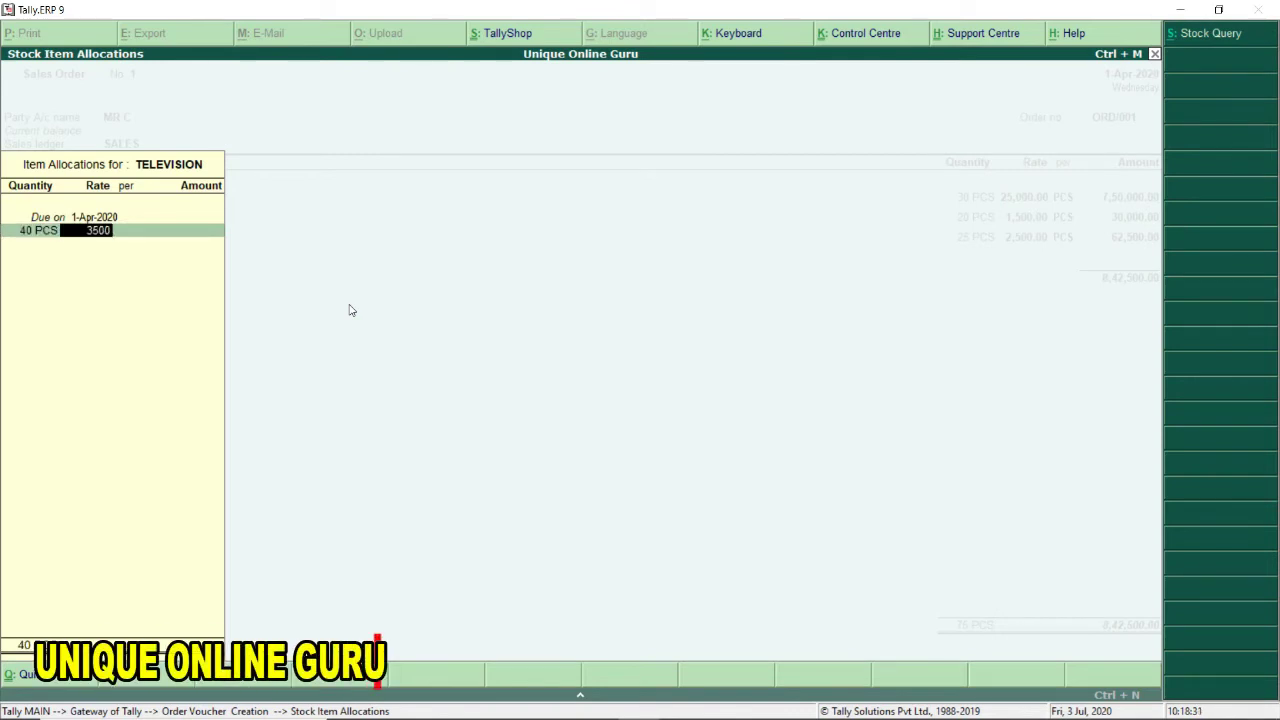
key("Return")
key("Return")
key("Return")
key("Return")
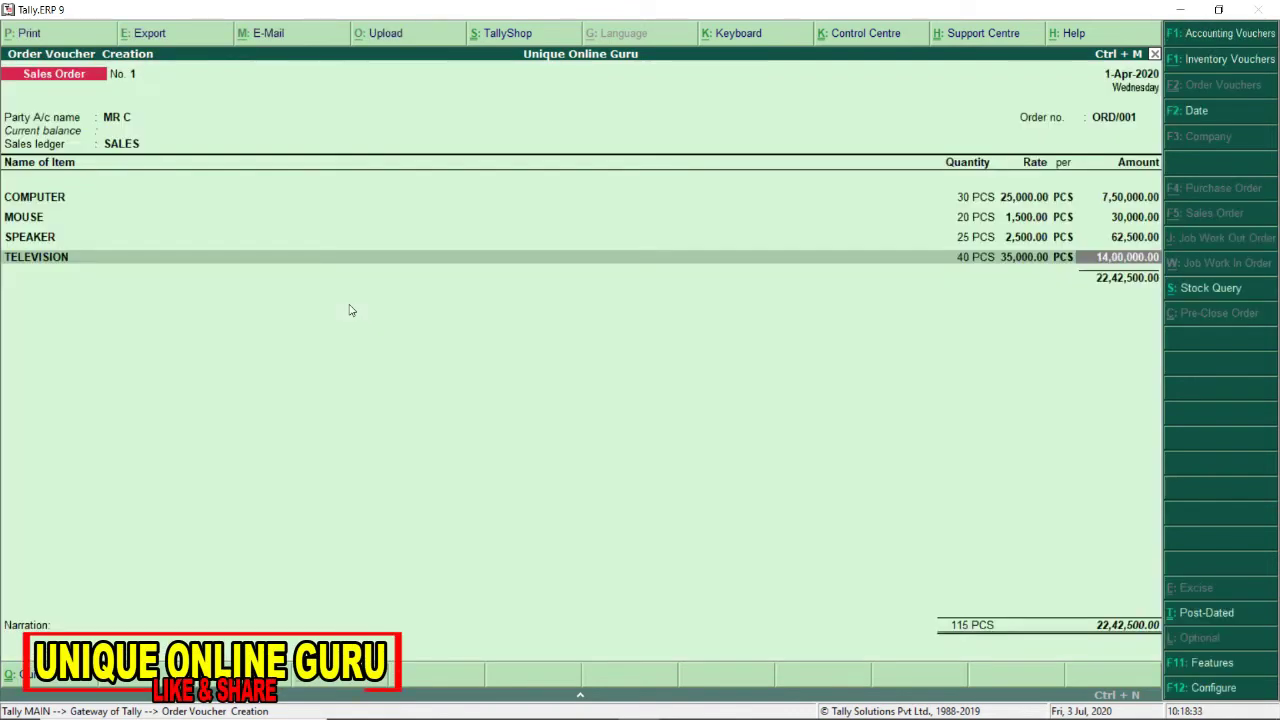
key("Return")
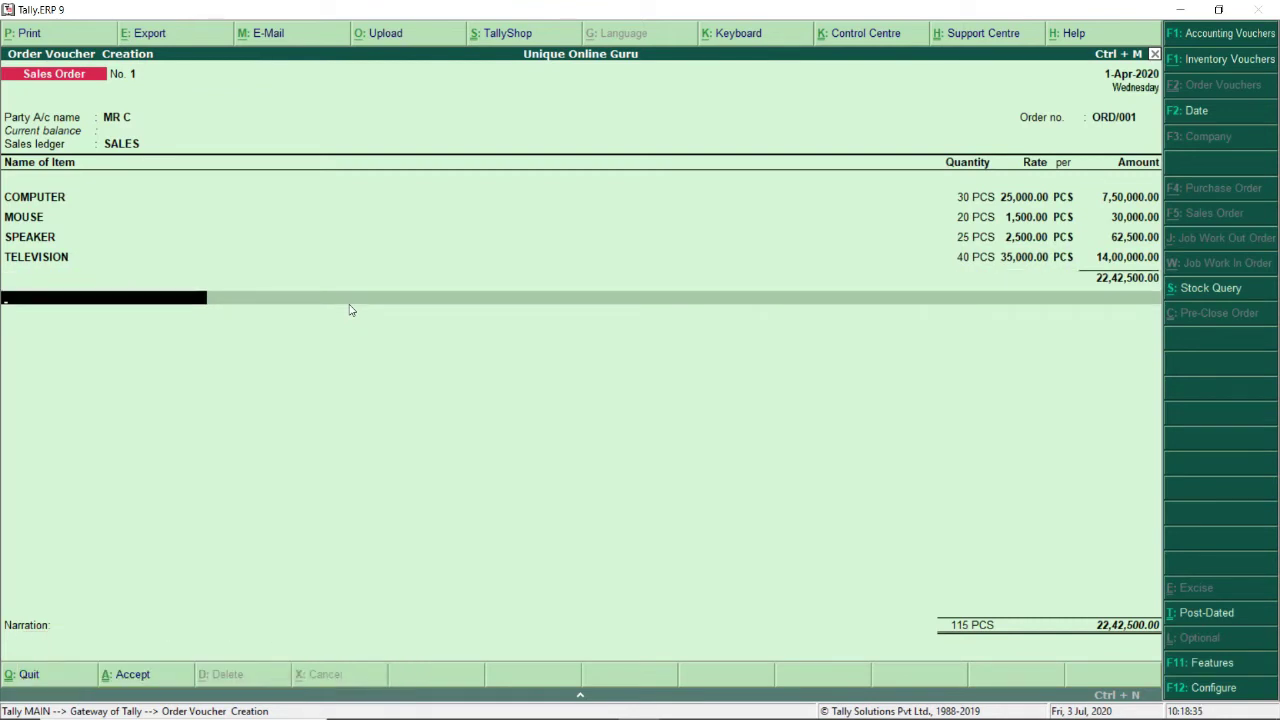
Step: Enter the narration "BEING SALES ORDER RECEIVED", save the sales order and leave order voucher entry
key("Return")
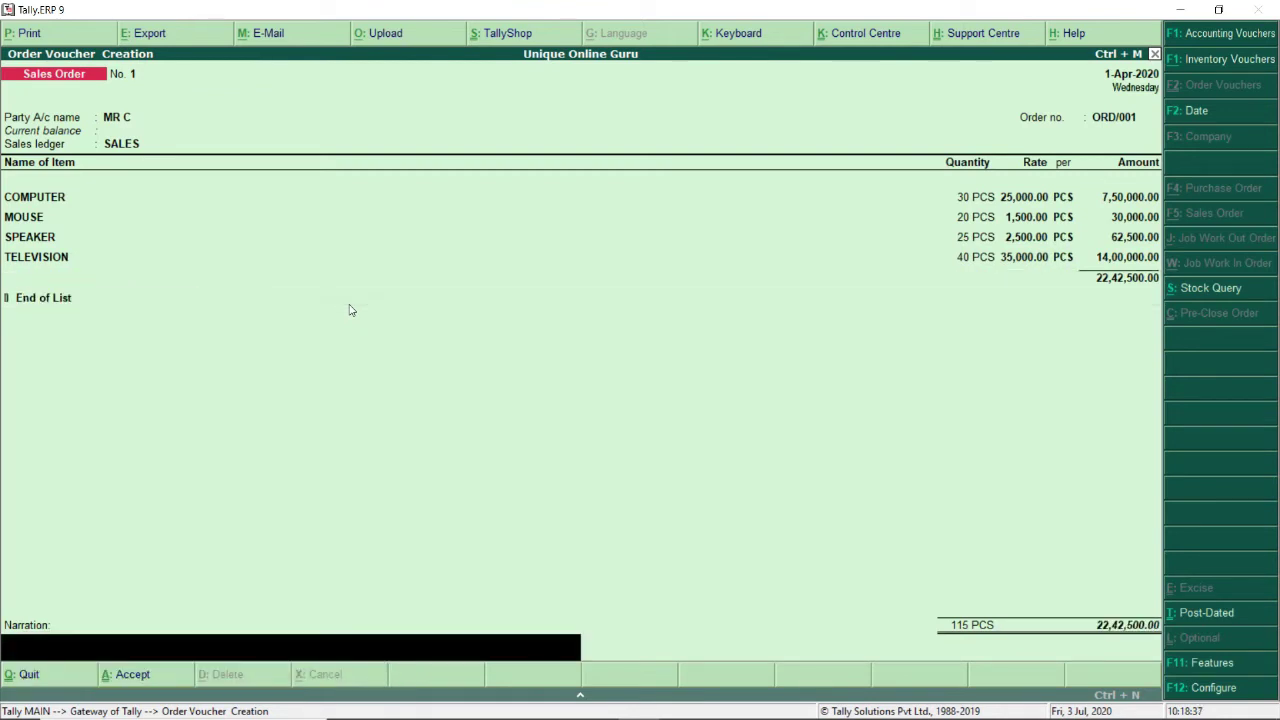
type("BEING SALES ORDER")
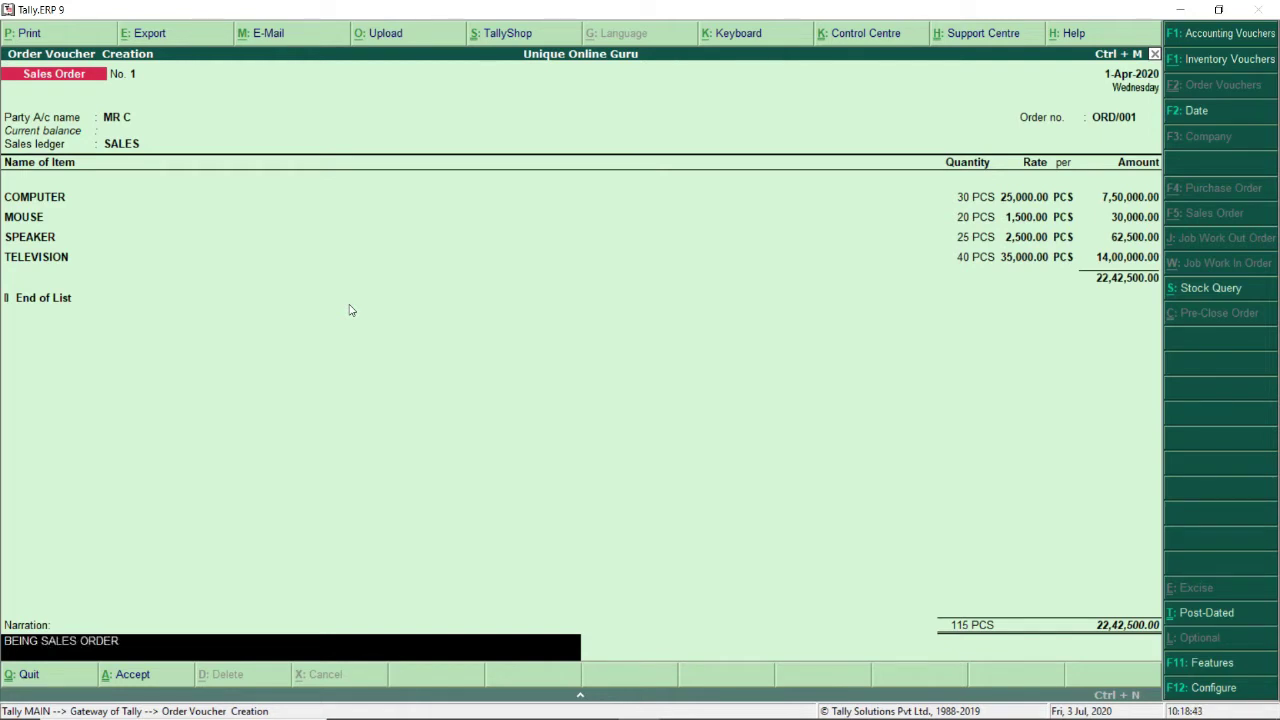
type(" RECEIVED")
key("Return")
key("Return")
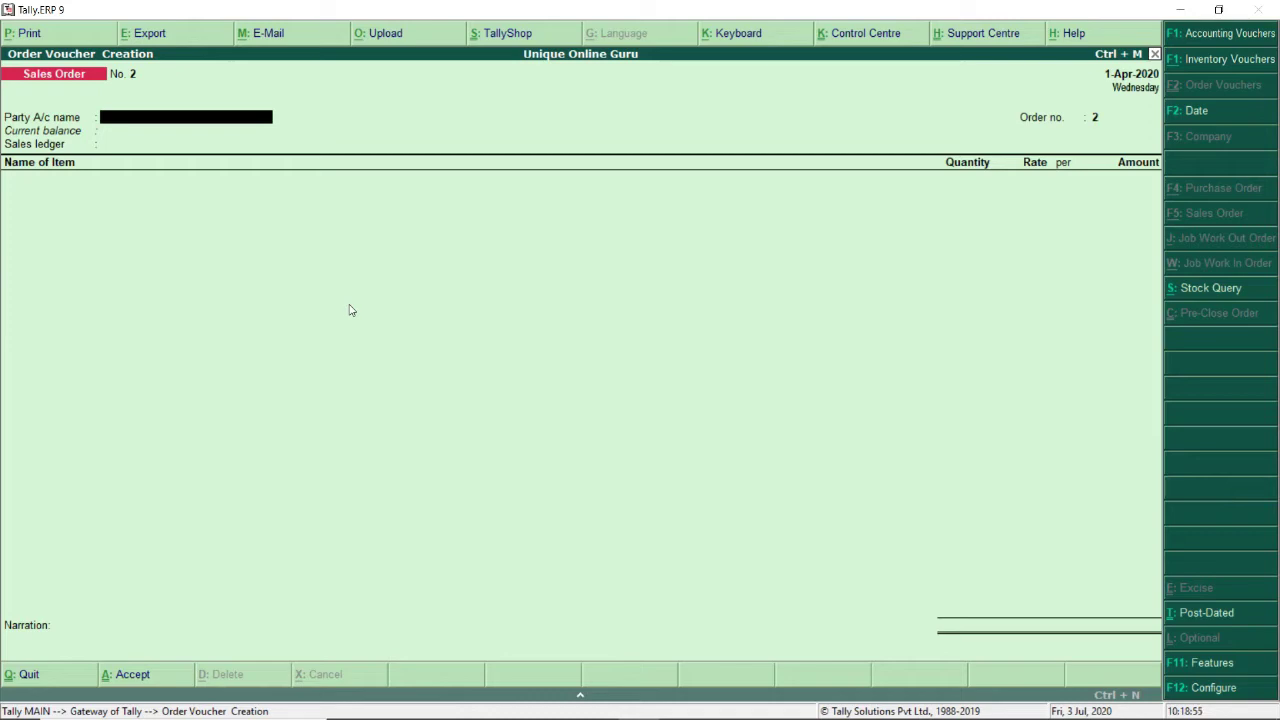
key("Escape")
key("y")
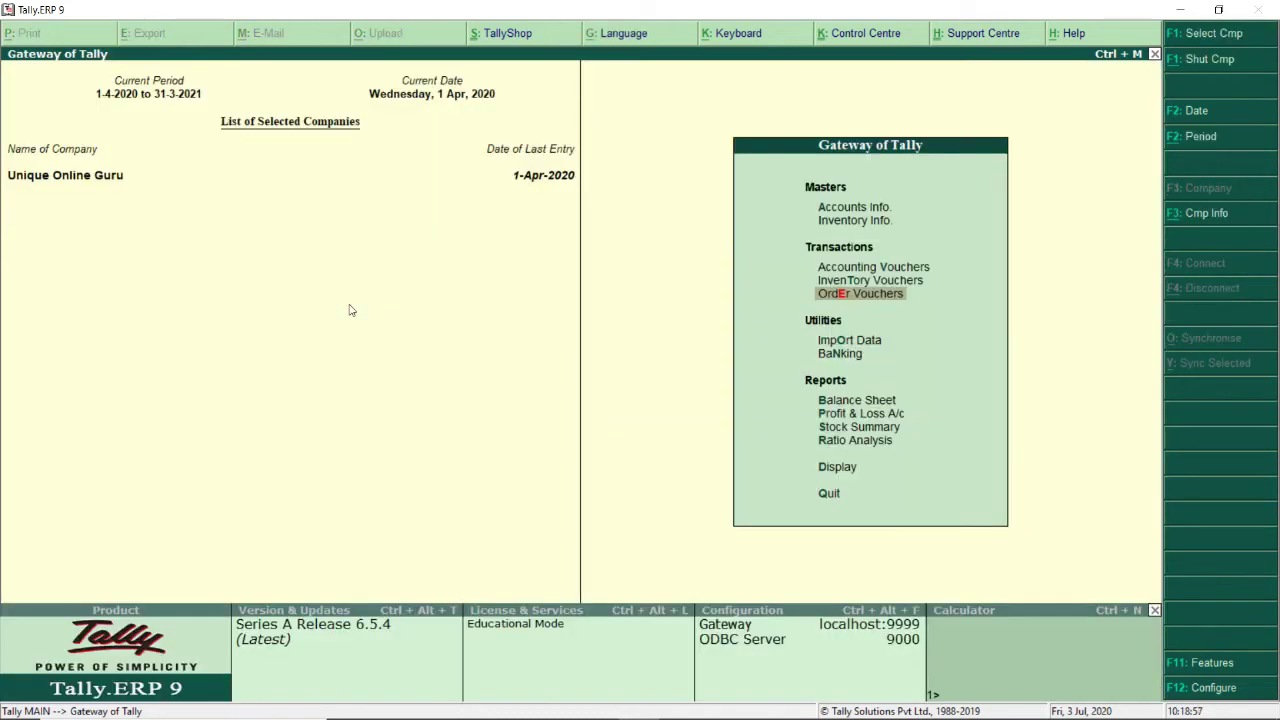
Step: Start a delivery note among the inventory vouchers and set its reference number to REF/01
key("Up")
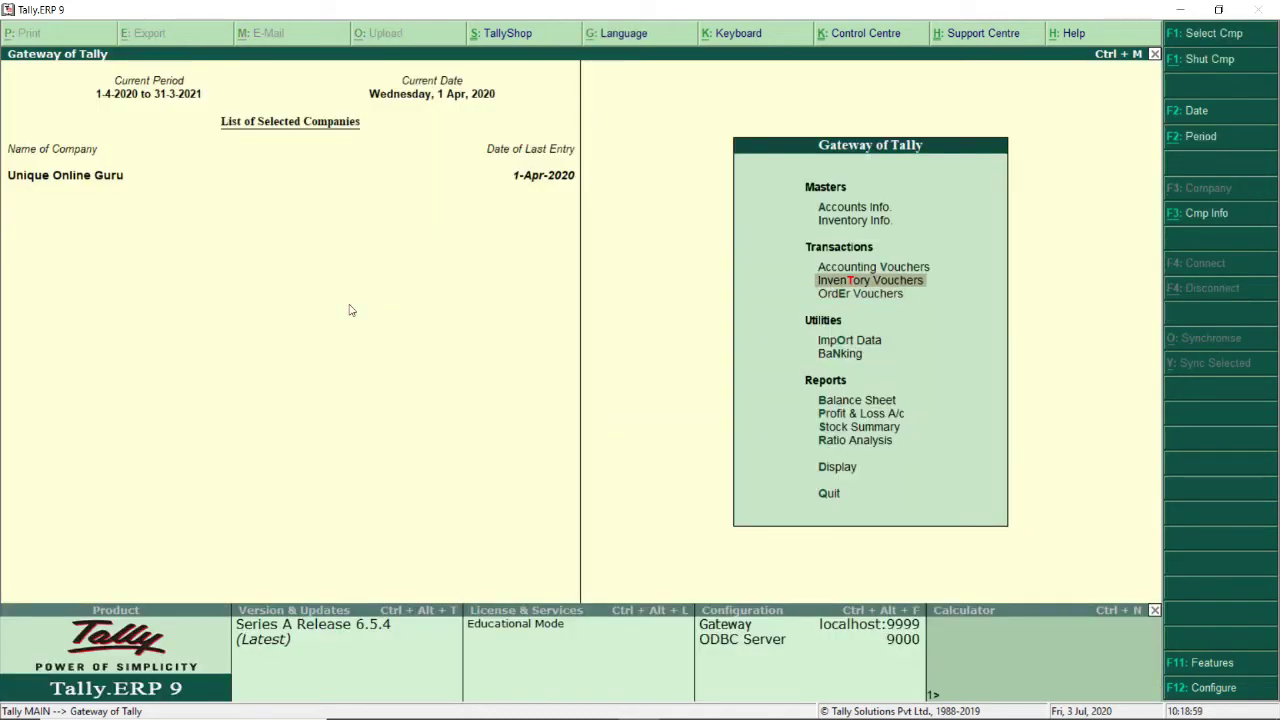
key("Return")
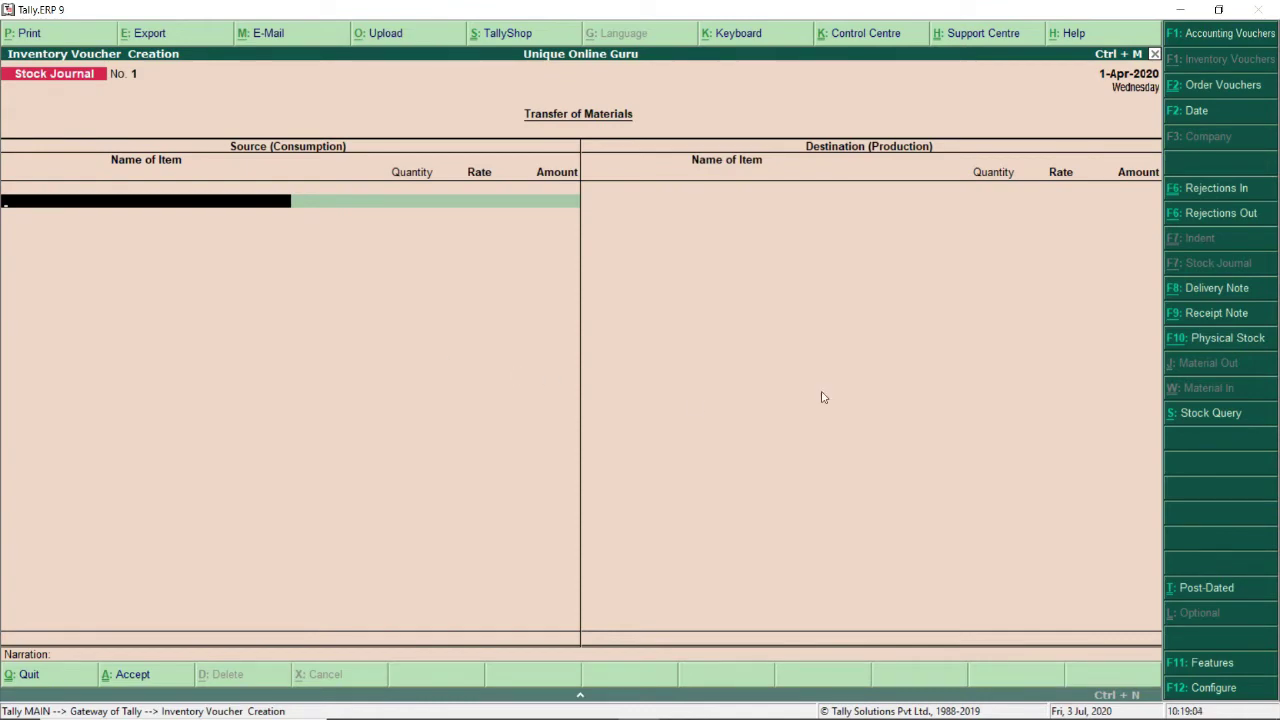
left_click(1175, 296)
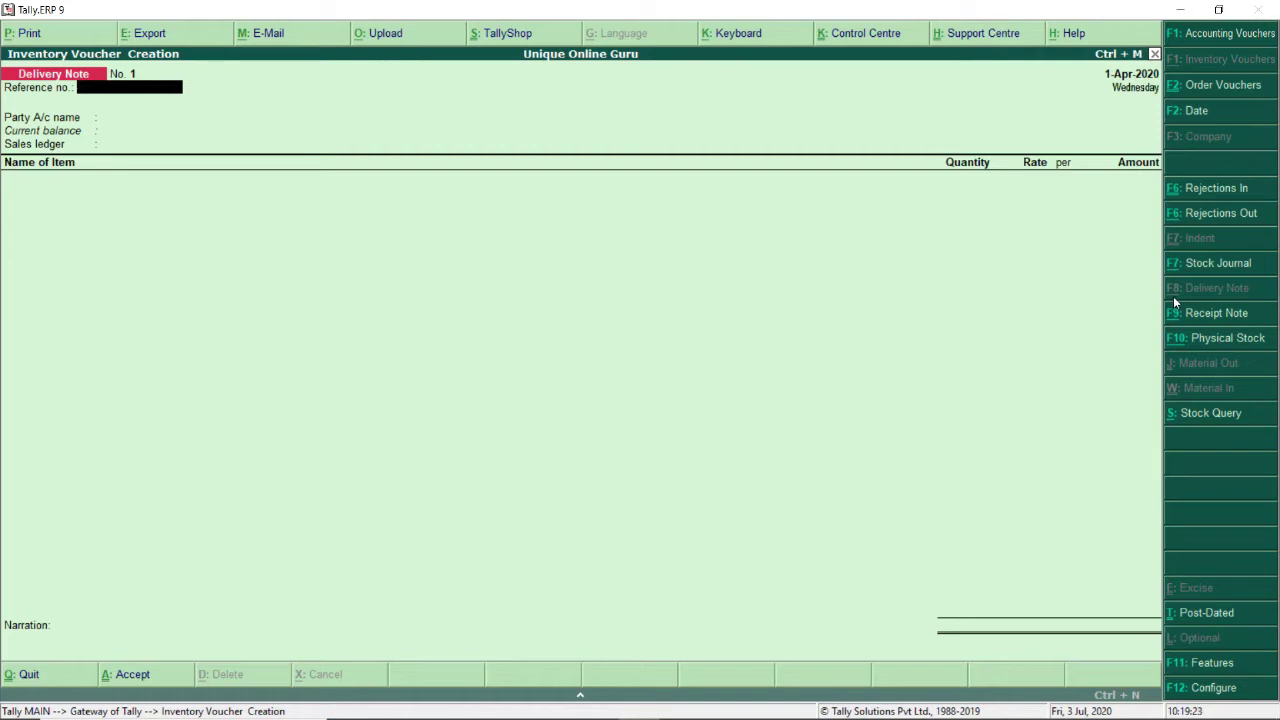
type("REF/01")
key("Return")
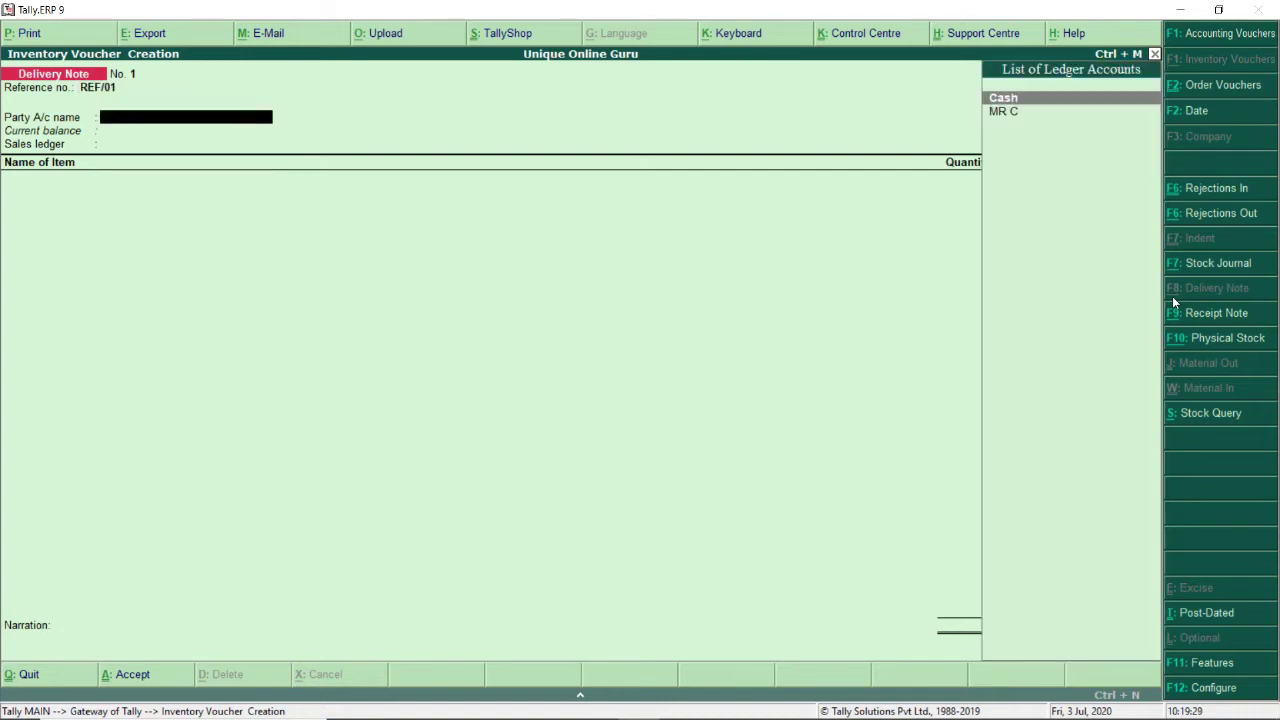
Step: Set the delivery note's date to 2-4-2020 and choose the customer's ledger as the party account
key("Down")
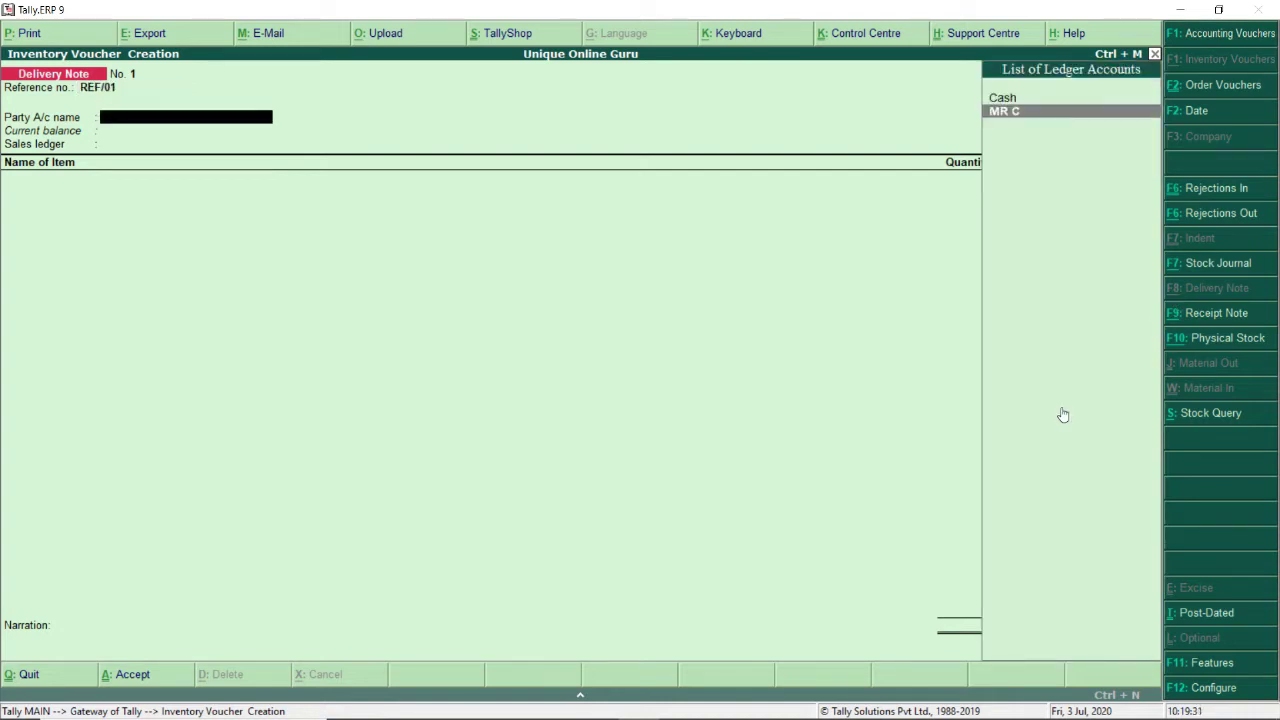
key("F2")
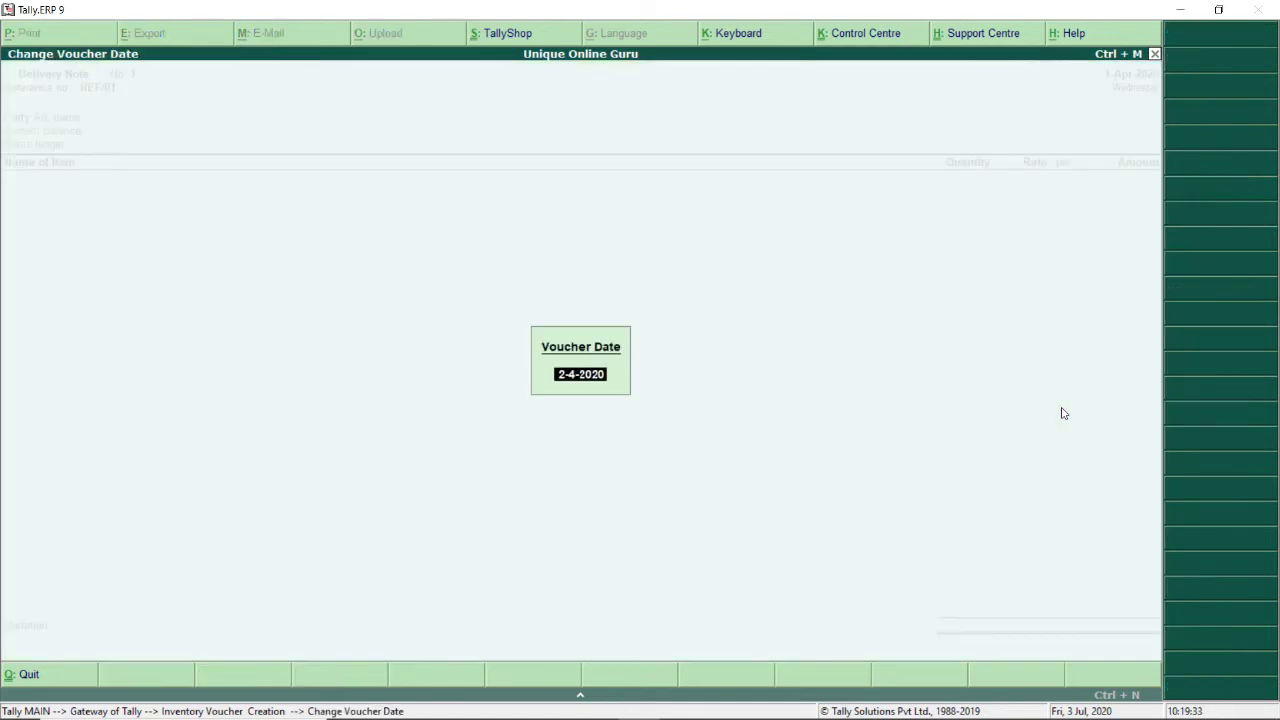
key("Return")
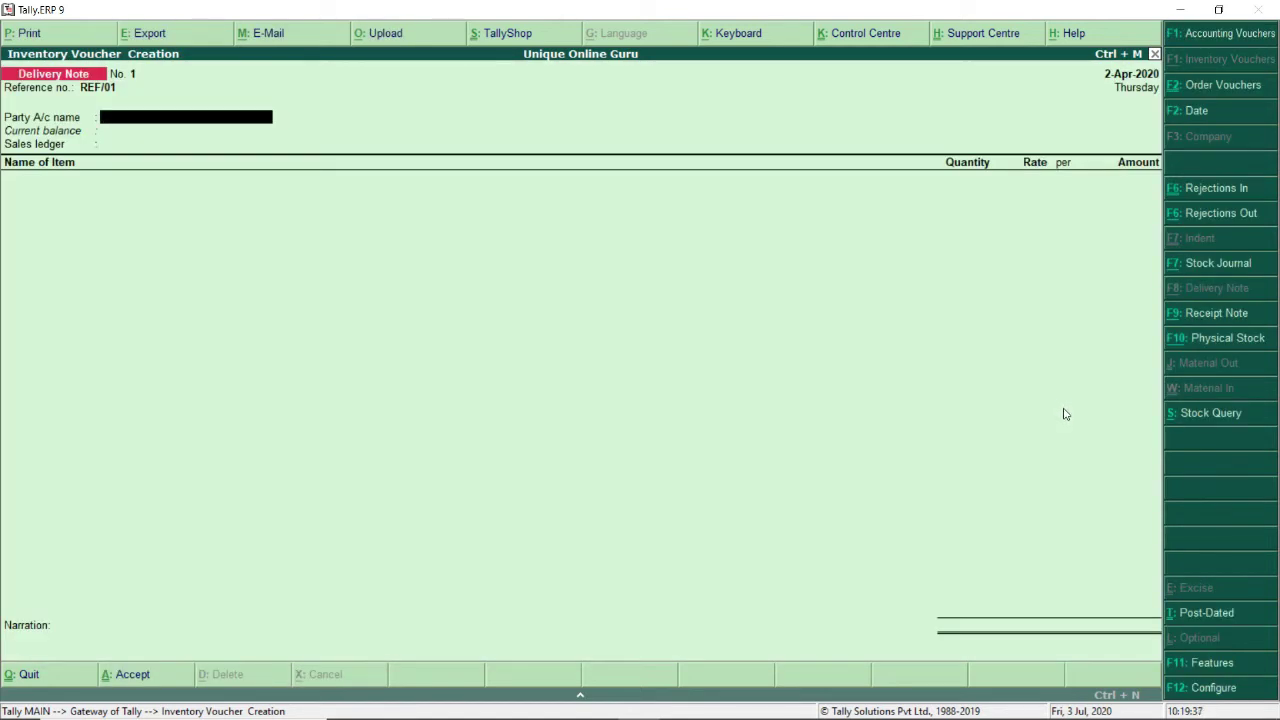
key("Return")
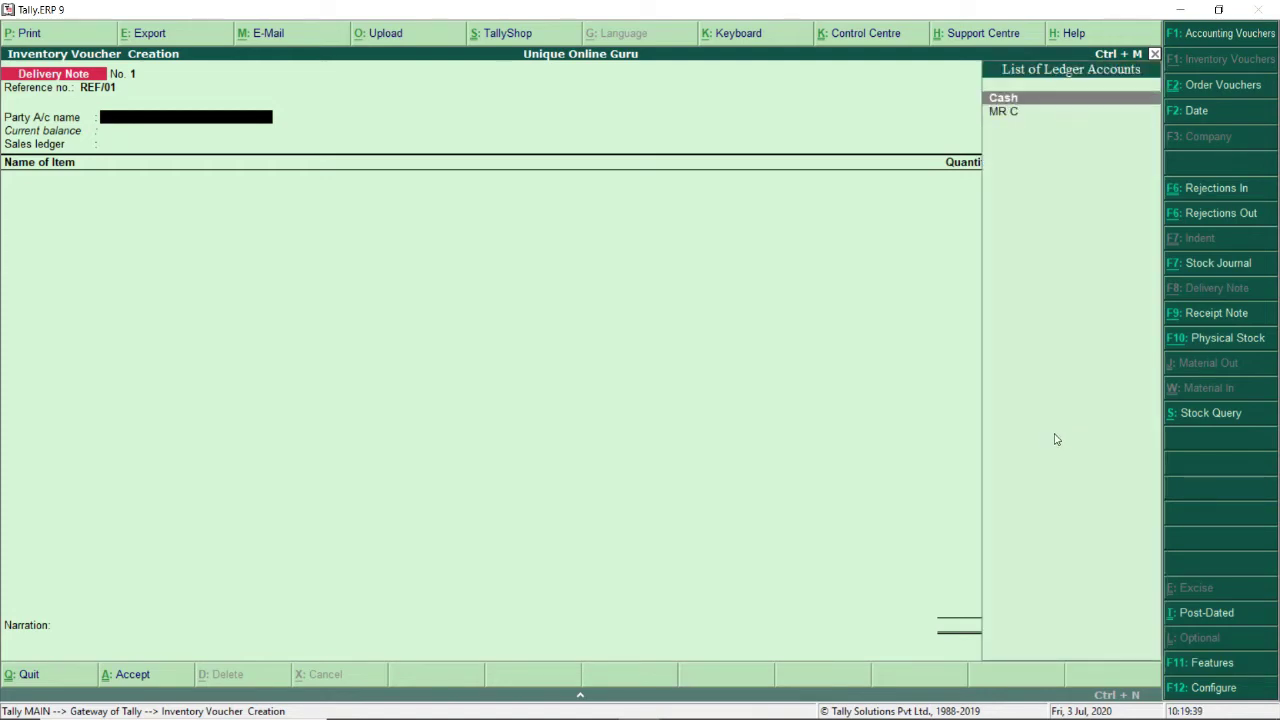
key("Down")
key("Return")
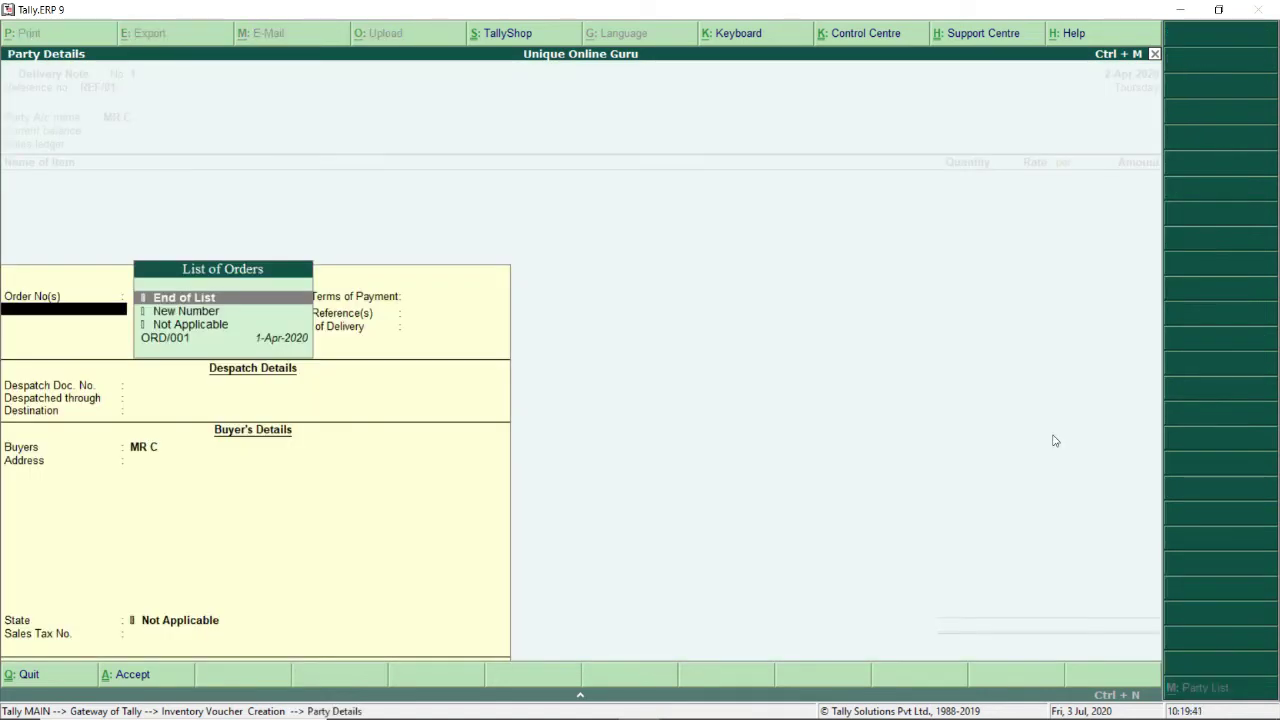
Step: Link the delivery note to order ORD/001 in the party's order details
key("Down")
key("Down")
key("Down")
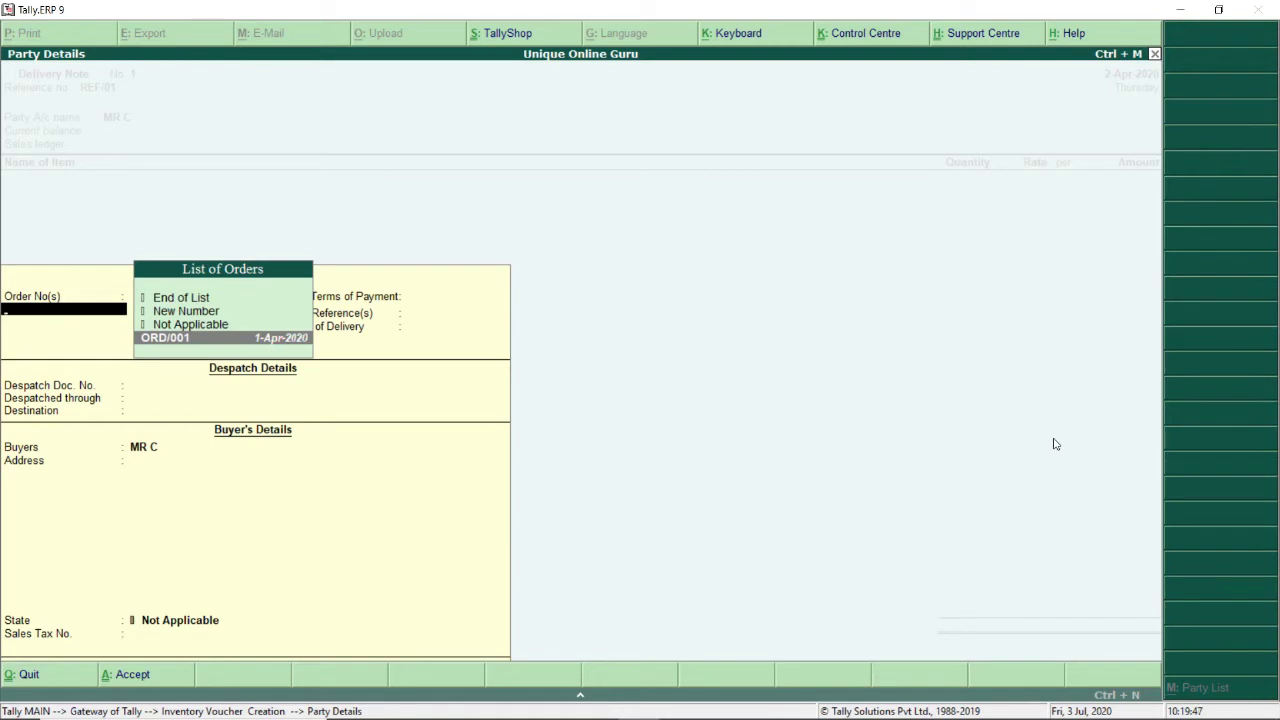
key("Return")
key("Return")
key("Return")
key("Return")
key("Return")
key("Return")
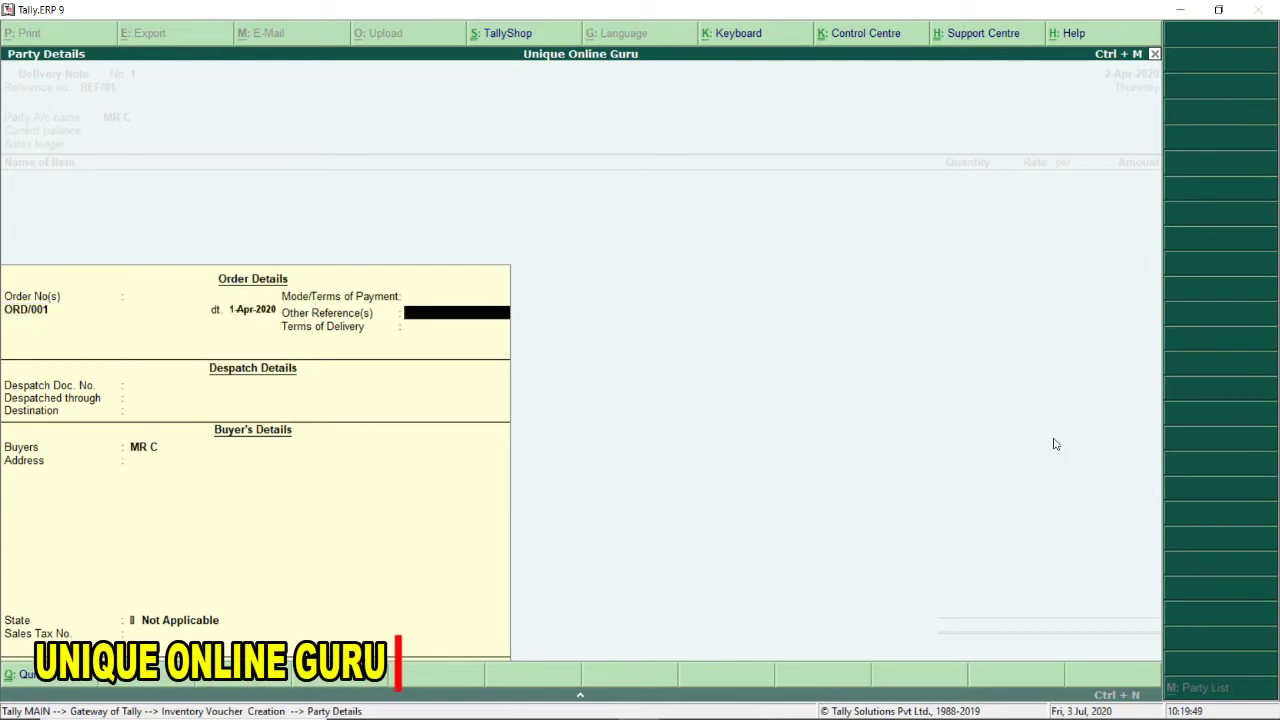
Step: Accept the remaining party details with the state Not Applicable and keep SALES as the sales ledger
key("Return")
key("Return")
key("Return")
key("Return")
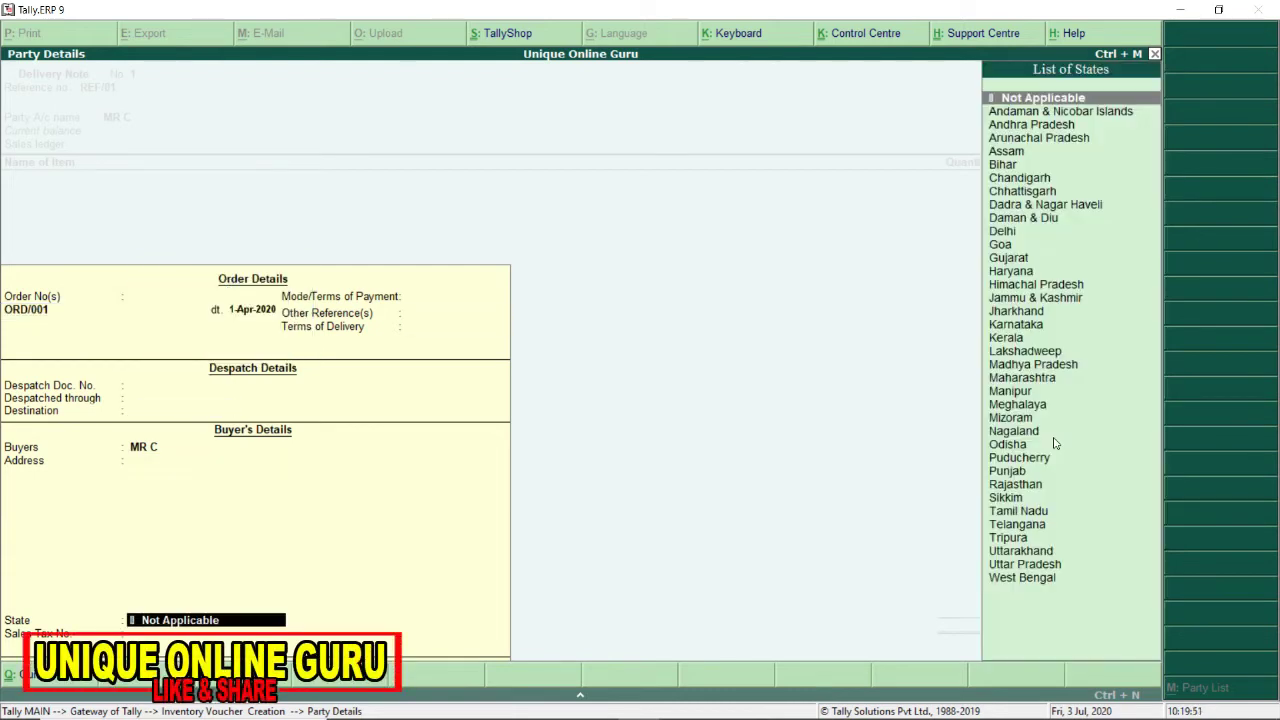
key("Return")
key("Return")
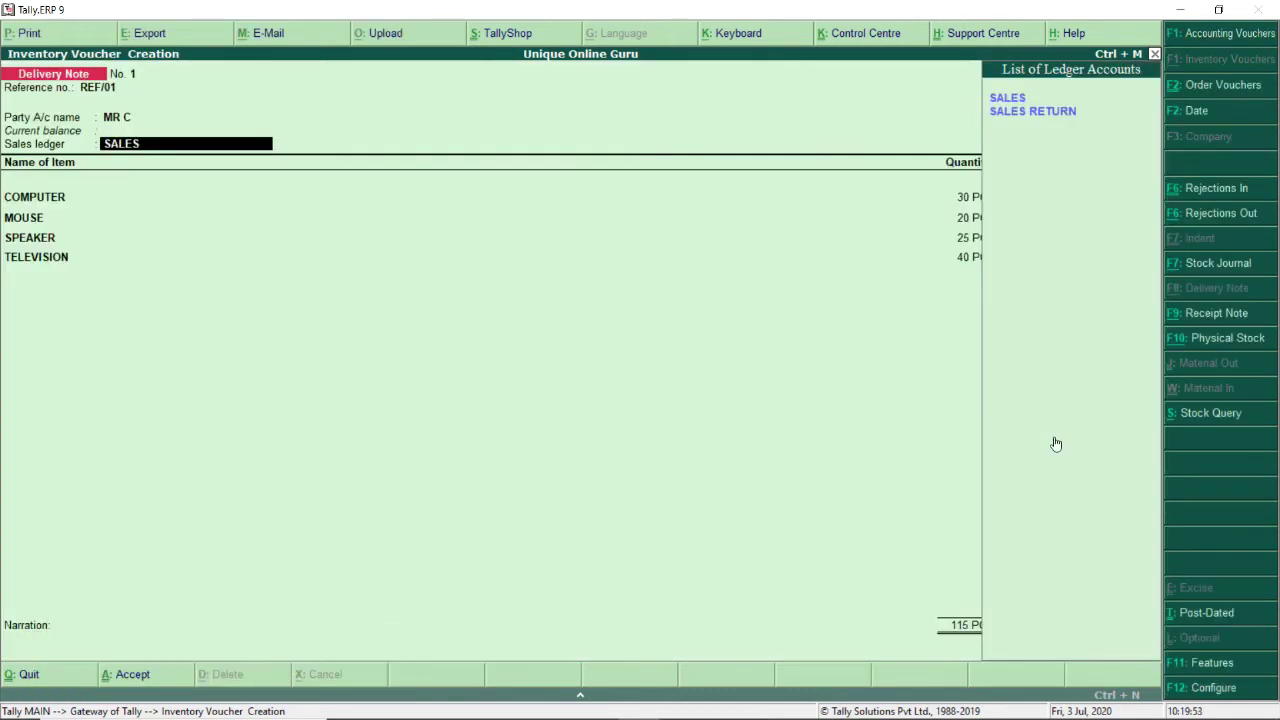
key("Return")
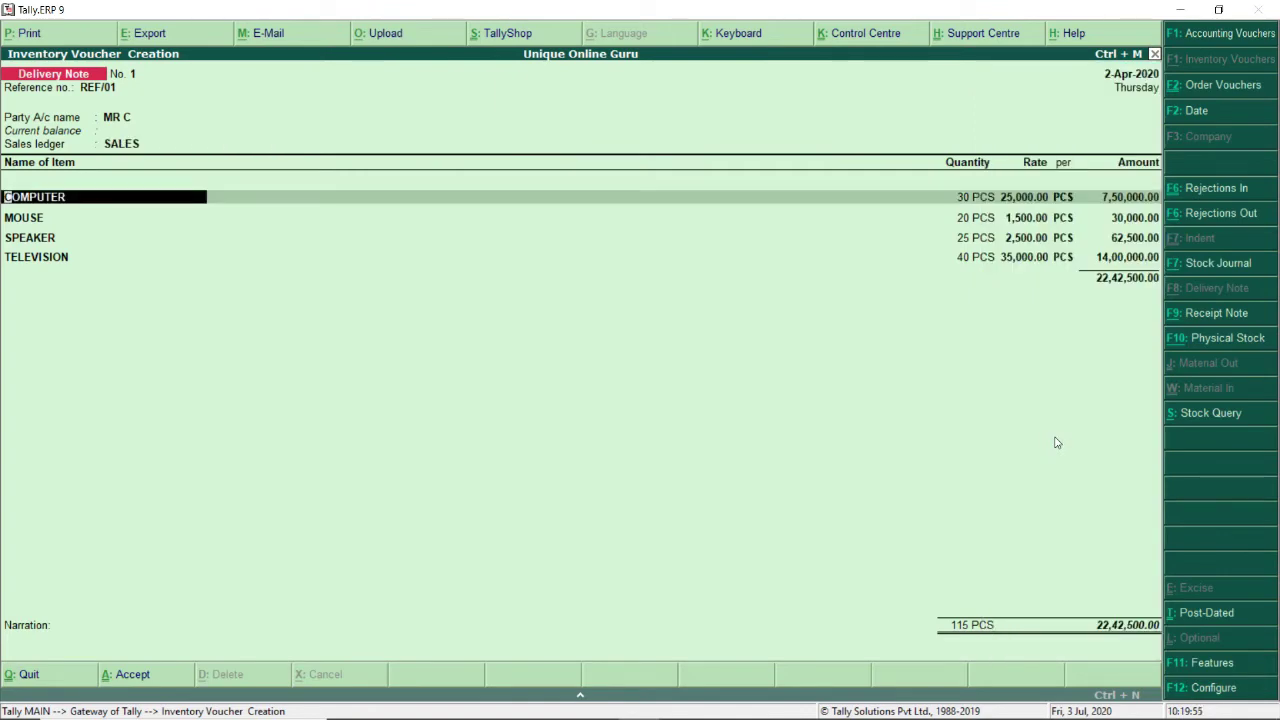
key("Return")
key("Return")
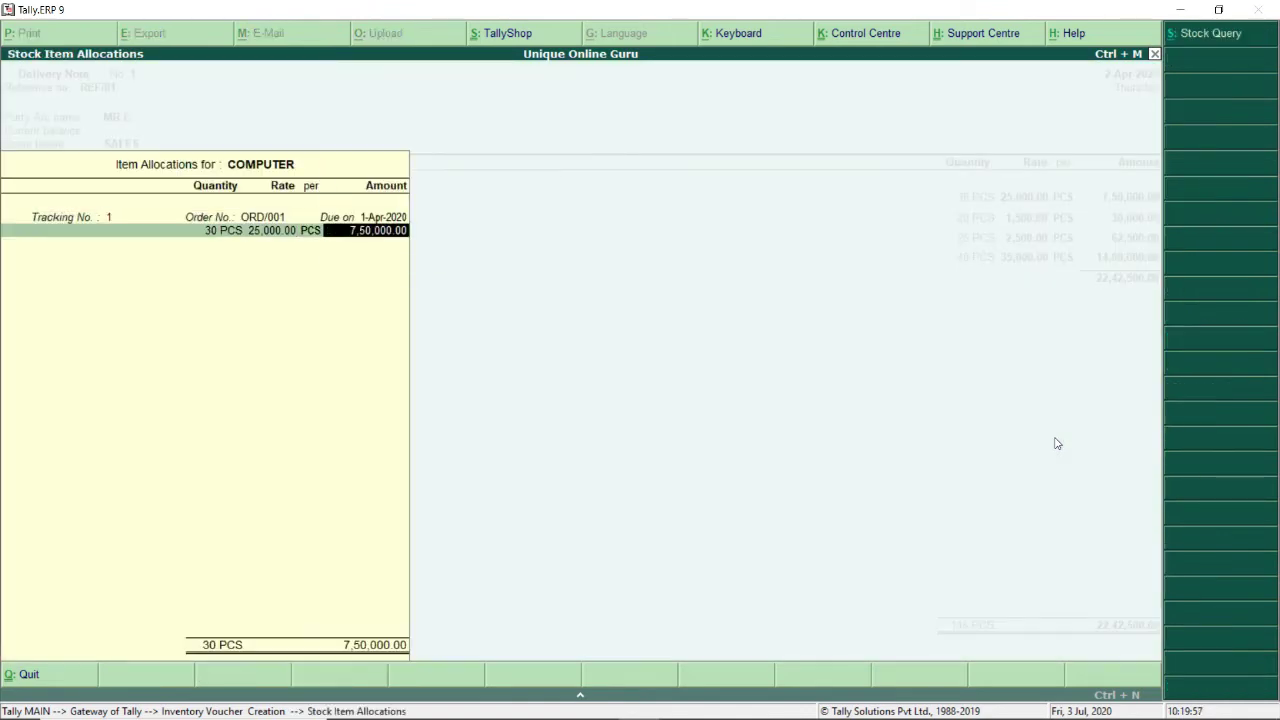
key("Return")
key("Return")
key("Return")
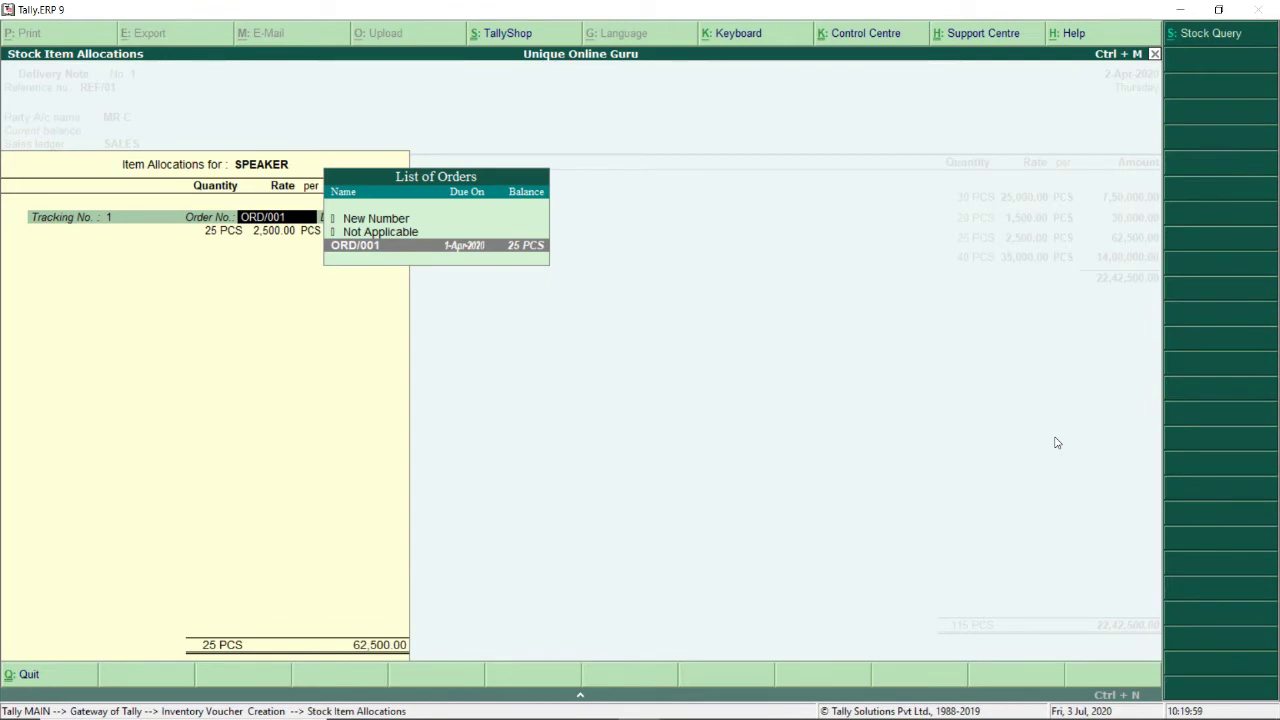
key("Return")
key("Up")
key("Up")
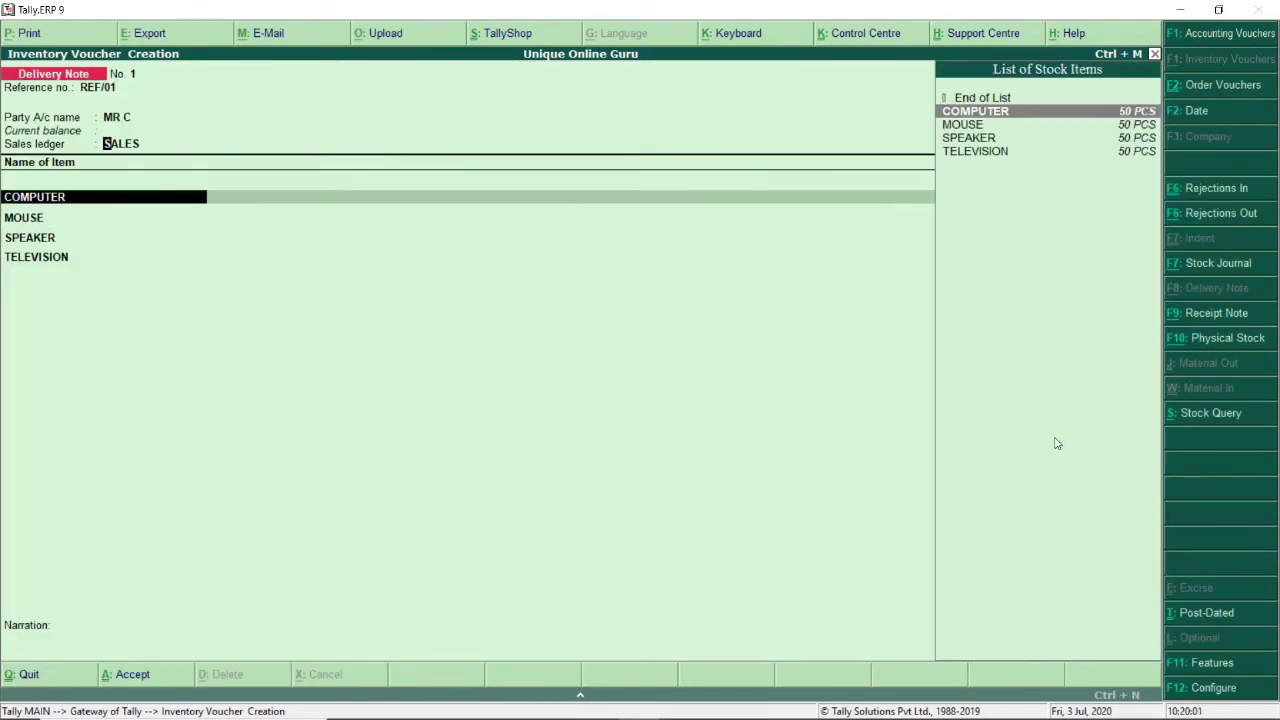
Step: Allocate the COMPUTER item to tracking number REF/01 against order ORD/001, keeping 30 PCS at rate 25,000
key("Return")
key("Return")
key("Down")
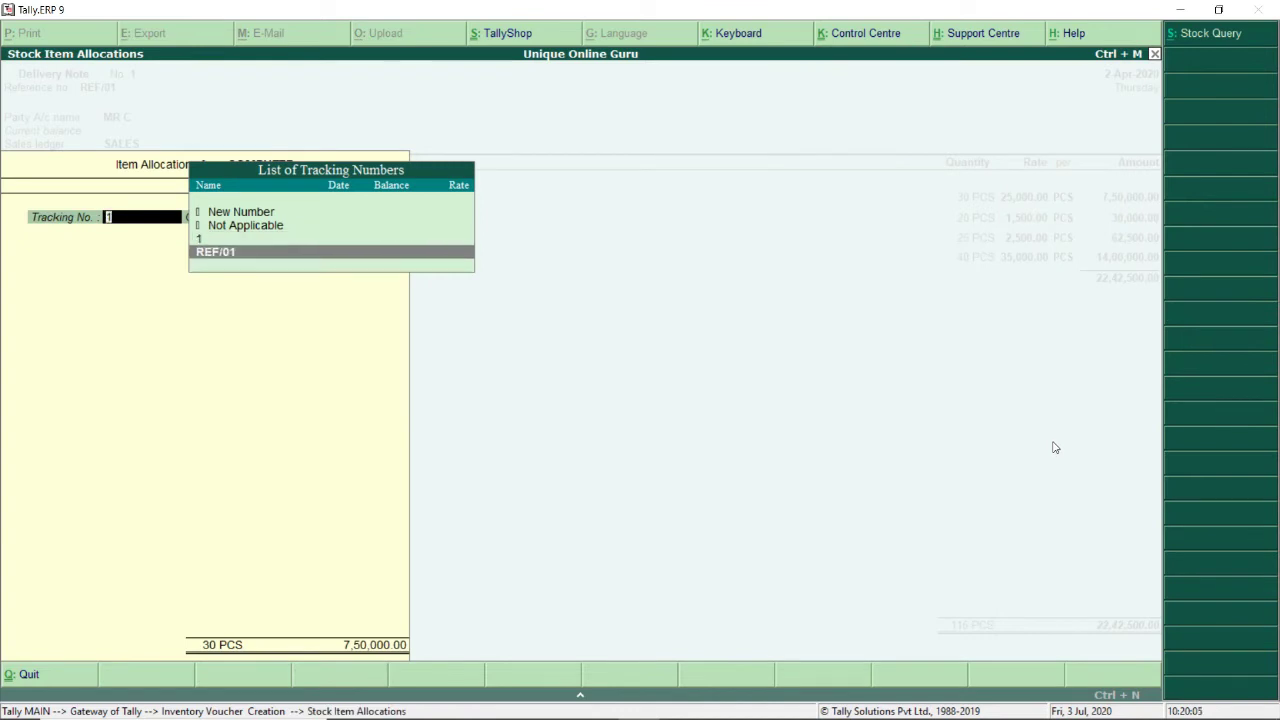
key("Return")
key("Return")
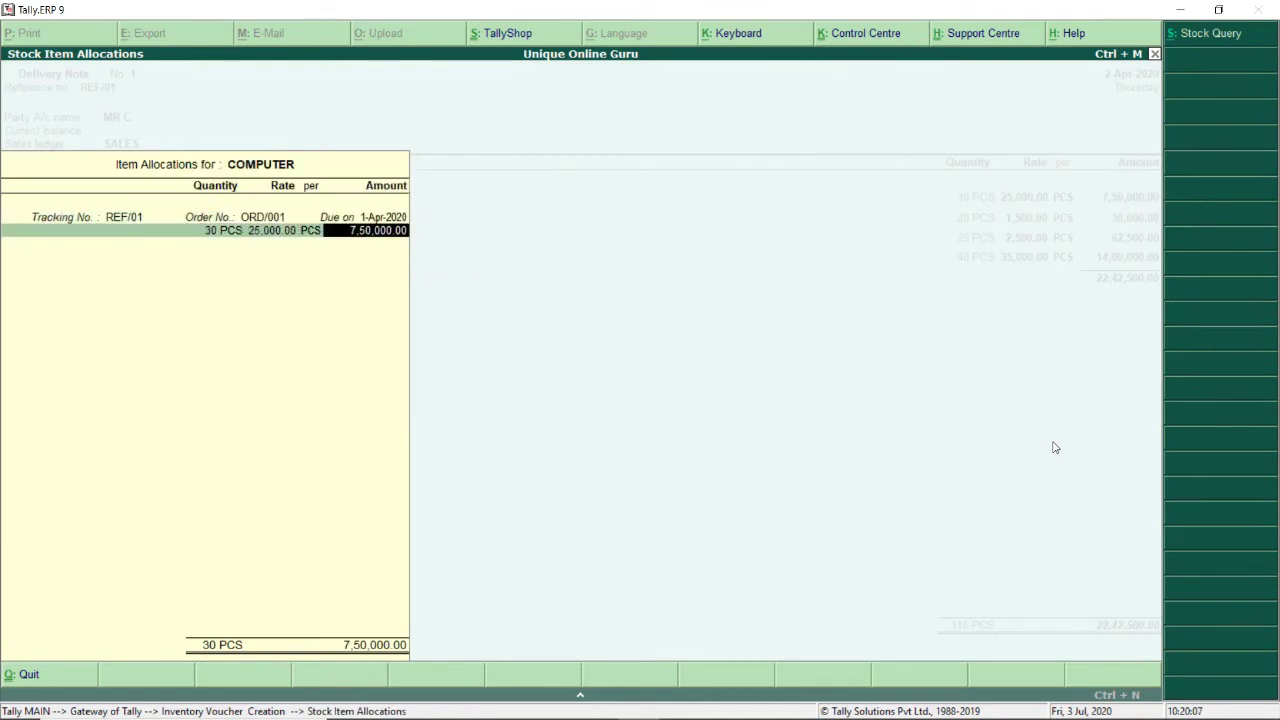
key("Return")
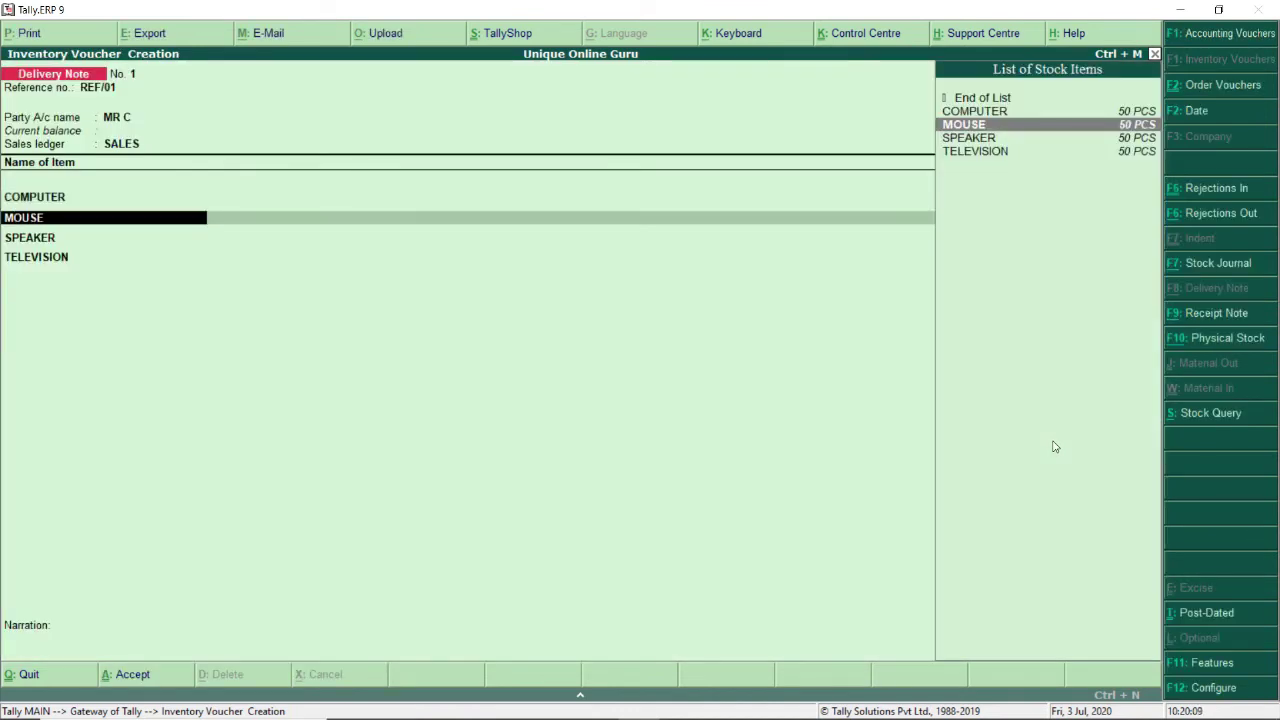
Step: Allocate the MOUSE item to tracking number REF/01, keeping 20 PCS at rate 1,500
key("Return")
key("Down")
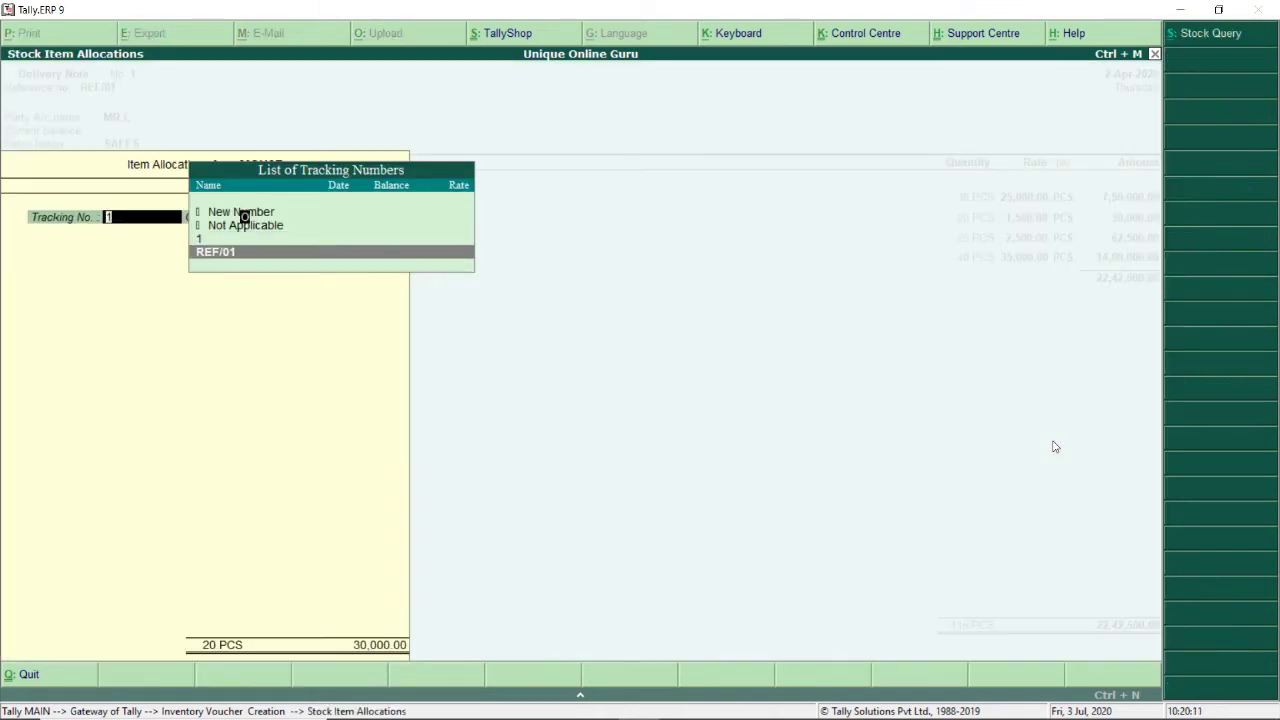
key("Return")
key("Return")
key("Return")
key("Return")
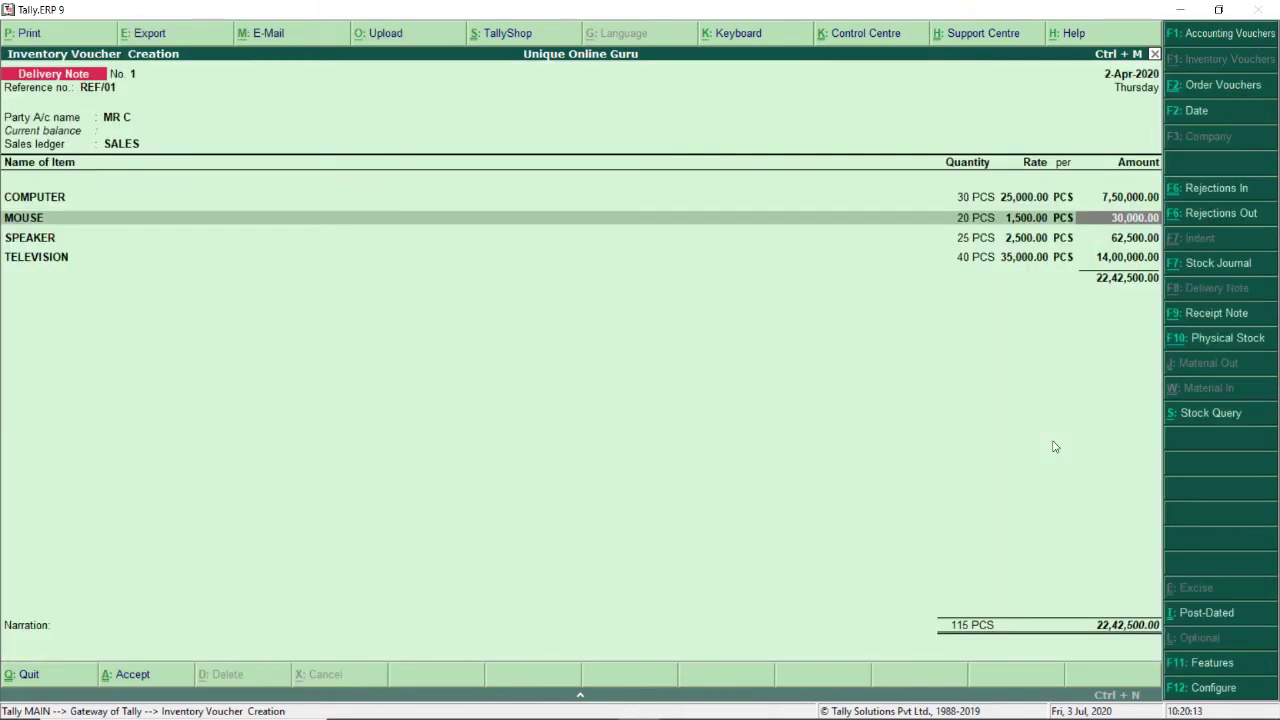
Step: Allocate the SPEAKER item to tracking number REF/01, keeping 25 PCS at rate 2,500
key("Return")
key("Return")
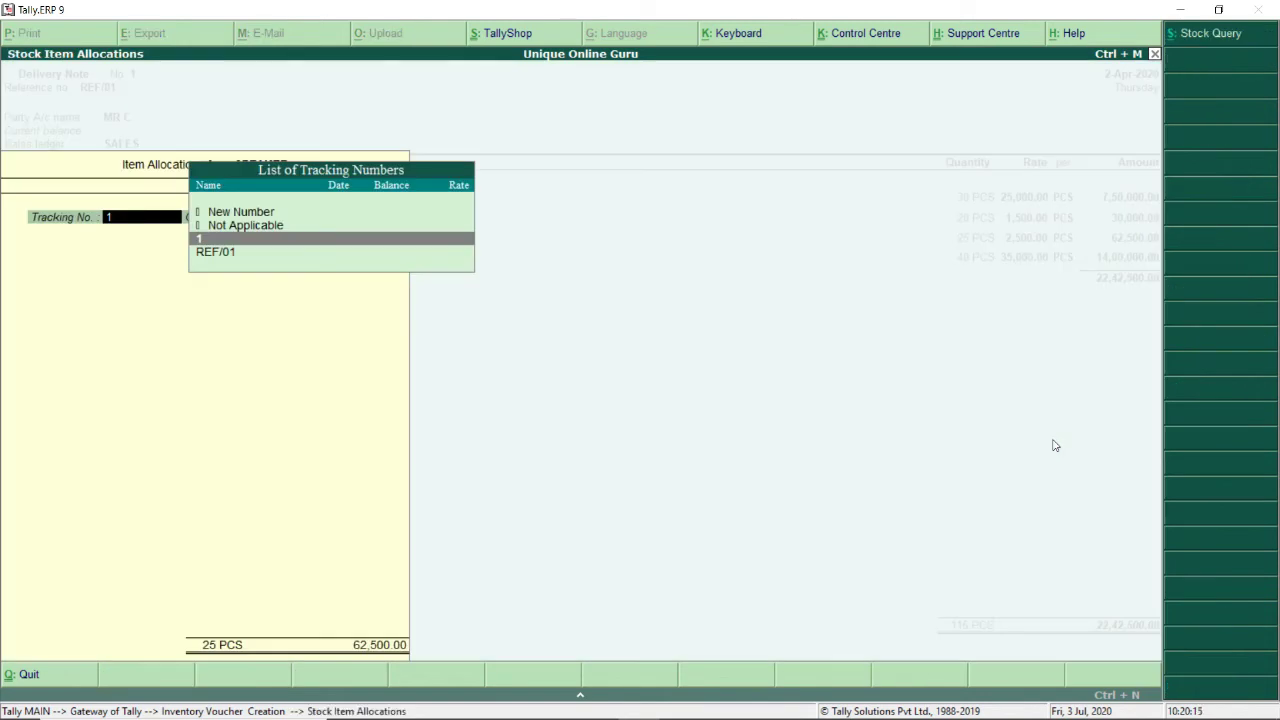
key("Down")
key("Return")
key("Return")
key("Return")
key("Return")
key("Return")
key("Return")
key("Return")
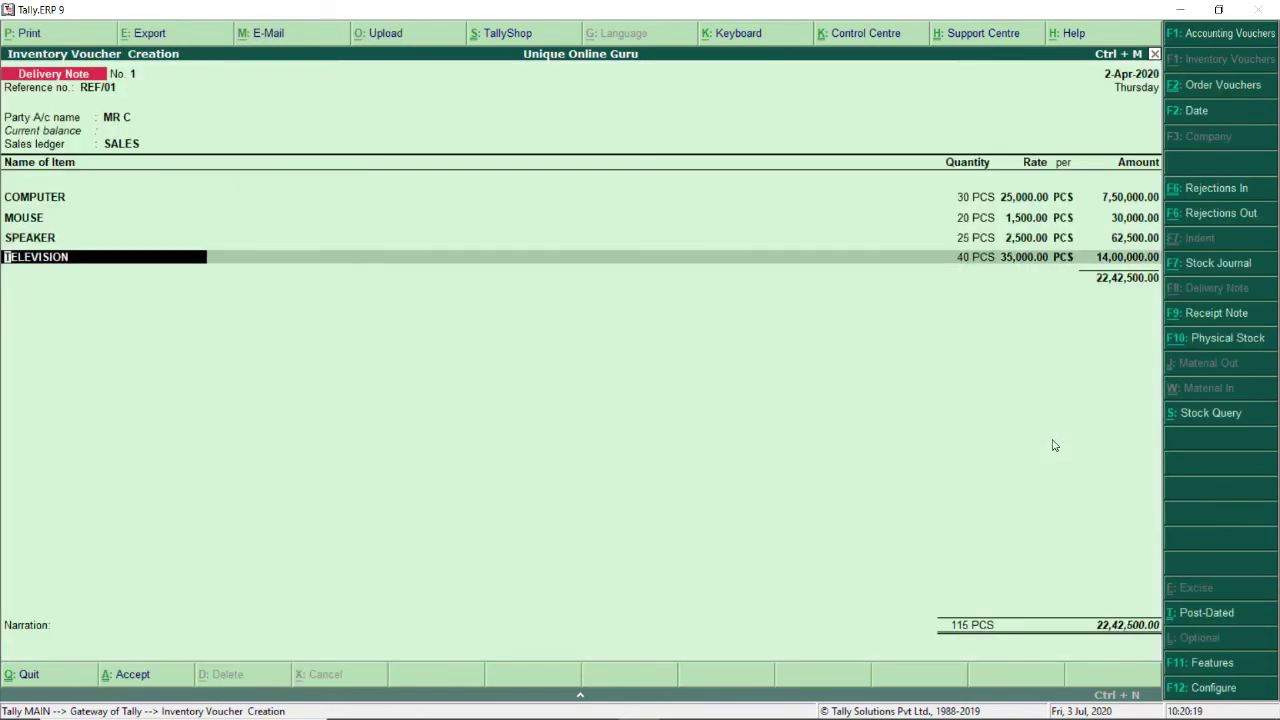
Step: Allocate the TELEVISION item to tracking number REF/01 against order ORD/001, keeping 40 PCS at rate 35,000
key("Return")
key("Return")
key("Return")
key("Return")
key("Return")
key("Return")
key("Return")
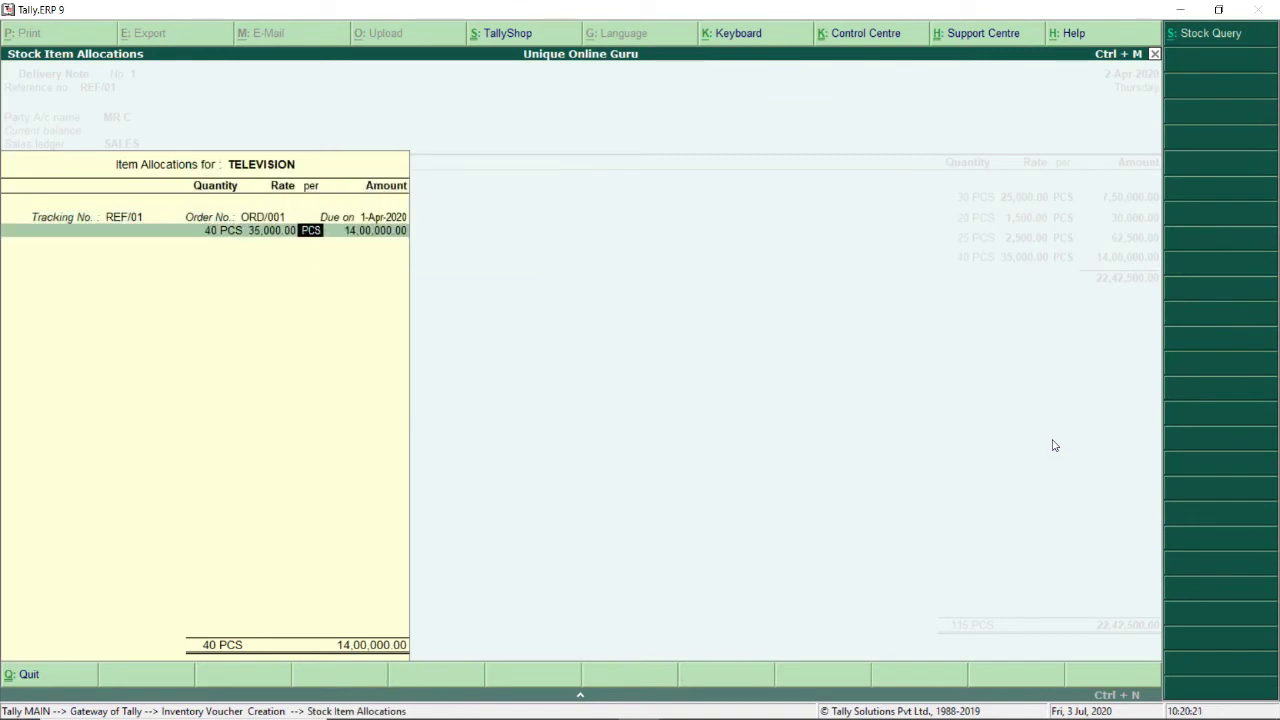
key("Return")
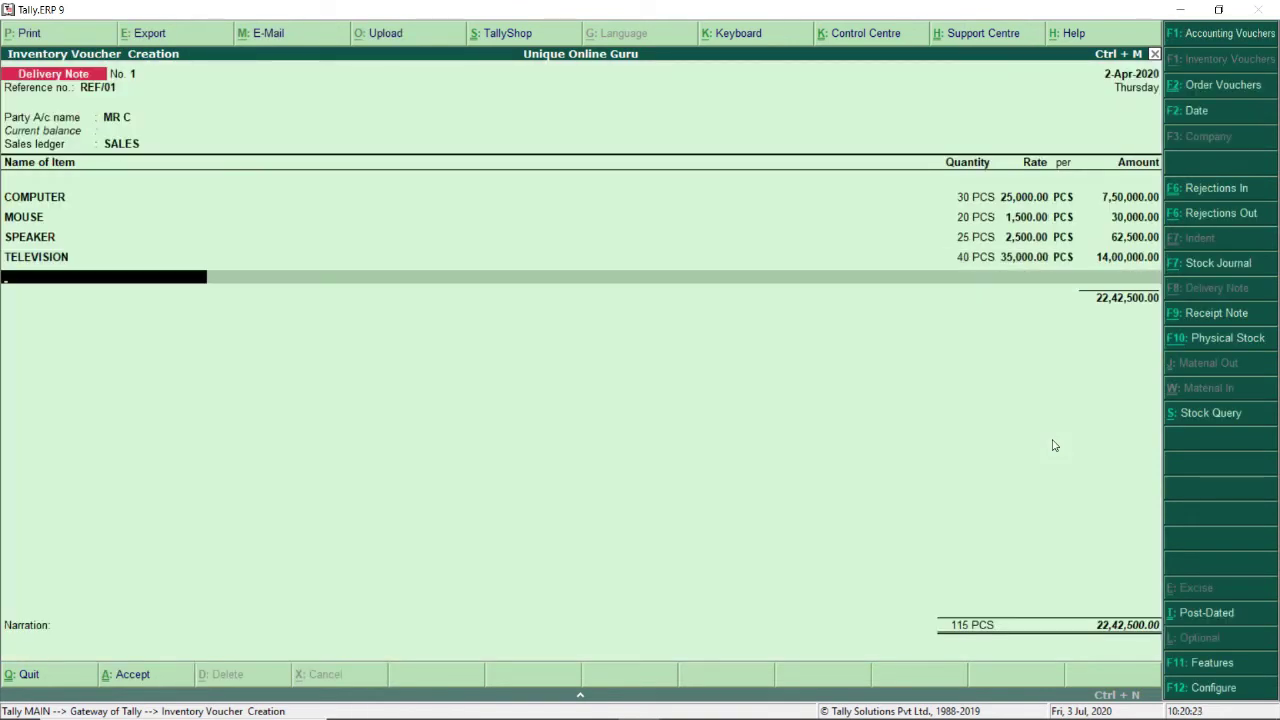
Step: End the item list, enter the narration "BEING GOODS DELIVERED TO" followed by the customer's name, and save the delivery note
key("Return")
key("Return")
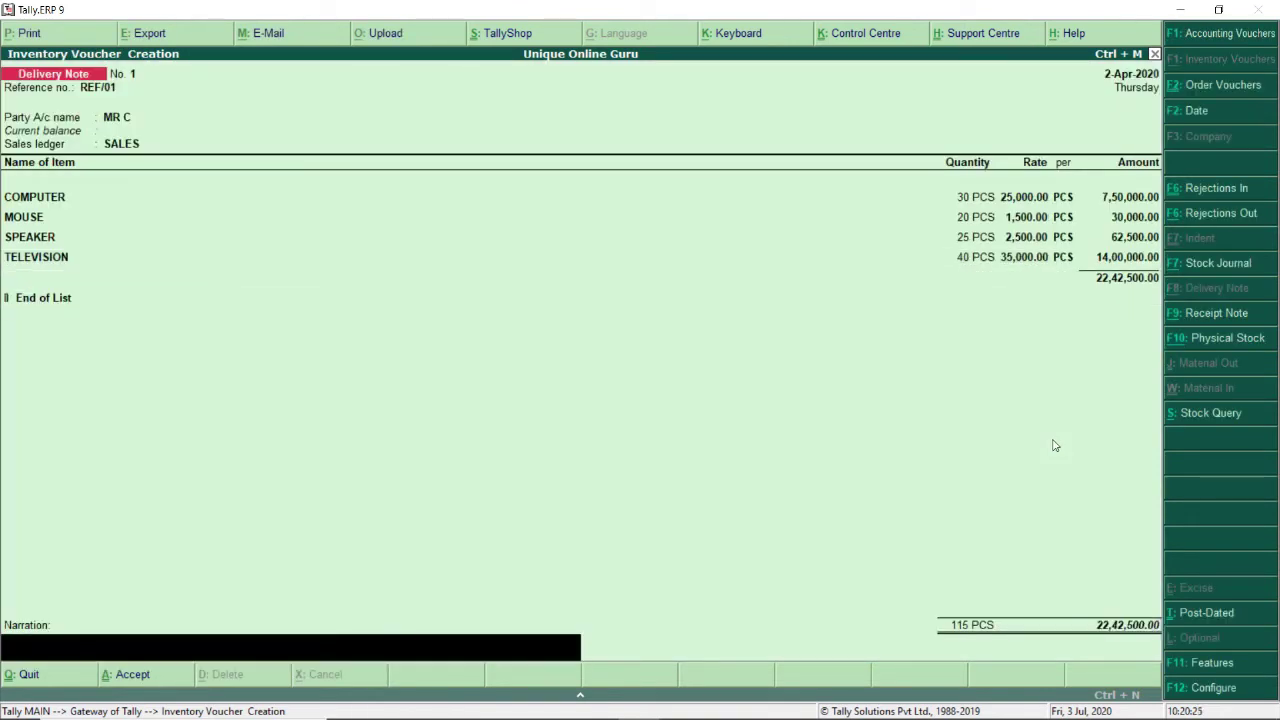
type("BEING GOODS DELIVERED")
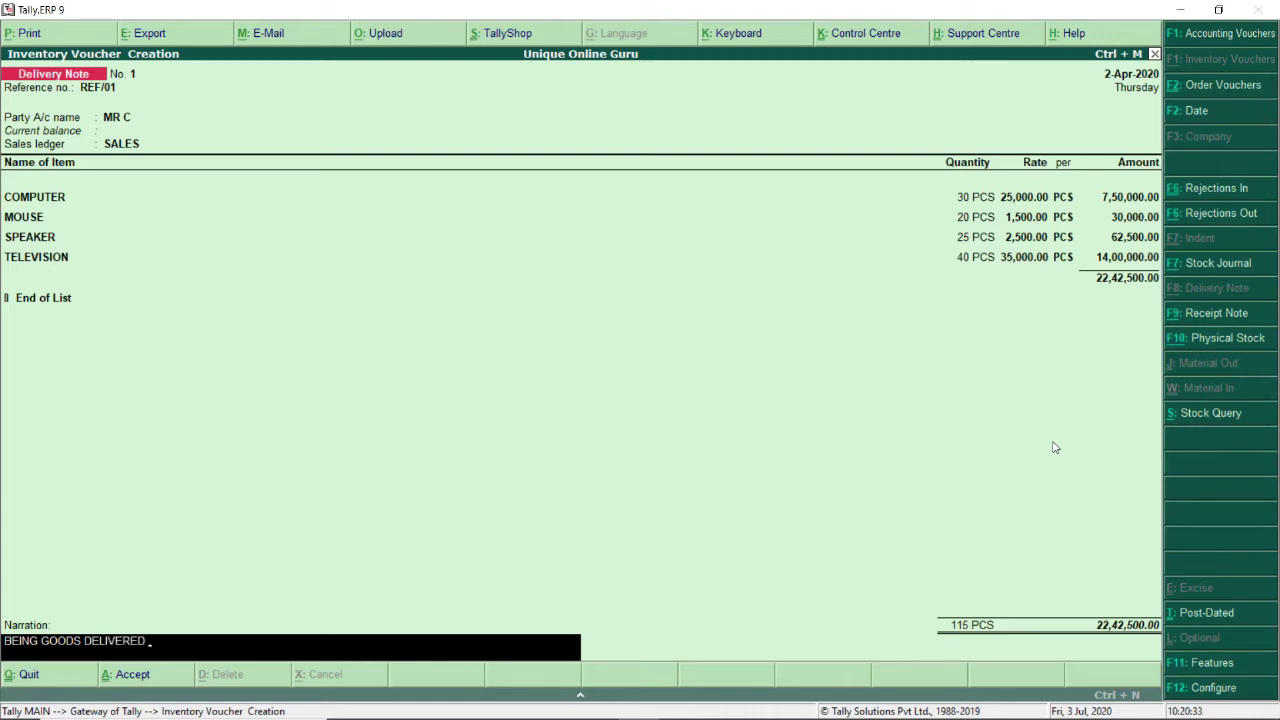
type(" TO MR C")
key("Return")
key("Return")
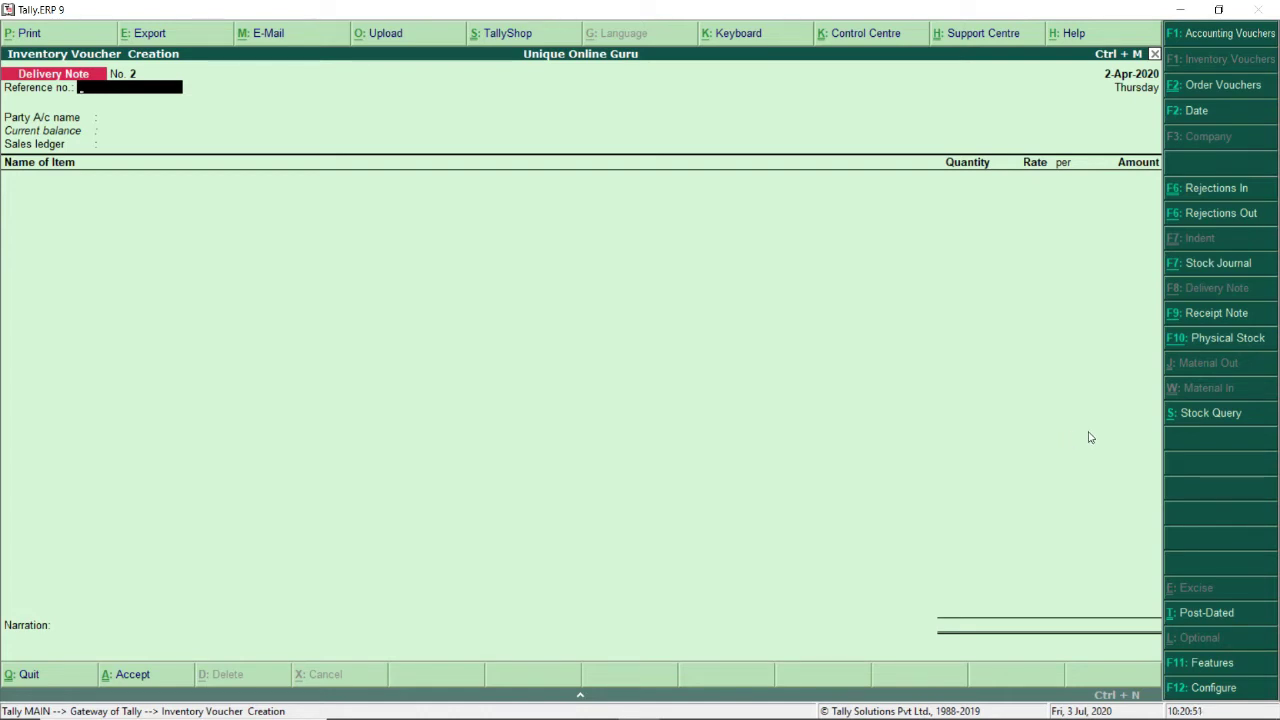
Step: Start a Rejections In voucher and choose the customer's ledger account, keeping the customer's details as filled in
left_click(1210, 188)
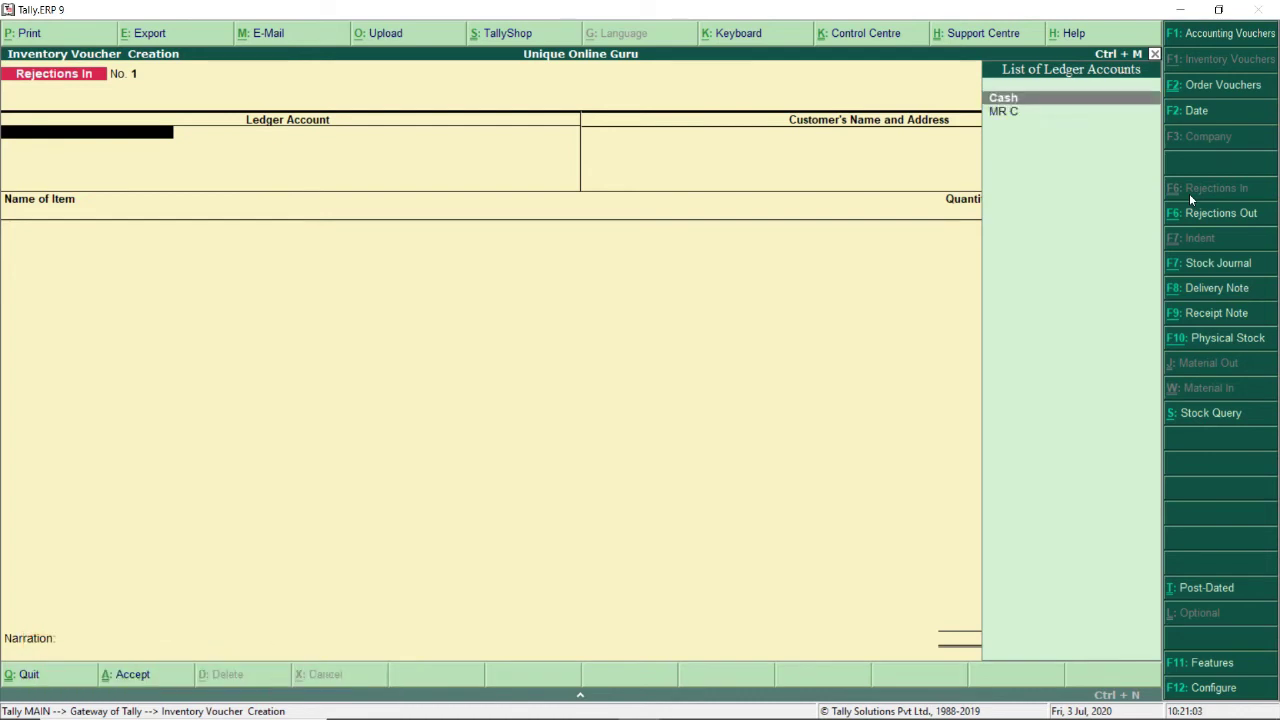
key("Down")
key("Return")
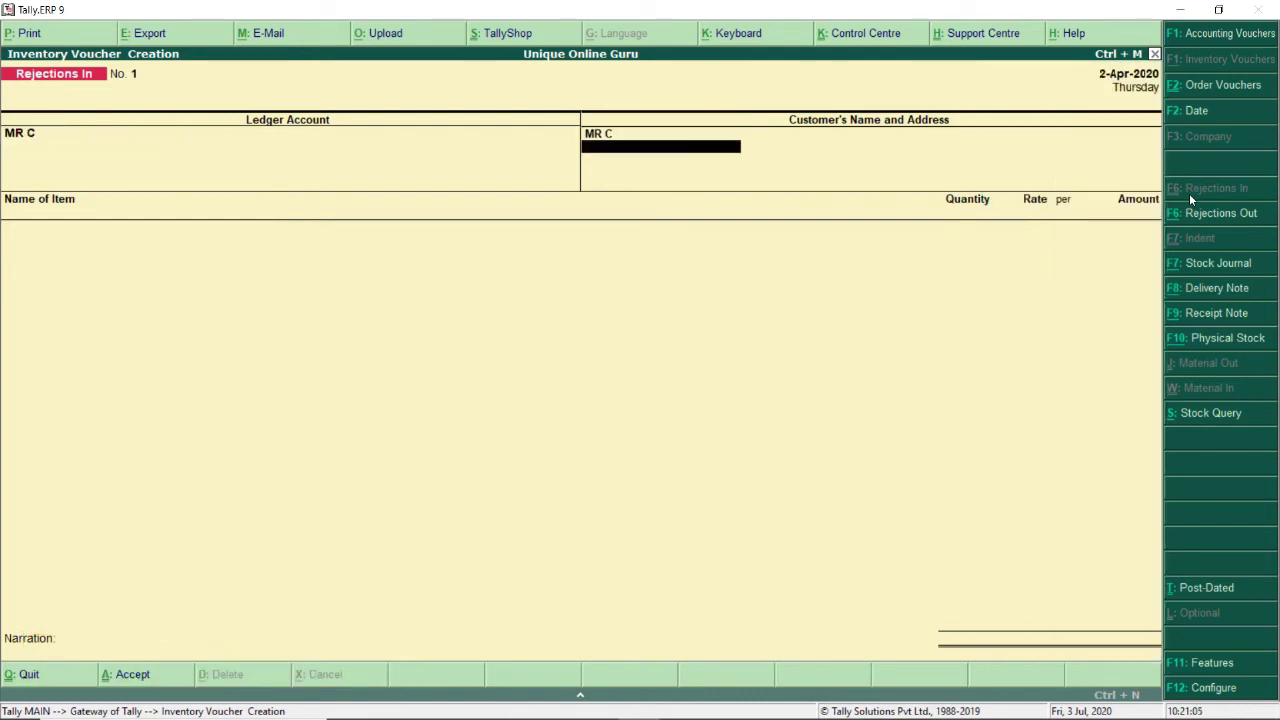
key("Return")
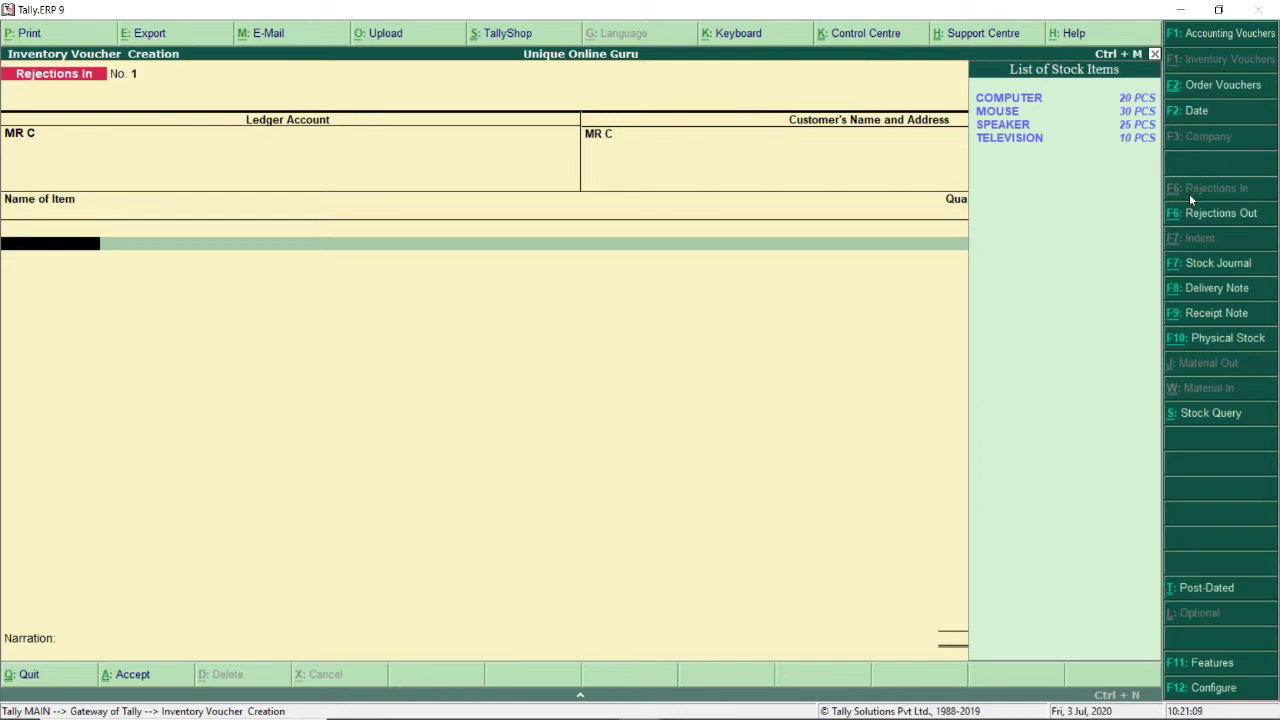
Step: Add the rejected stock item COMPUTER under tracking number REF/01 with quantity 5 PCS at rate 25,000
key("Return")
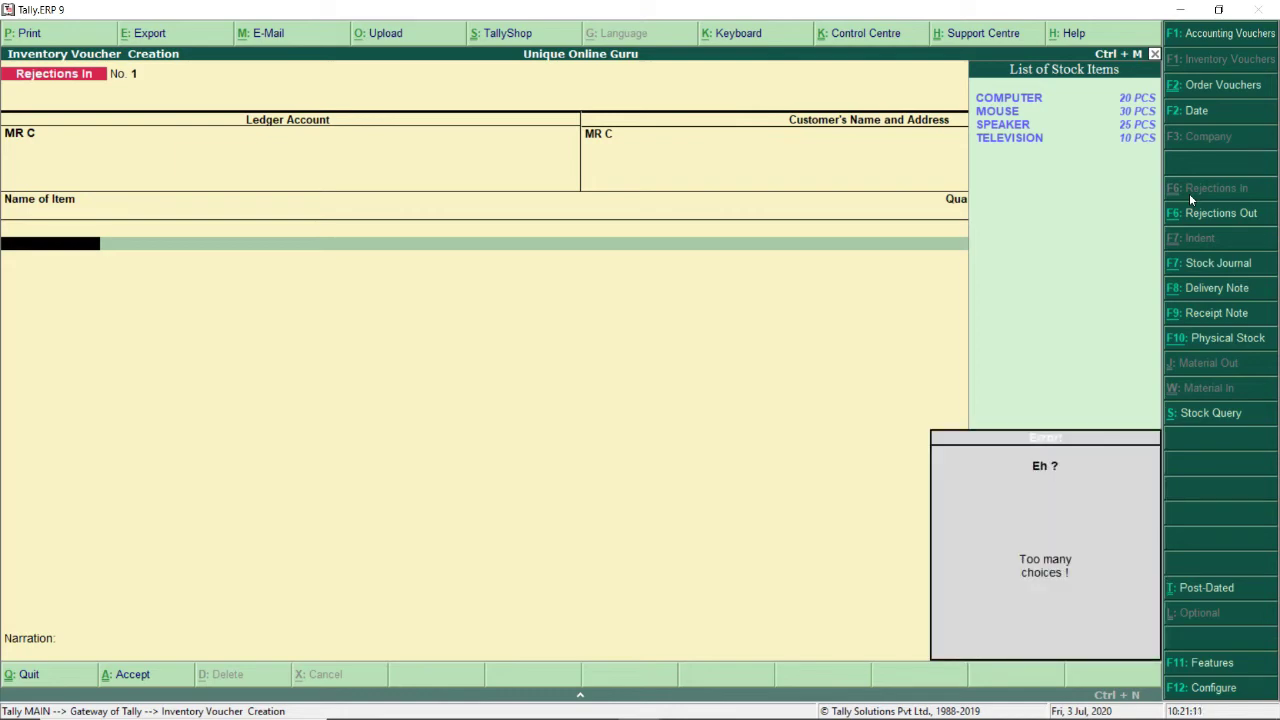
key("Down")
key("Up")
key("Return")
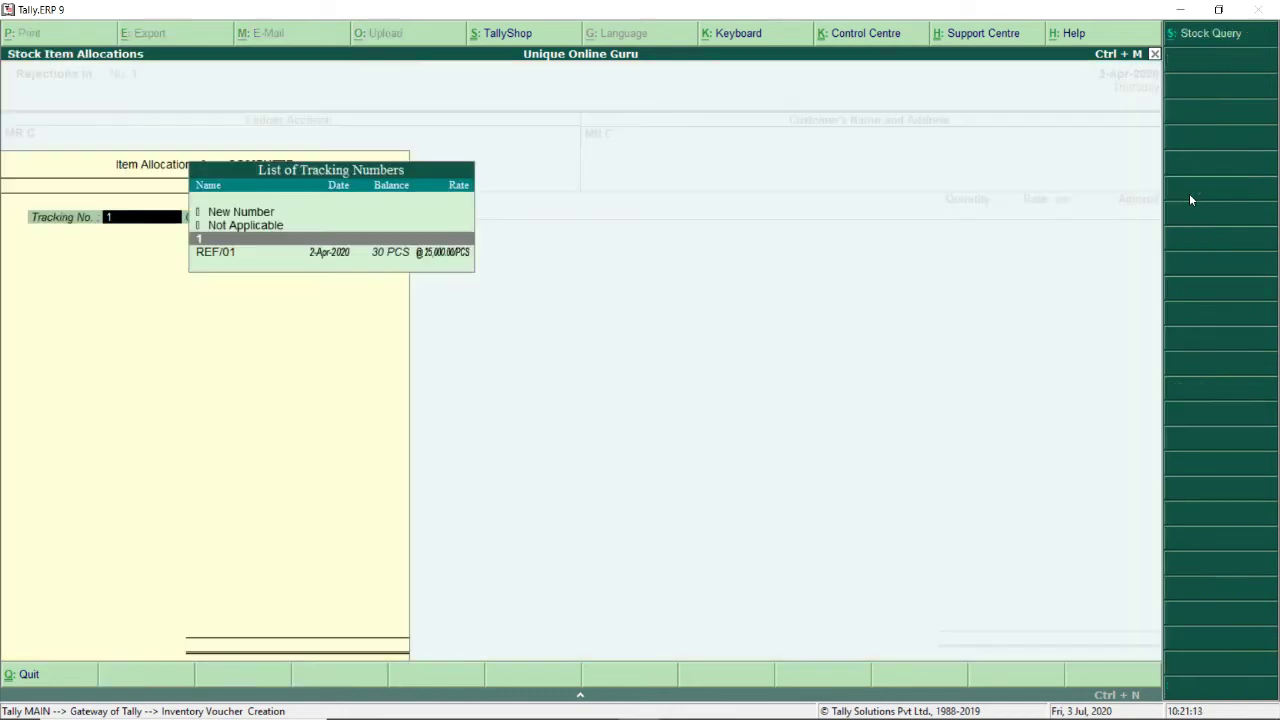
type("1")
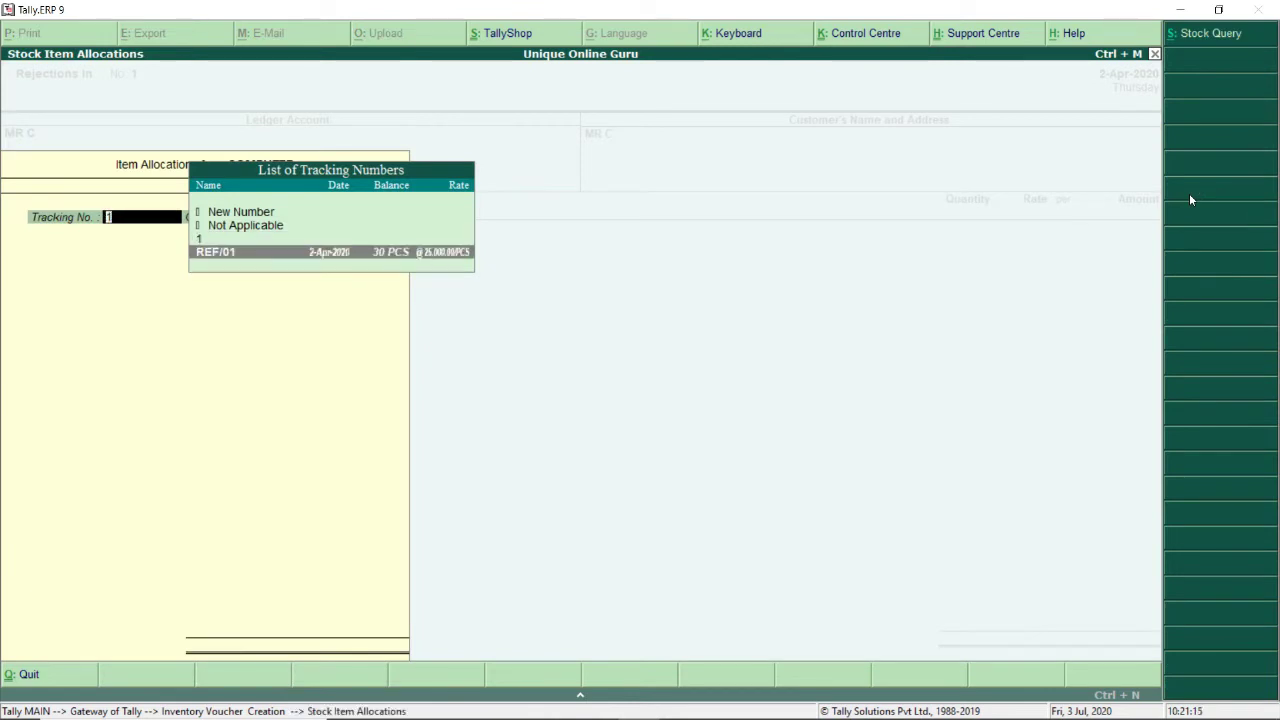
key("Return")
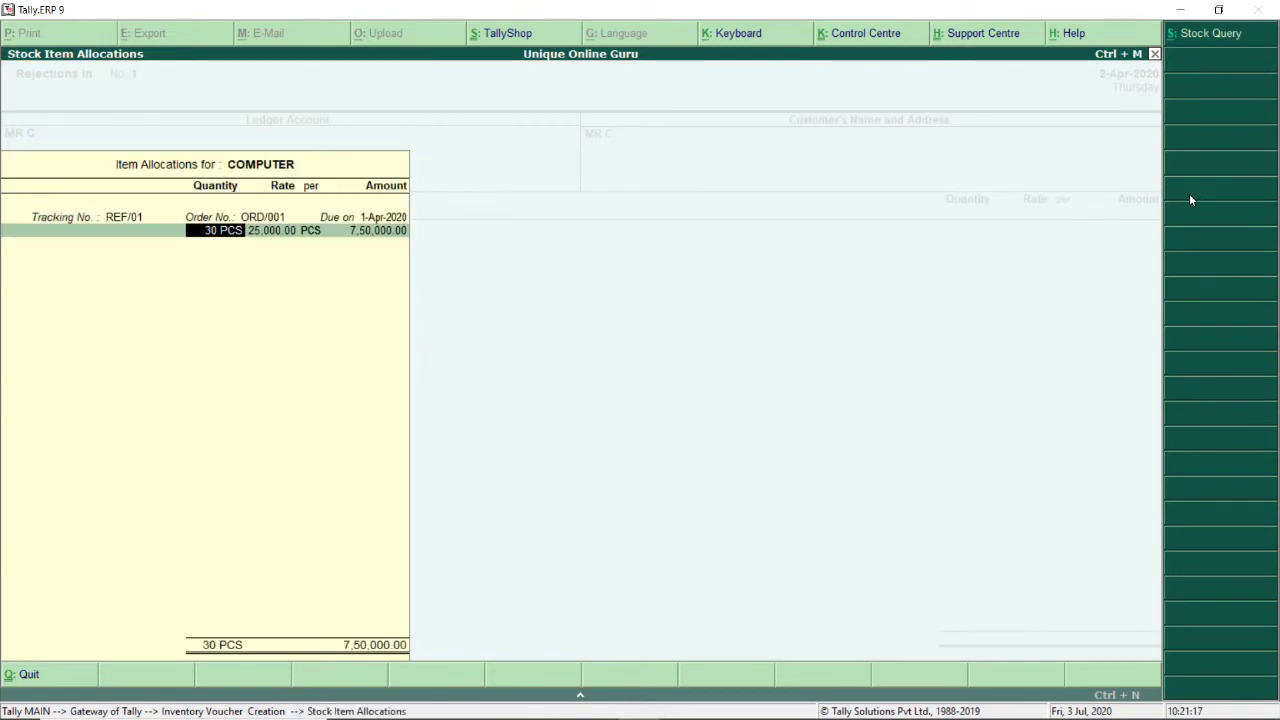
type("5")
key("Return")
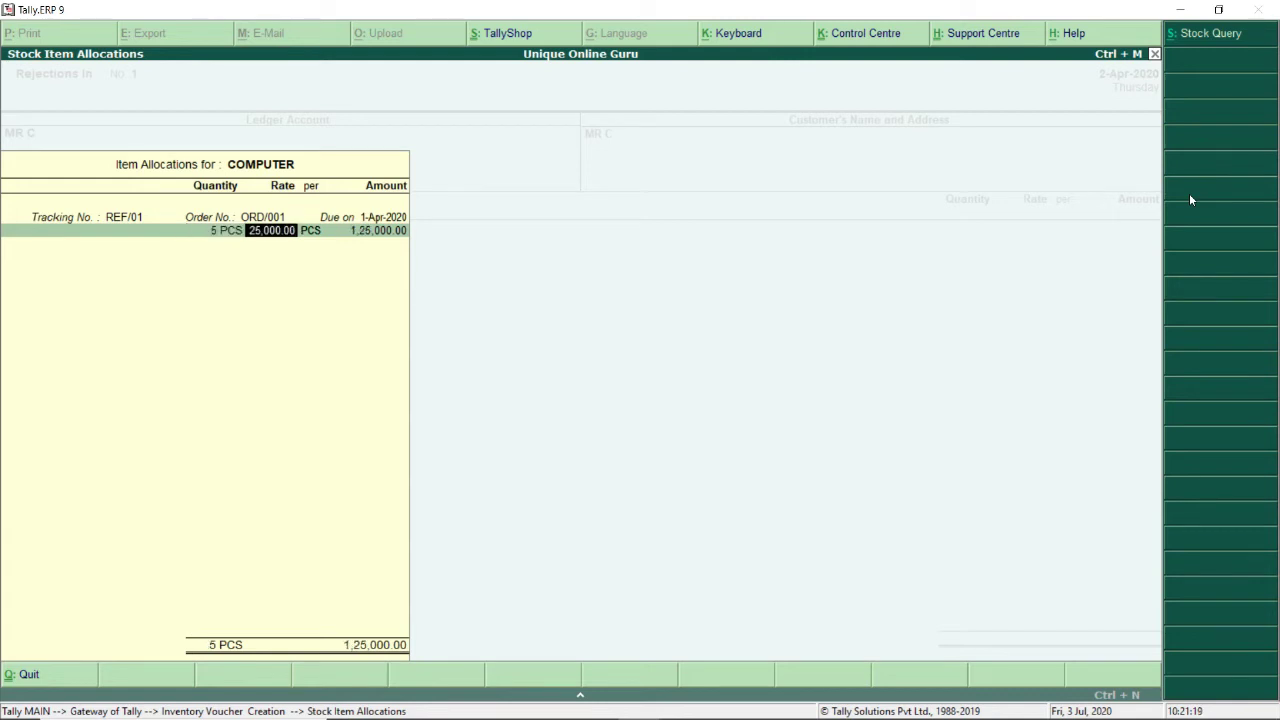
key("Return")
key("Return")
key("Return")
key("Return")
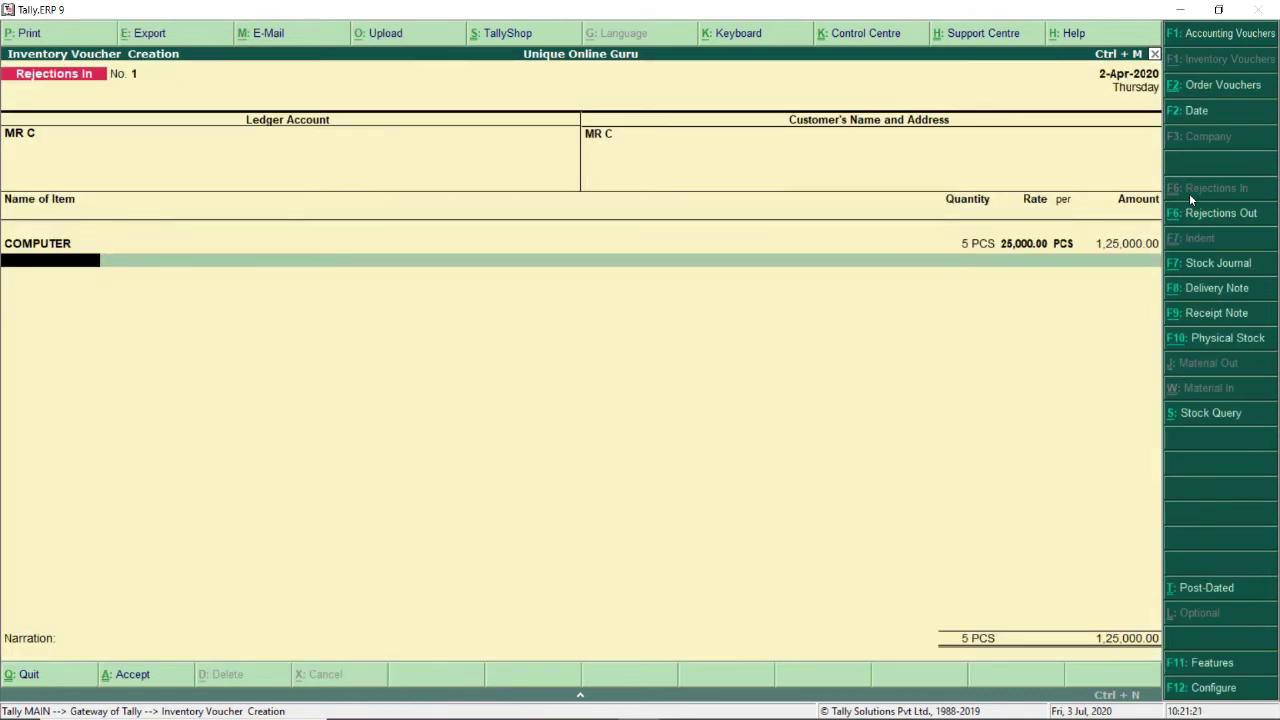
Step: Add the rejected stock item TELEVISION under tracking number REF/01 with quantity 10 PCS at rate 35,000
key("Down")
key("Down")
key("Down")
key("Down")
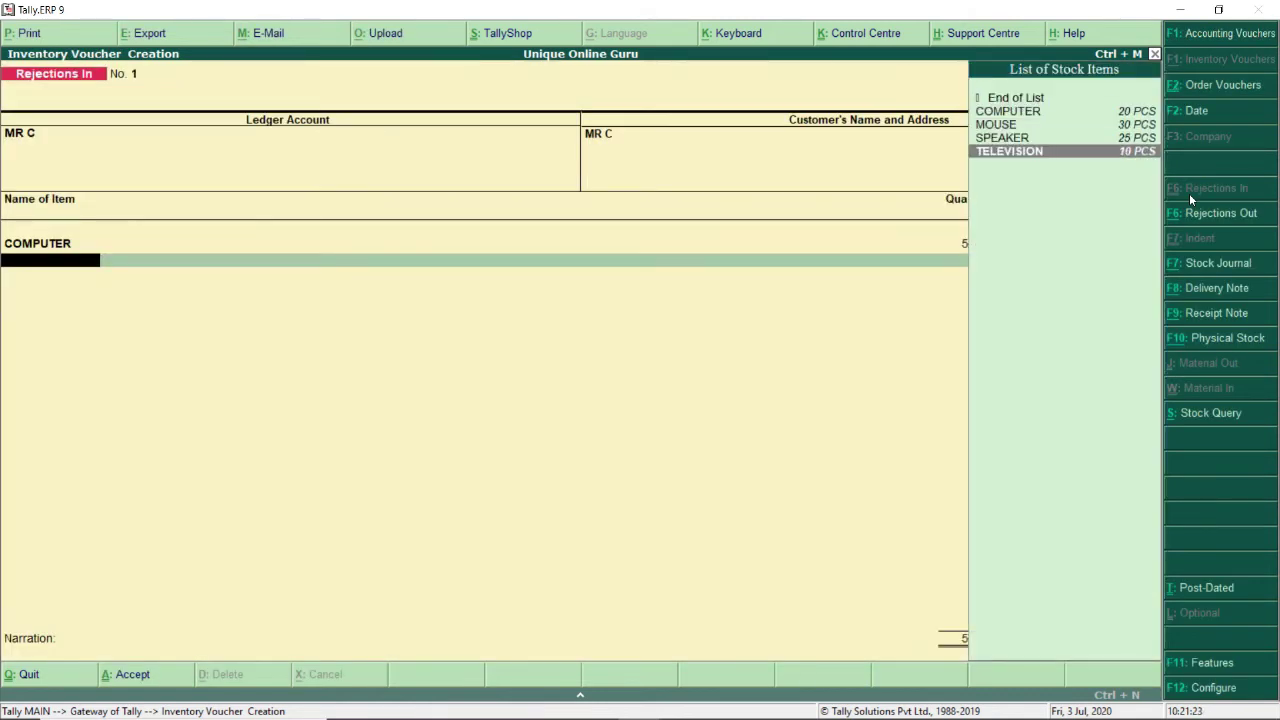
key("Return")
key("Down")
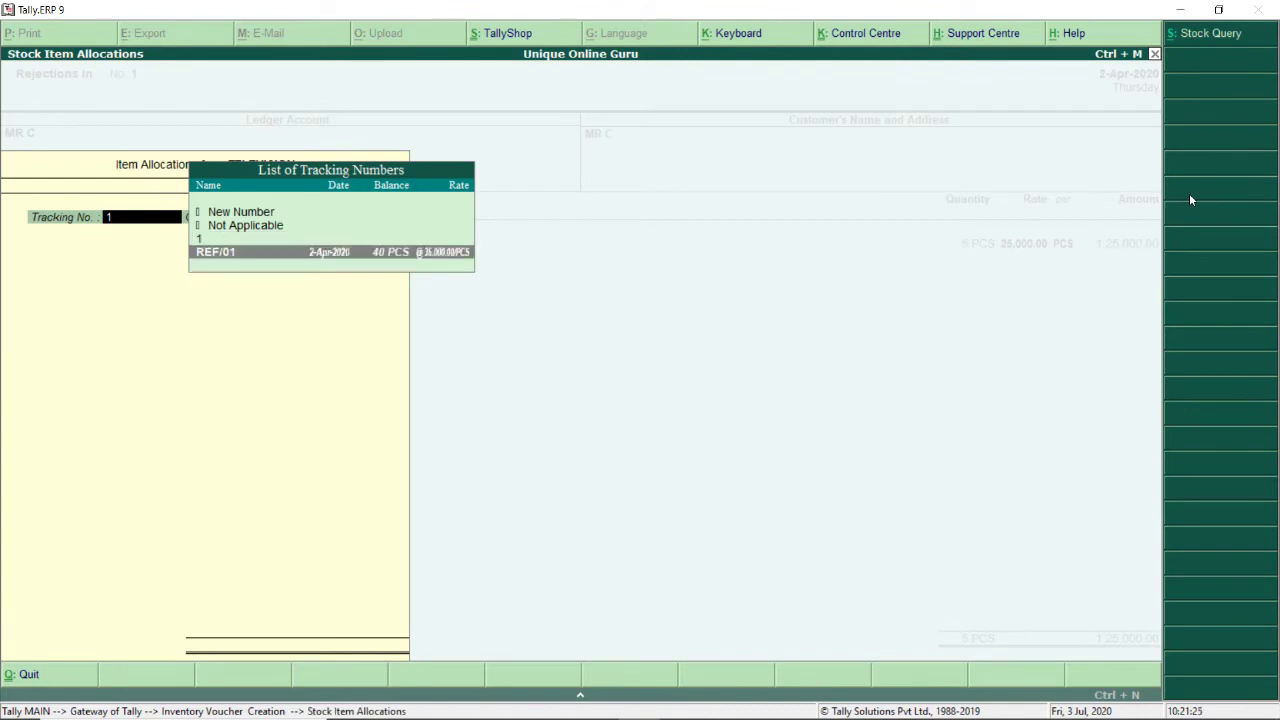
key("Return")
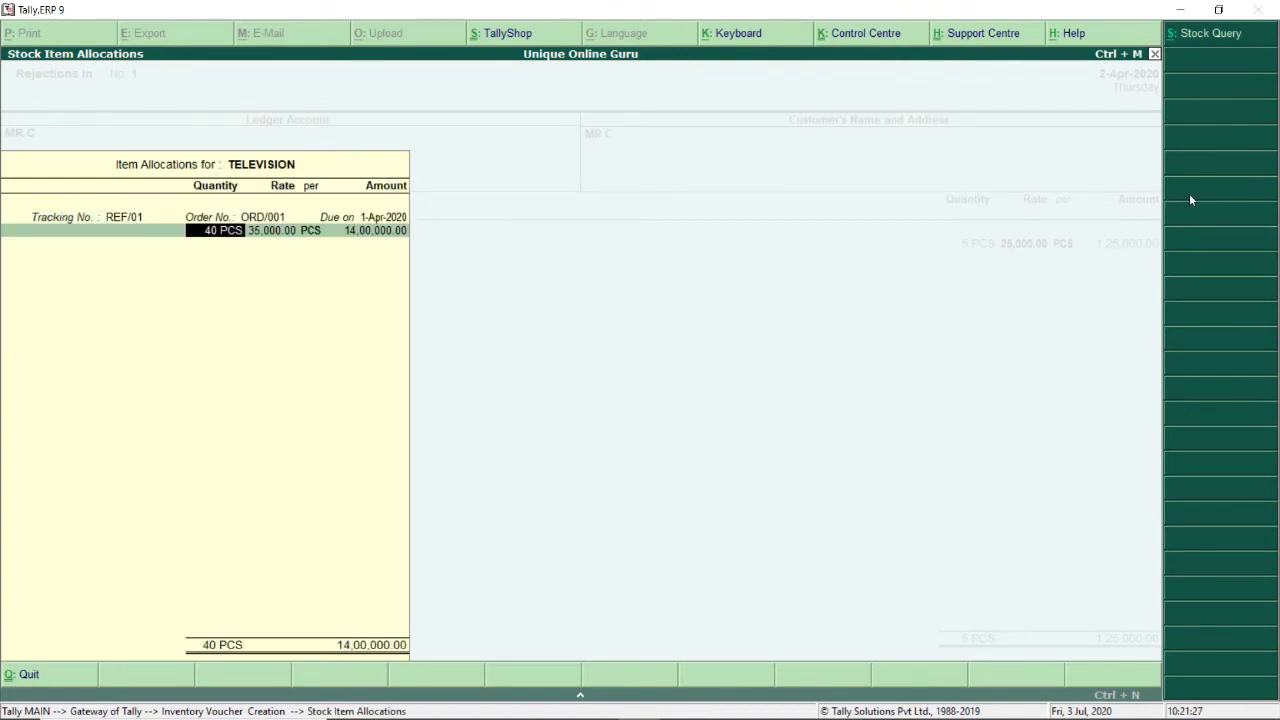
type("10")
key("Return")
key("Return")
key("Return")
key("Return")
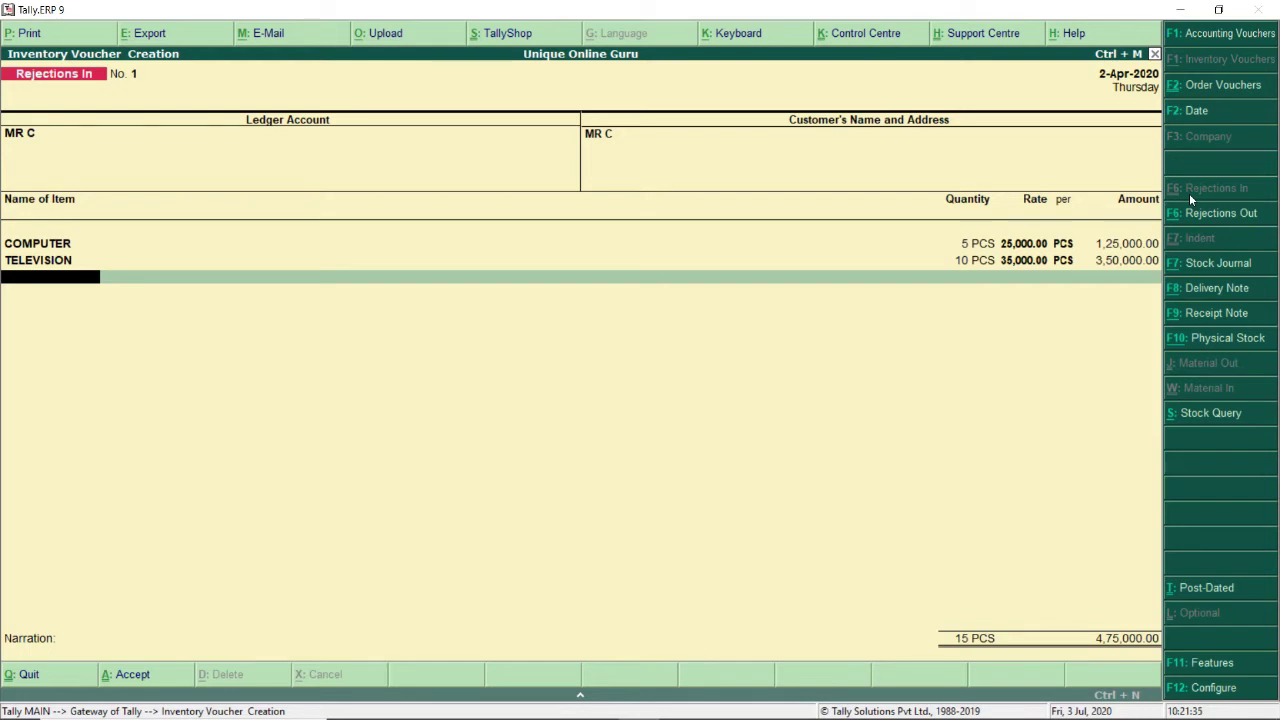
Step: End the item list, enter the narration "BEING GOODS REJECTED BY" followed by the customer's name, and save the Rejections In voucher
key("Return")
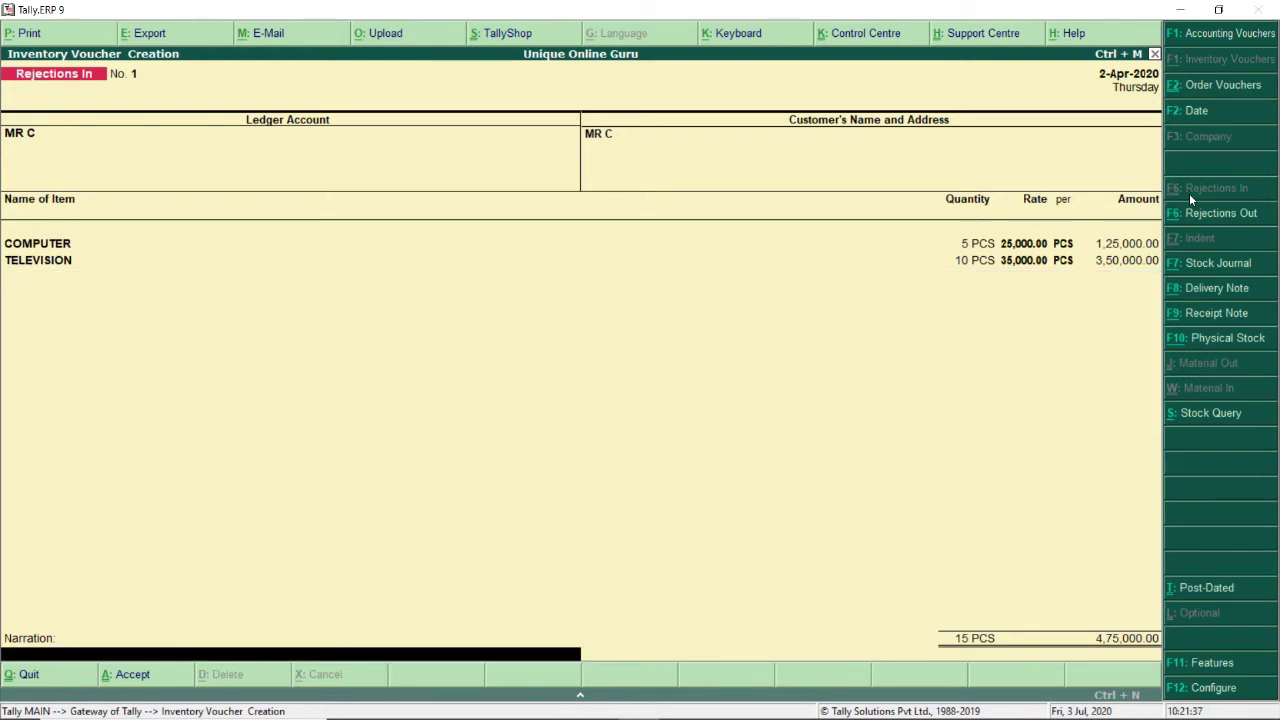
type("BEL")
type("NG GOO")
type("D")
type("S")
type(" RE")
type("J")
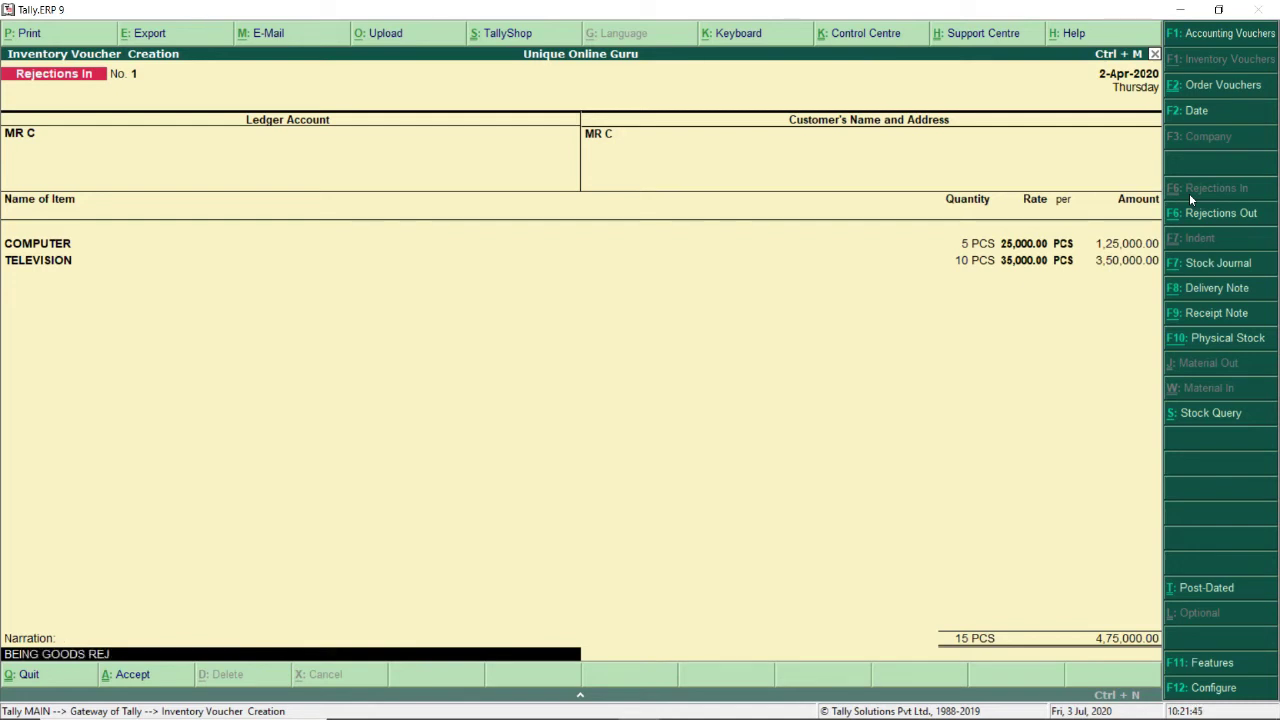
type("ECTED BY MR C")
key("Return")
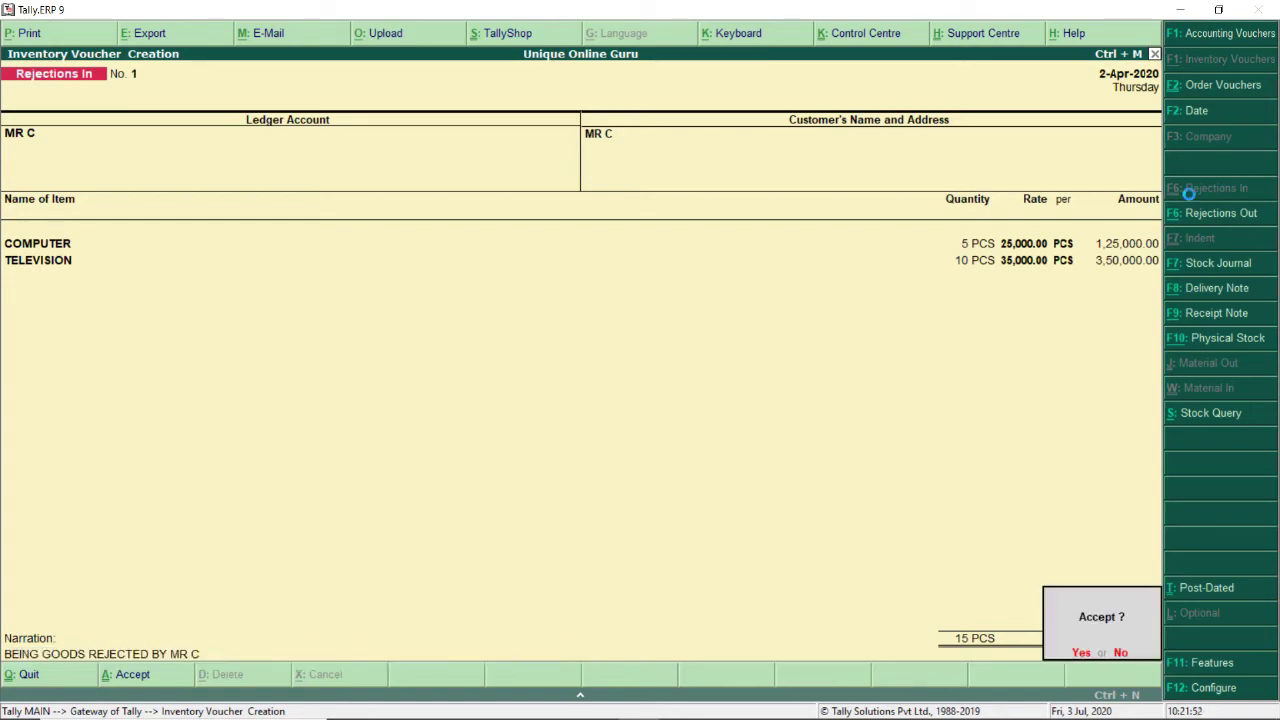
key("Return")
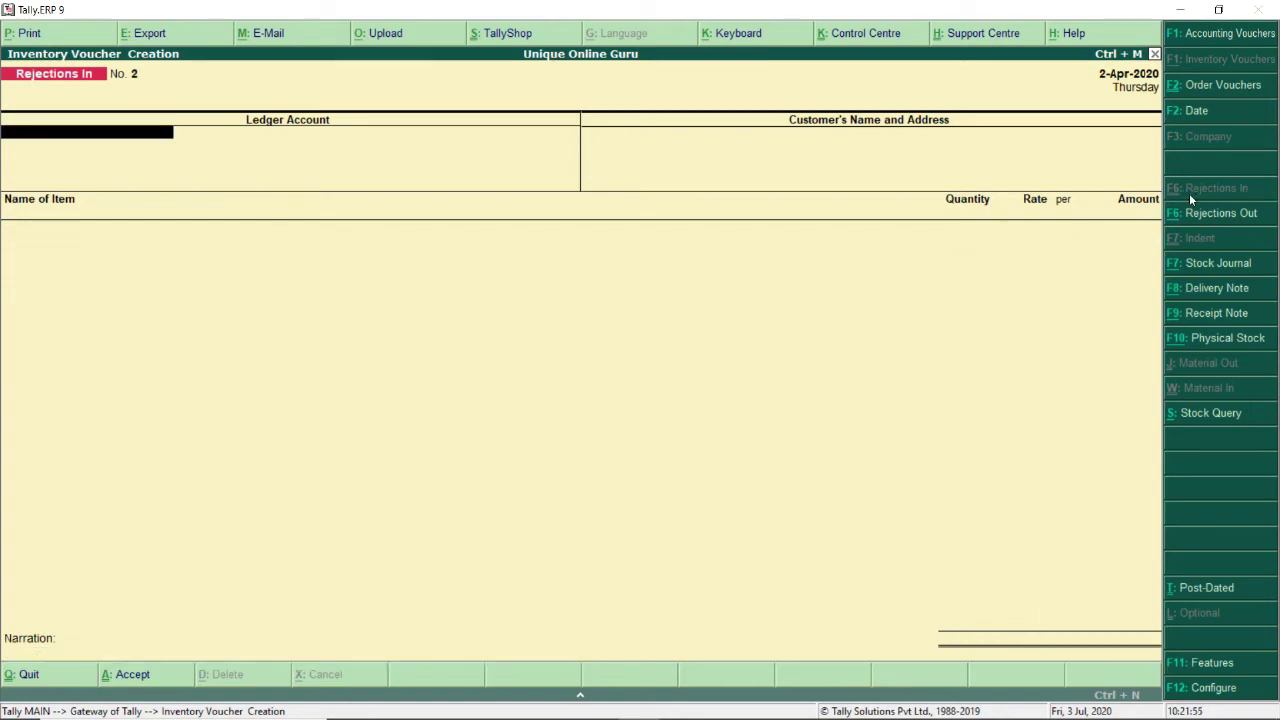
Step: Leave inventory voucher entry and start a Sales accounting voucher with reference number 001
key("Escape")
key("Return")
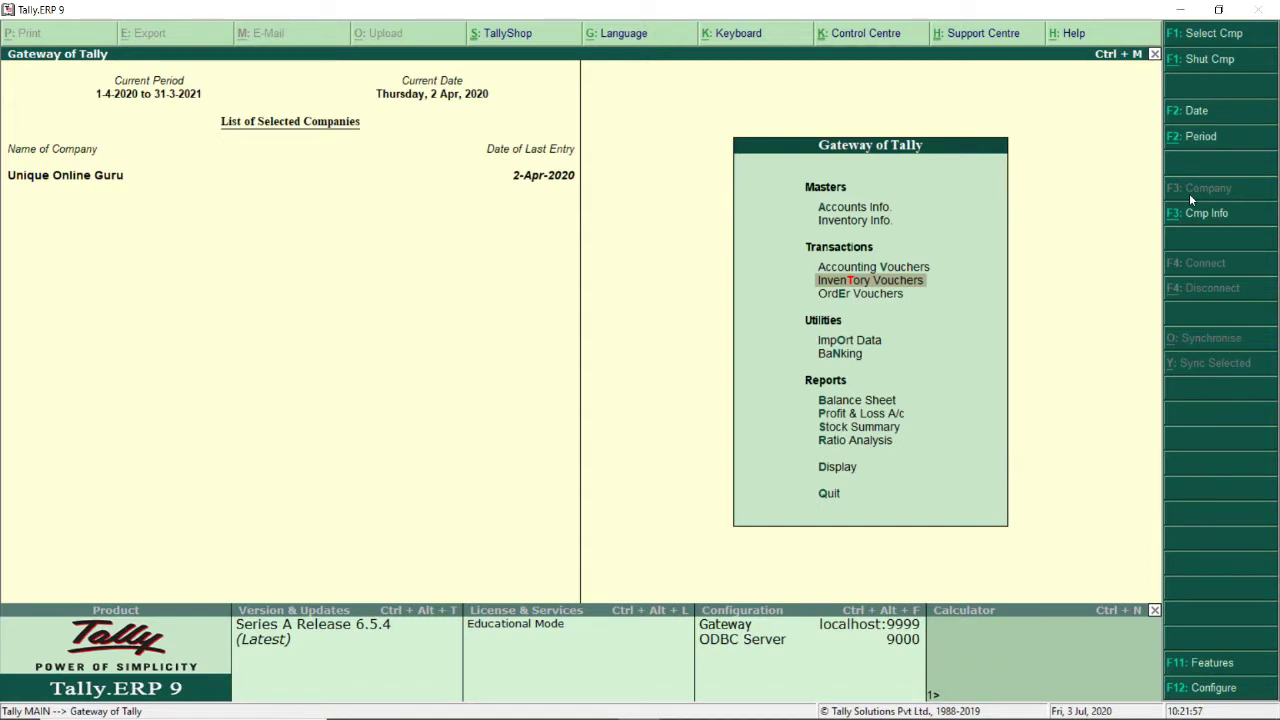
key("Up")
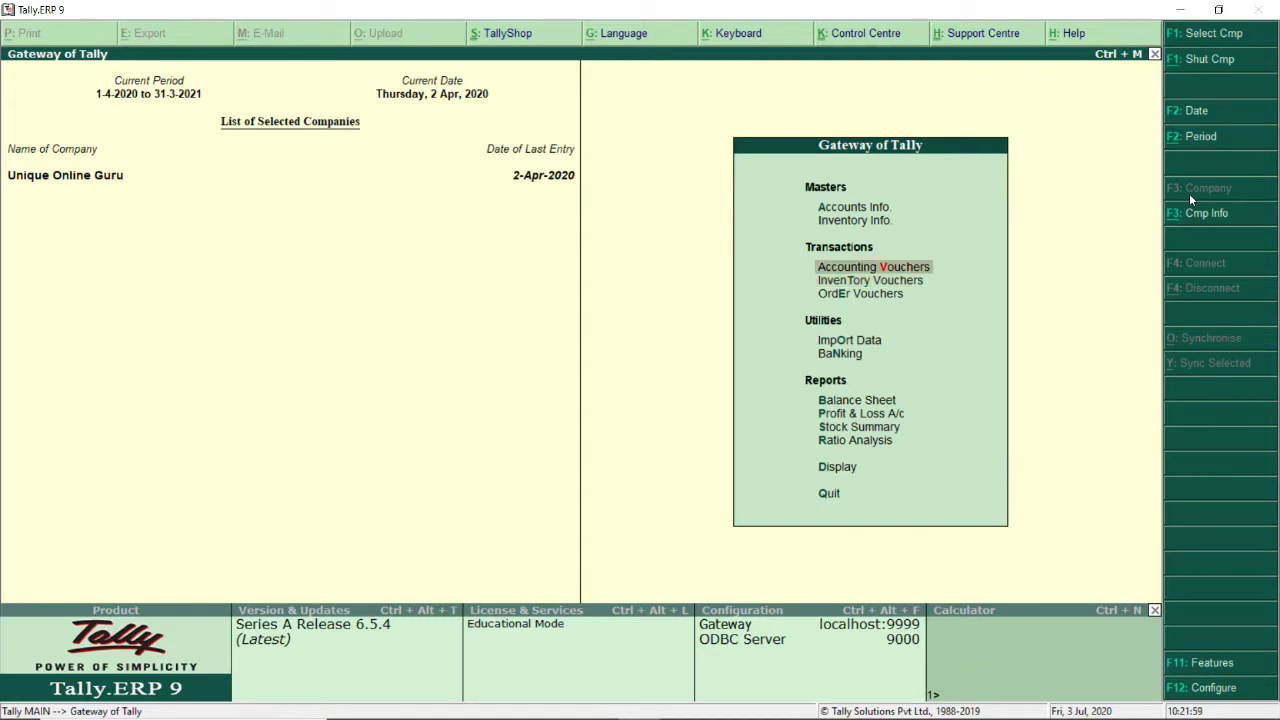
key("Return")
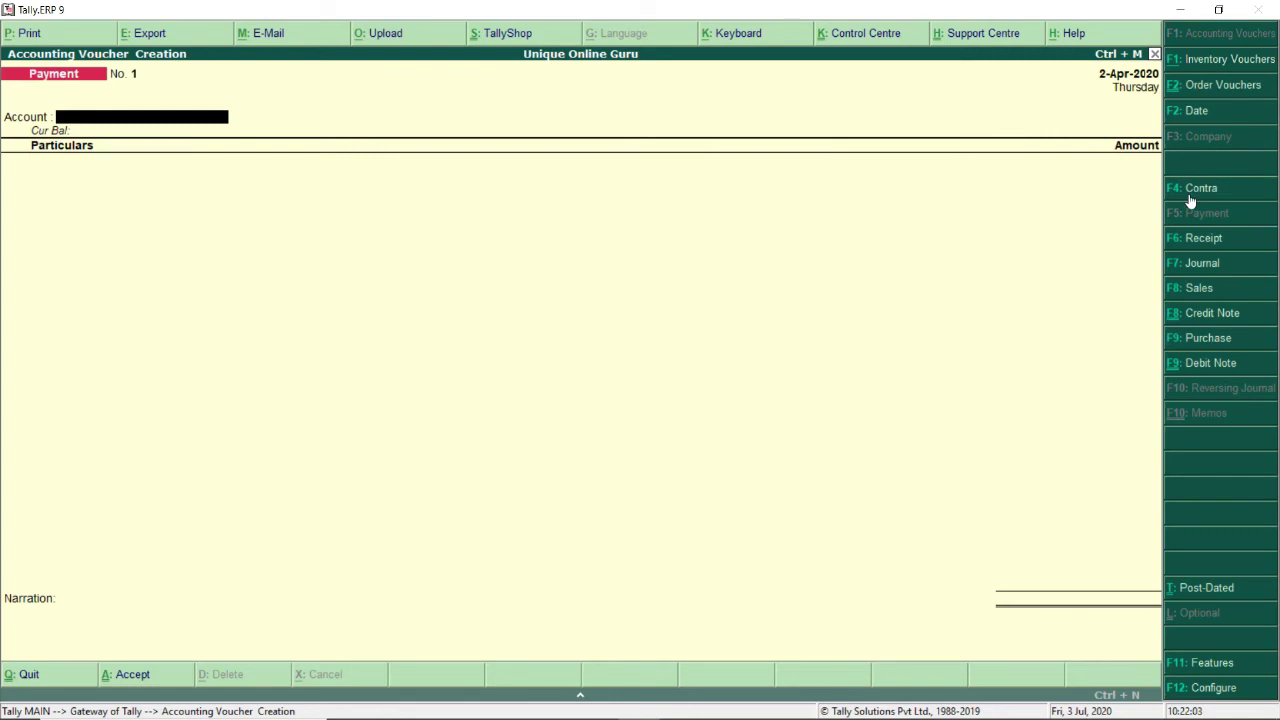
key("F8")
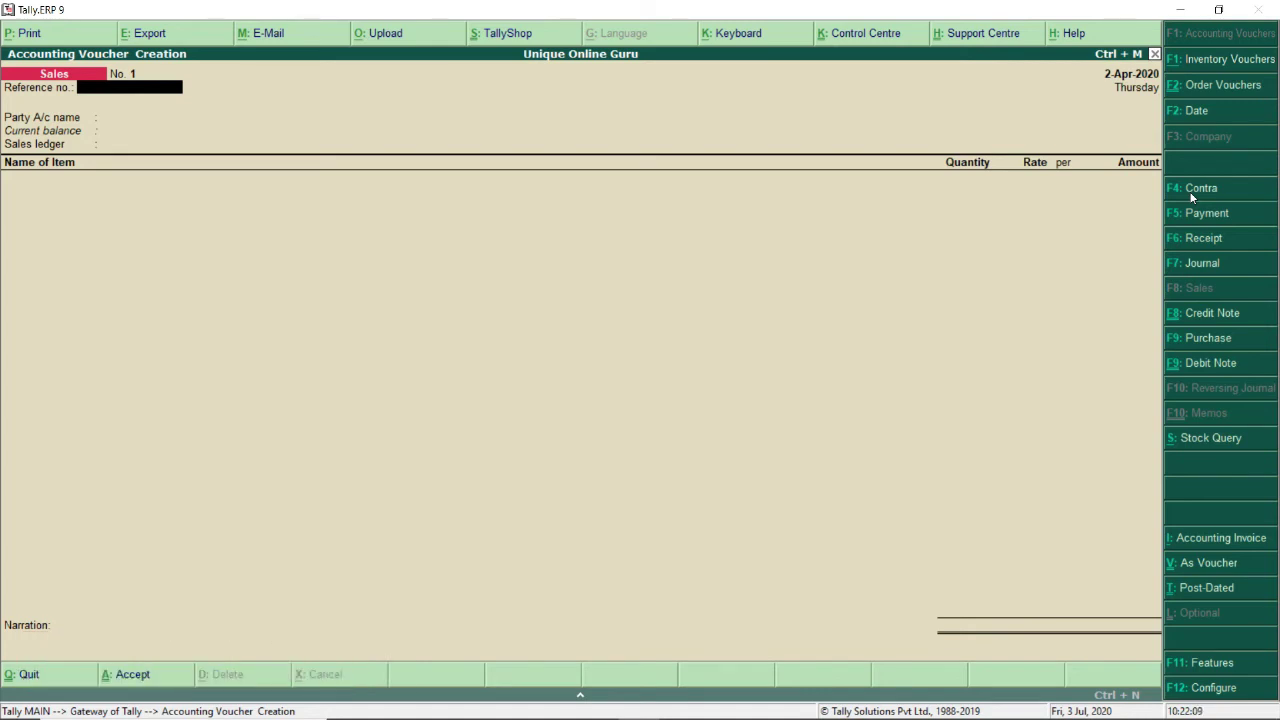
type("001")
key("Return")
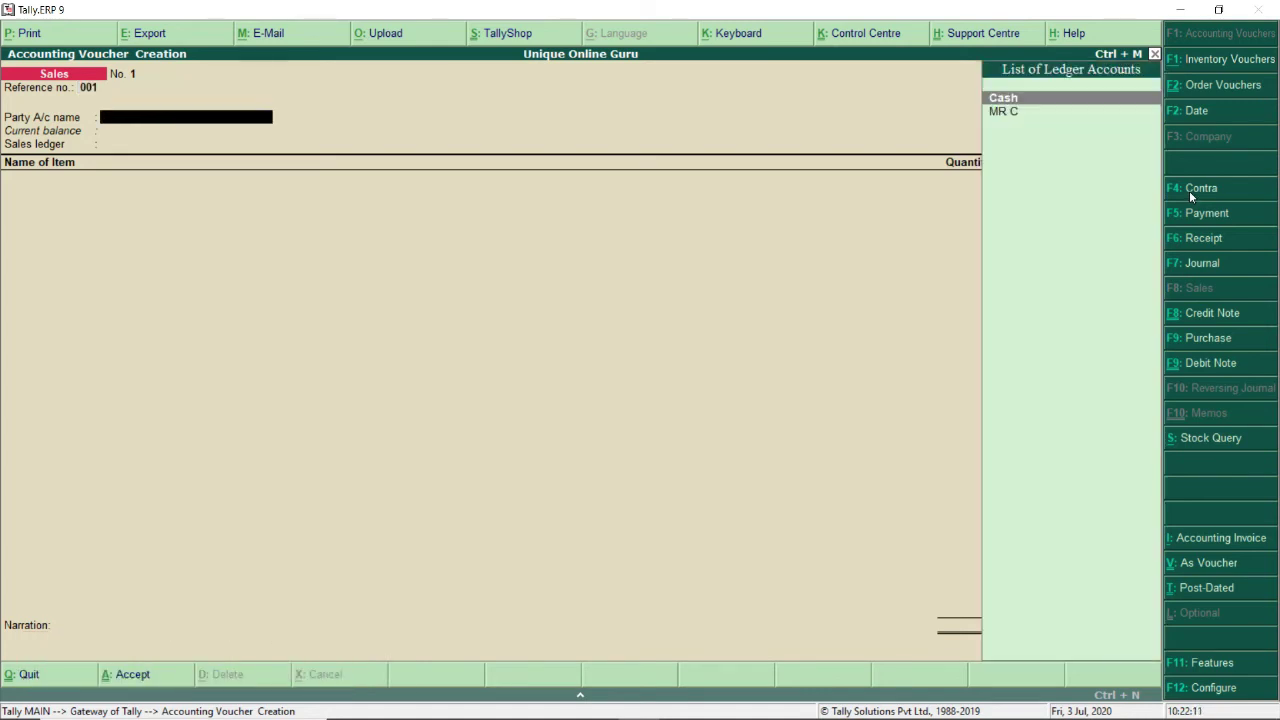
Step: Set the sales voucher's date to 1-May-2020
key("F2")
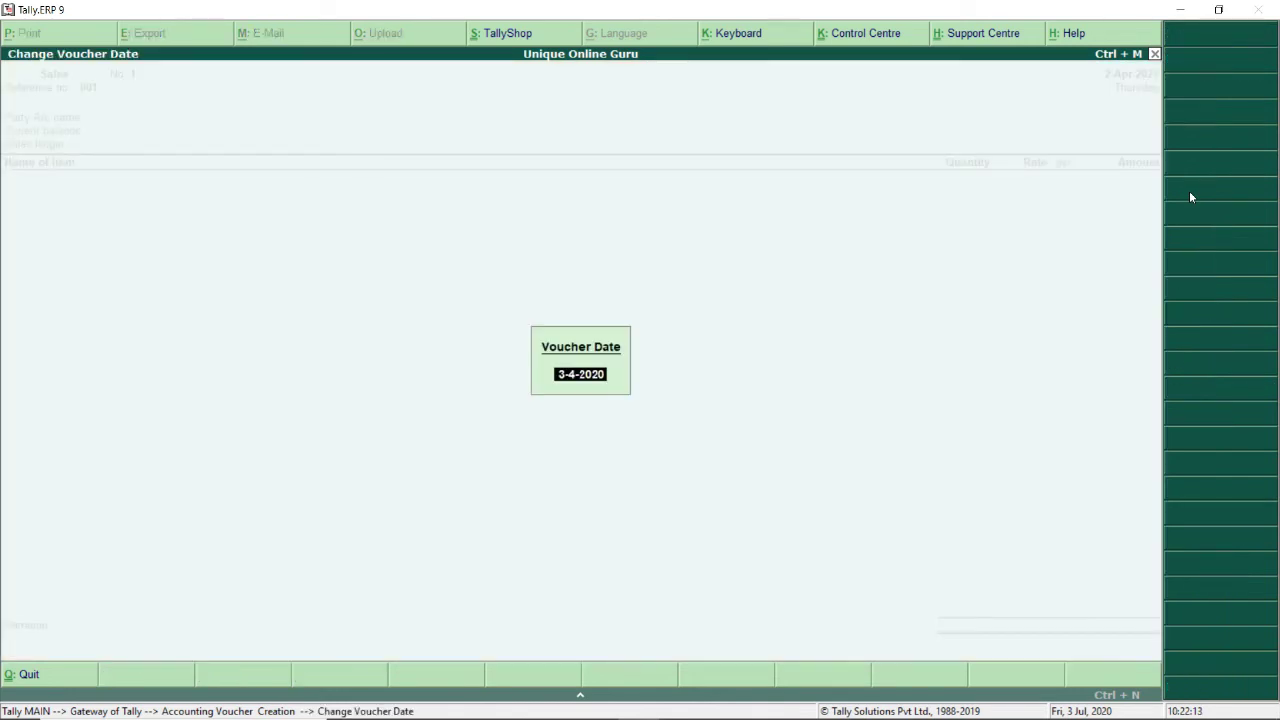
type("15")
key("Return")
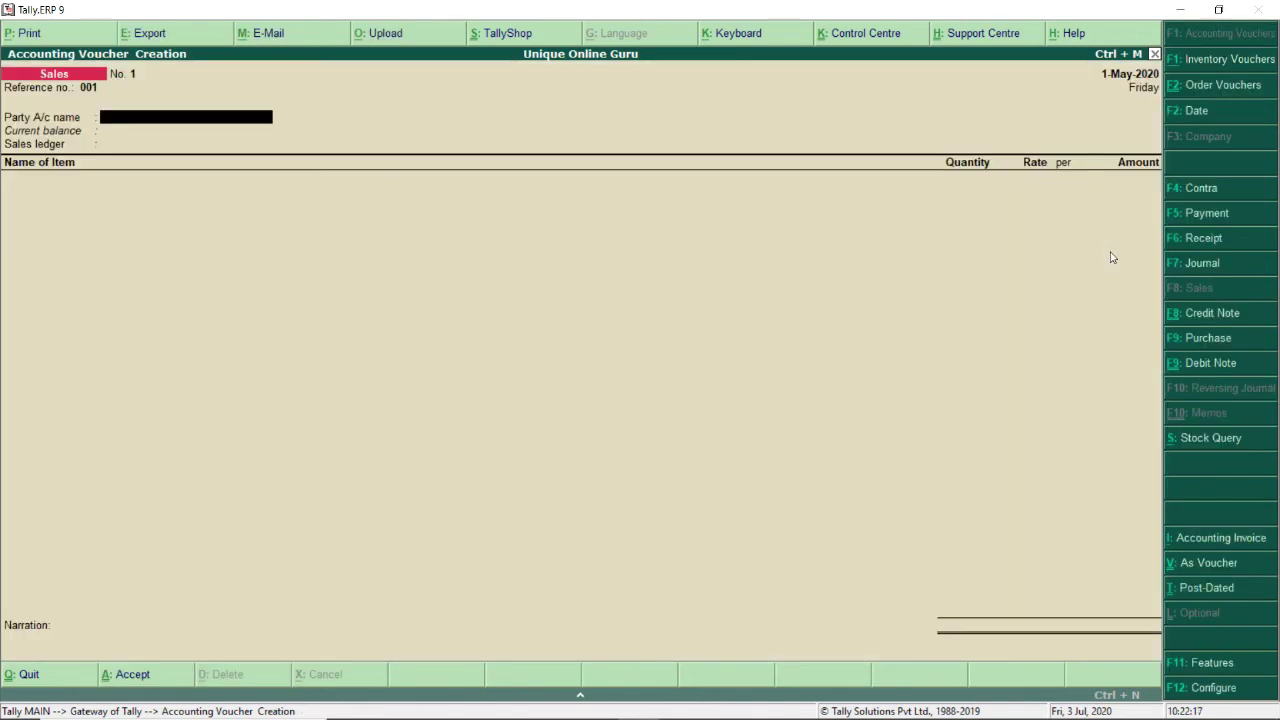
Step: Choose the customer's ledger as the party account and link the sale to delivery note REF/01
key("Return")
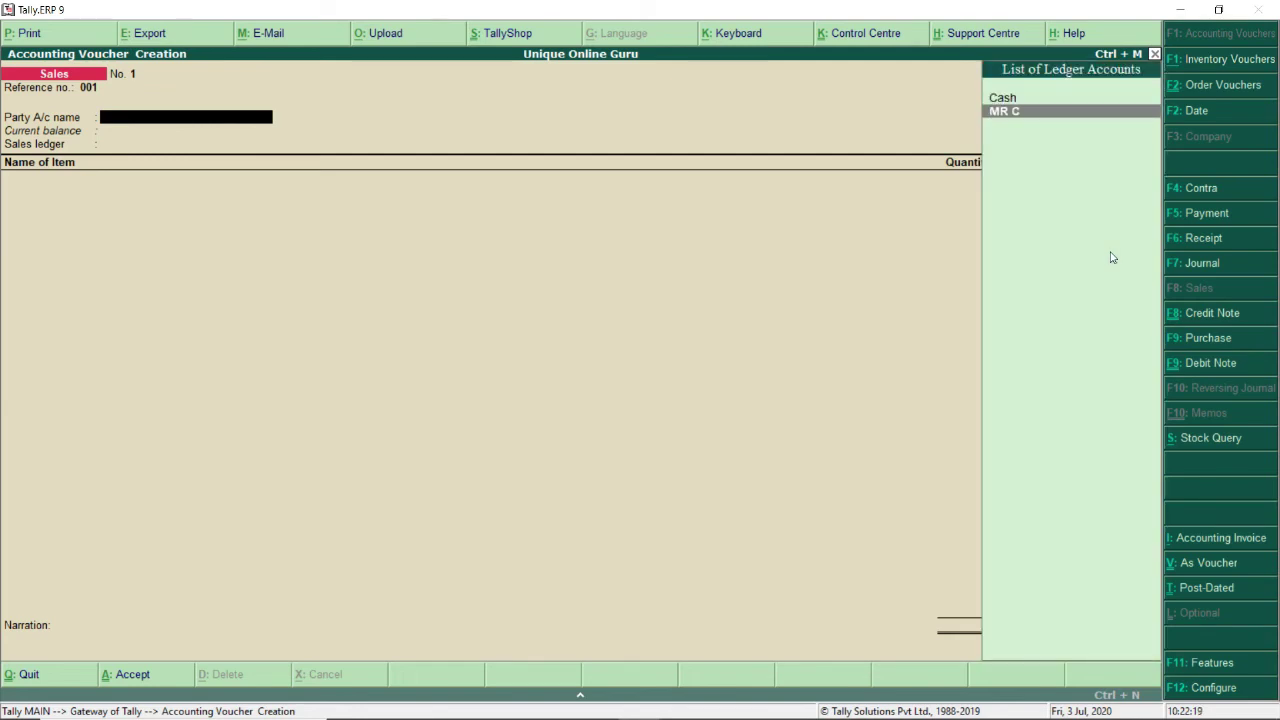
key("Return")
key("Down")
key("Down")
key("Down")
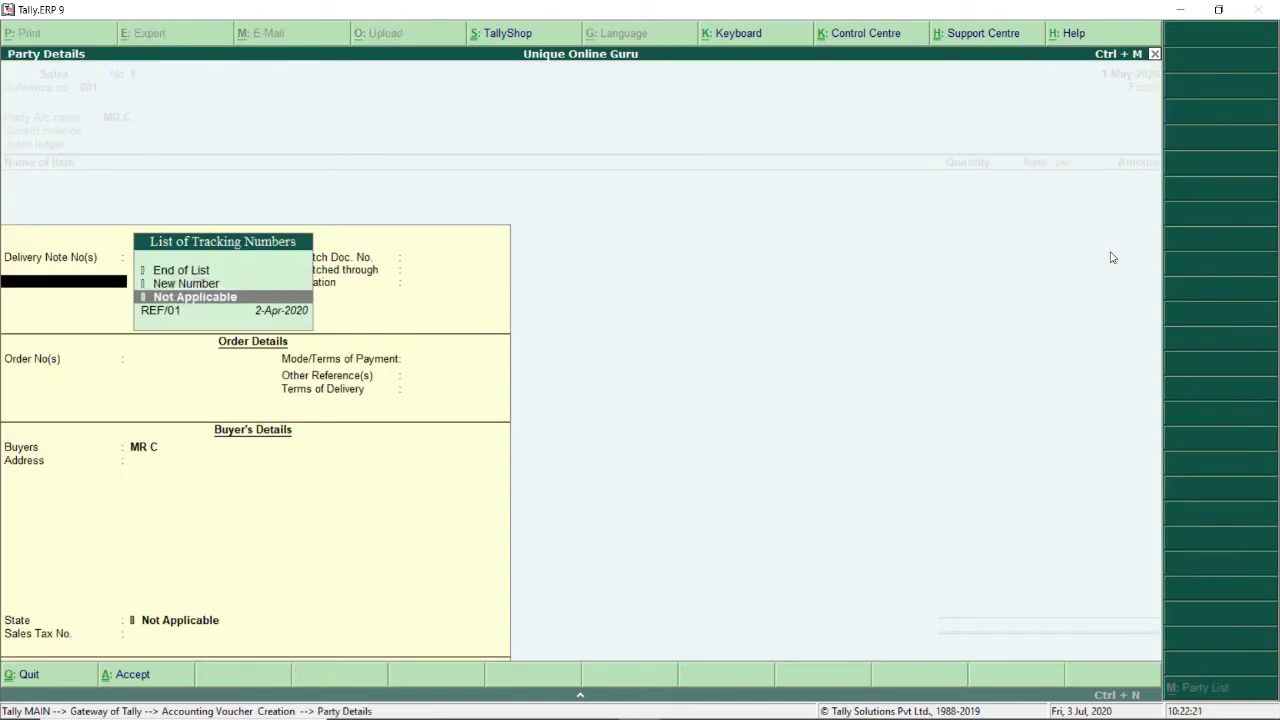
key("Return")
key("Return")
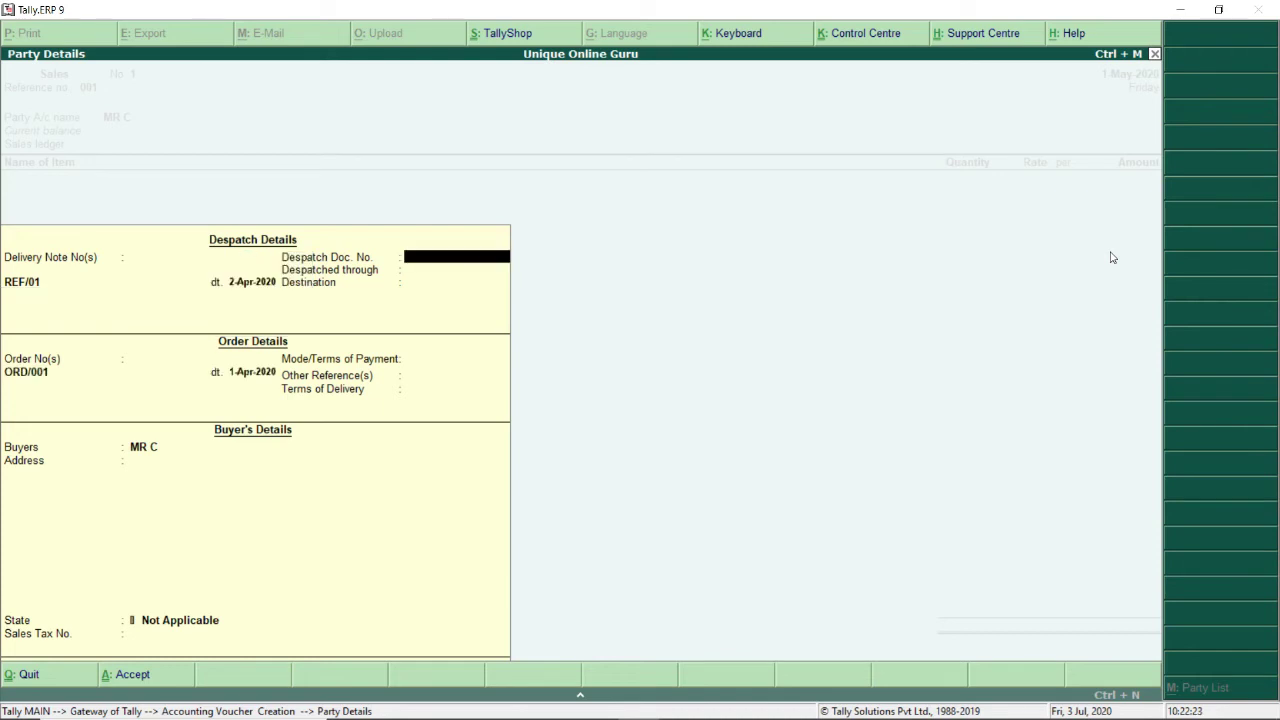
Step: Keep the remaining despatch, order and buyer details as filled in, and use SALES as the sales ledger
key("Return")
key("Return")
key("Return")
key("Return")
key("Return")
key("Return")
key("Return")
key("Return")
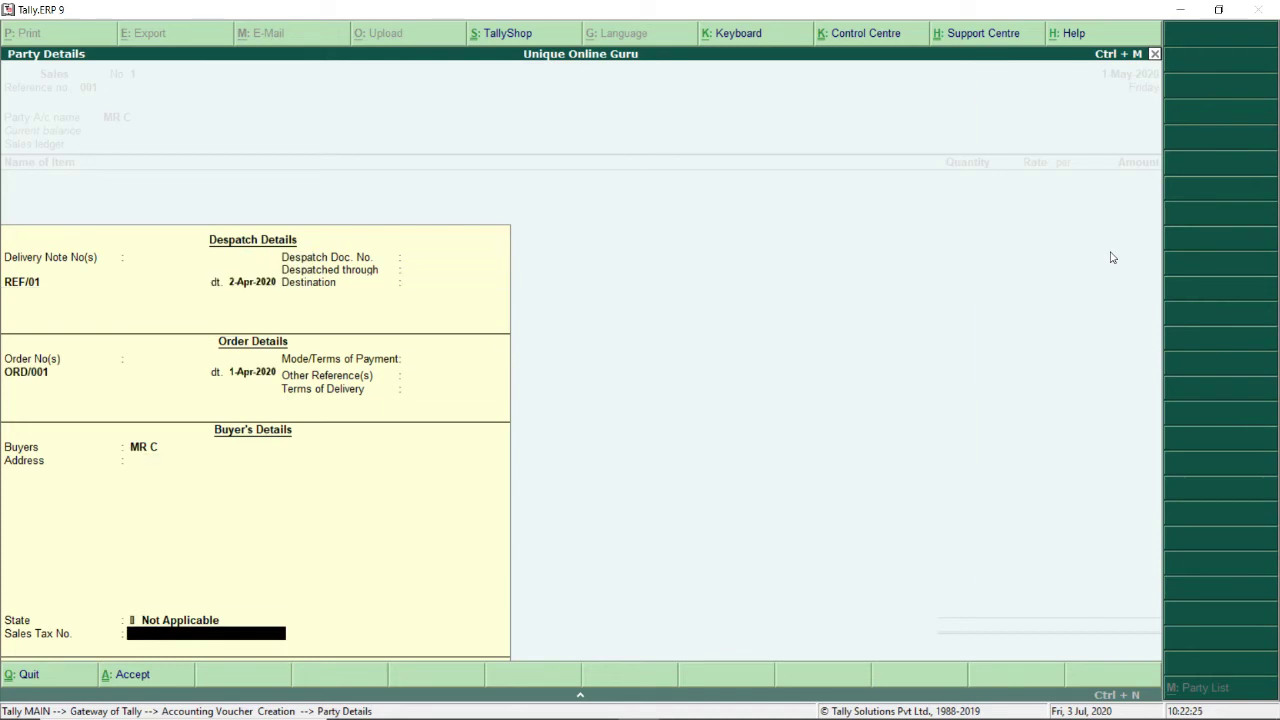
key("Return")
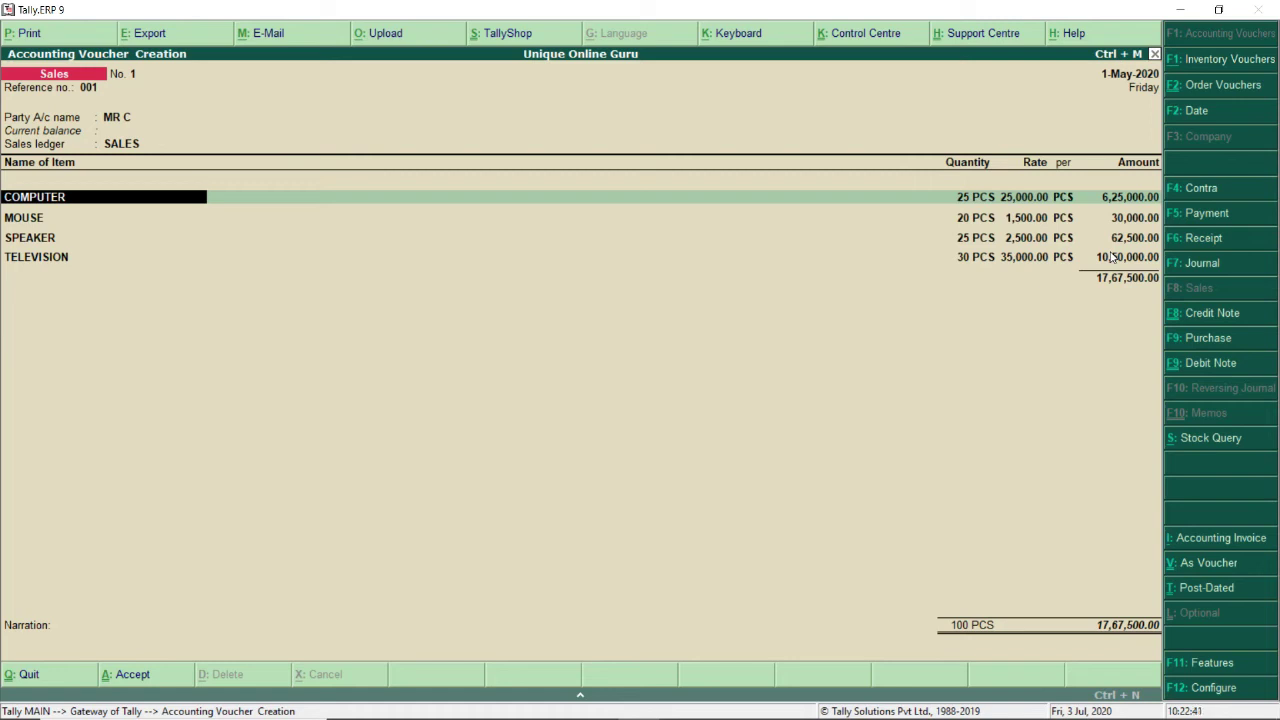
Step: Accept the COMPUTER line's allocation to tracking number REF/01, keeping 25 PCS at rate 25,000
key("Return")
key("Return")
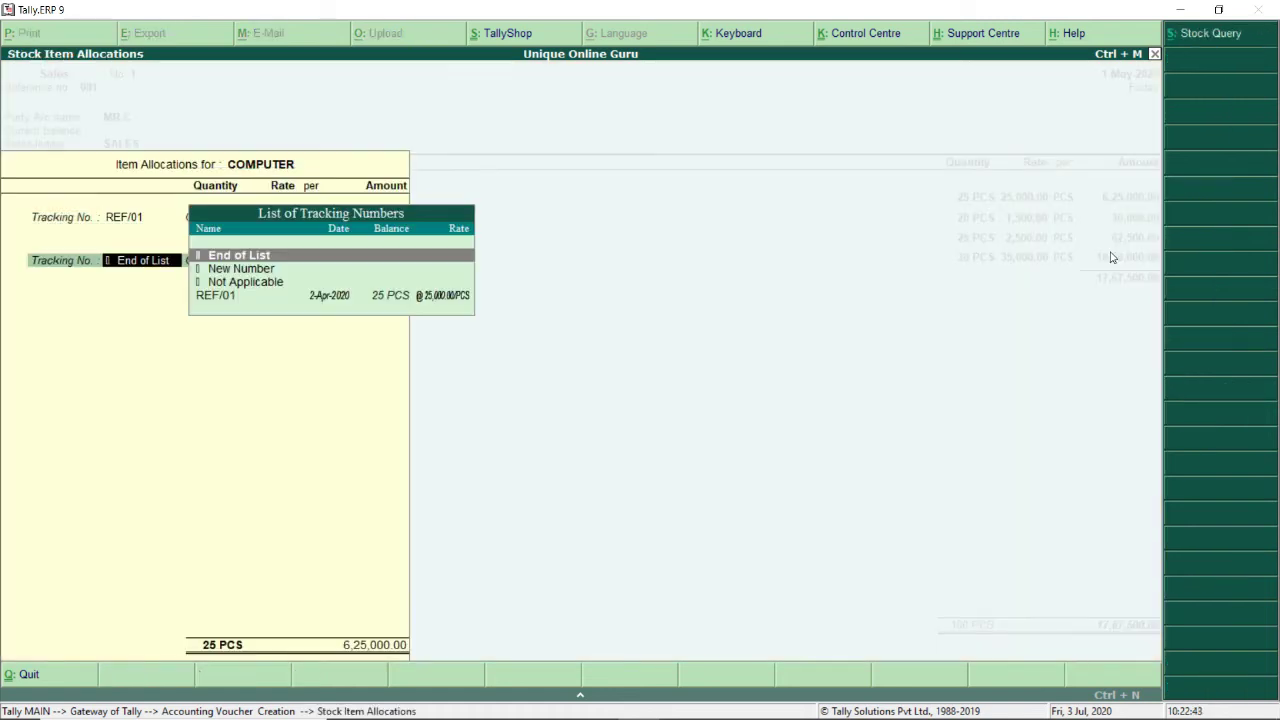
key("Return")
key("Down")
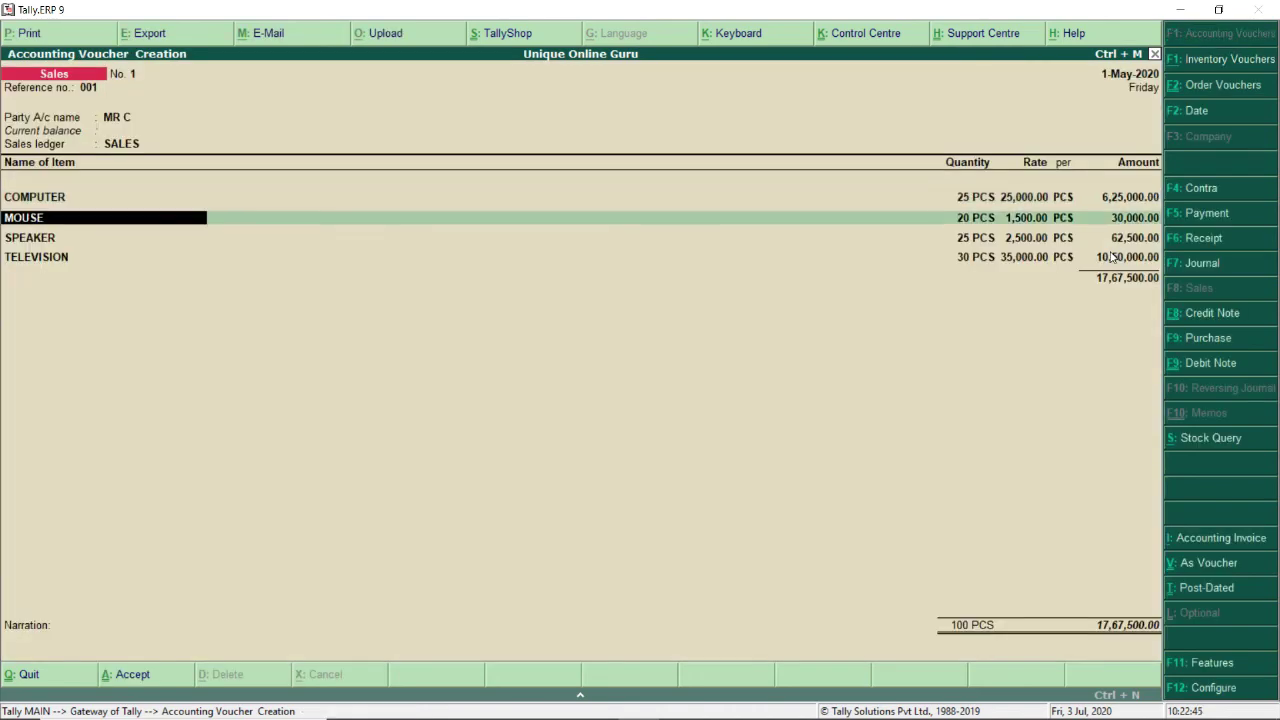
Step: Accept the REF/01 allocations of MOUSE, 20 PCS at 1,500, and SPEAKER, 25 PCS at 2,500
key("Return")
key("Return")
key("Return")
key("Return")
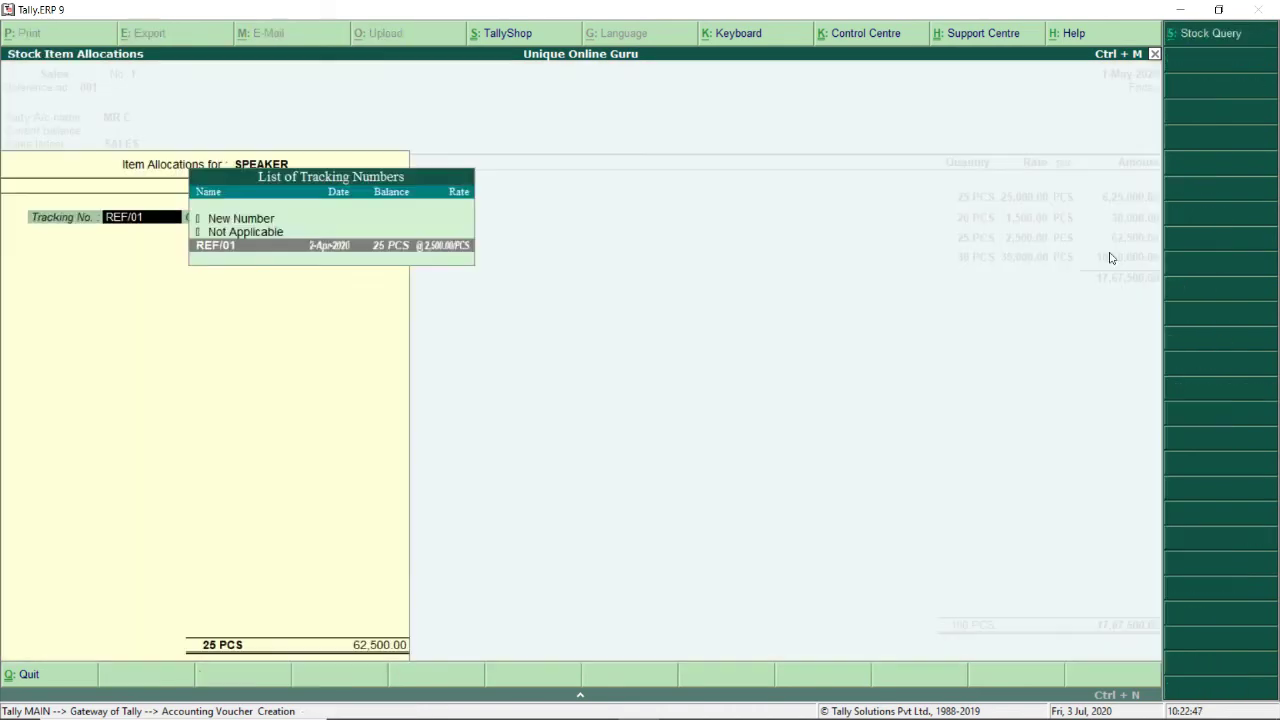
key("Return")
key("Return")
key("Return")
key("Return")
key("Return")
key("Return")
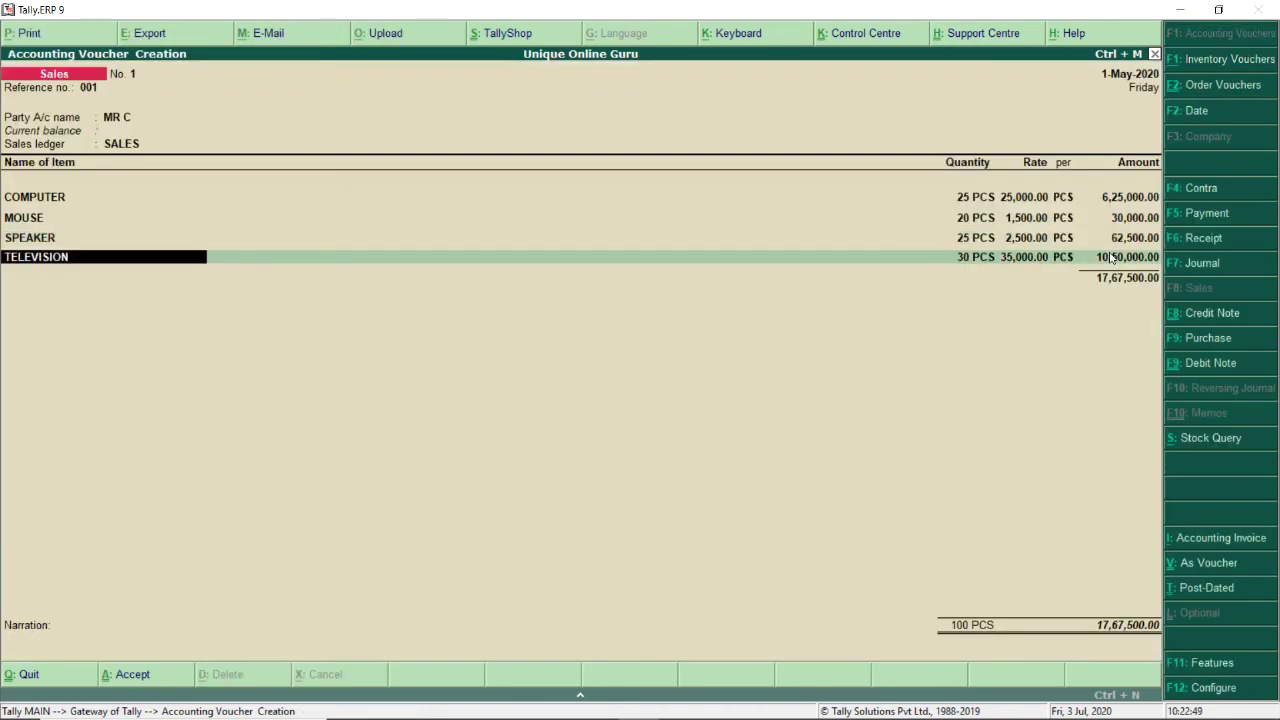
Step: Accept the TELEVISION line with 30 PCS at rate 35,000 and end the sales voucher's item list
key("Return")
key("Return")
key("Return")
key("Return")
key("Return")
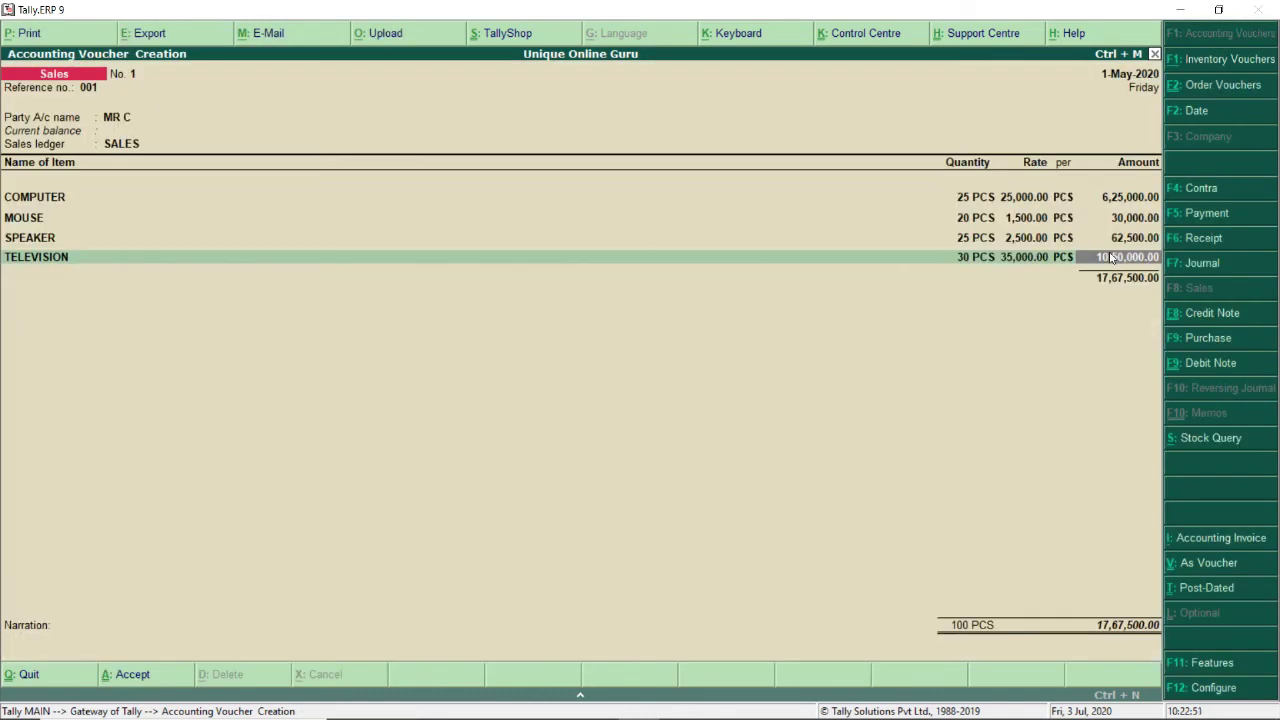
key("Return")
key("Return")
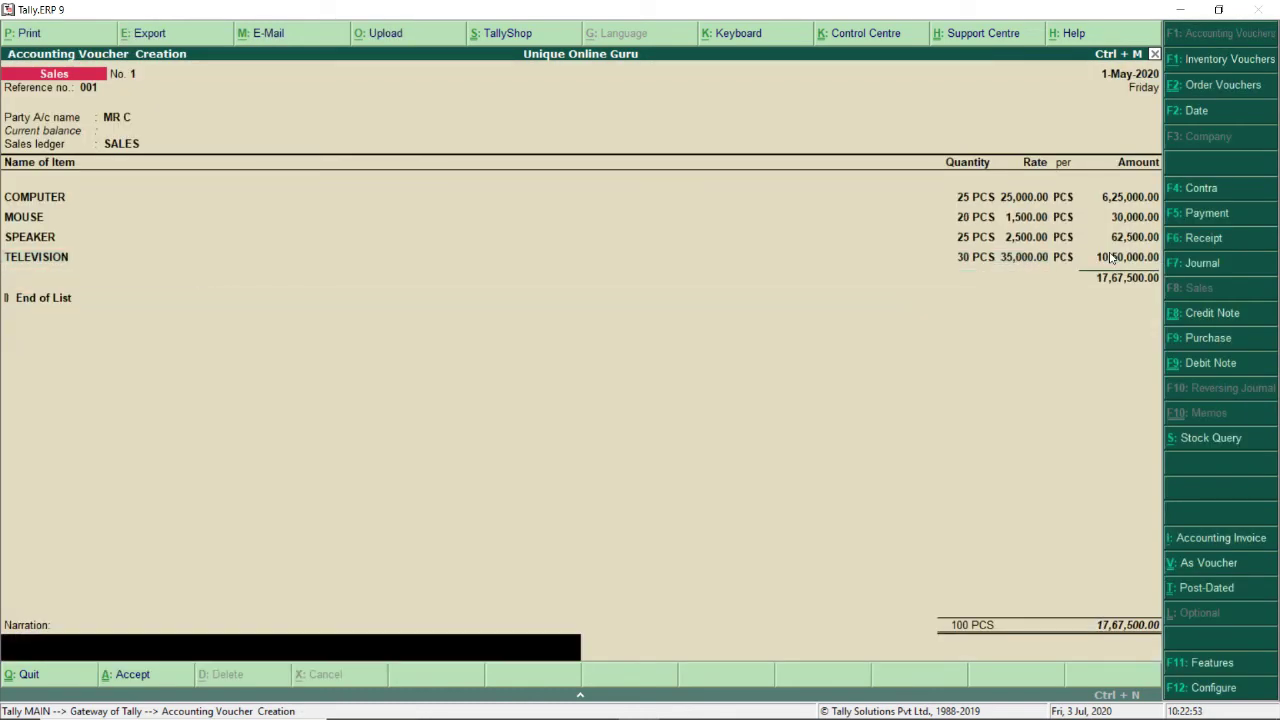
Step: Enter the narration "BEING GOODS SOLD TO" followed by the customer's name, and save the sales voucher
type("BEING GOODS SOLD")
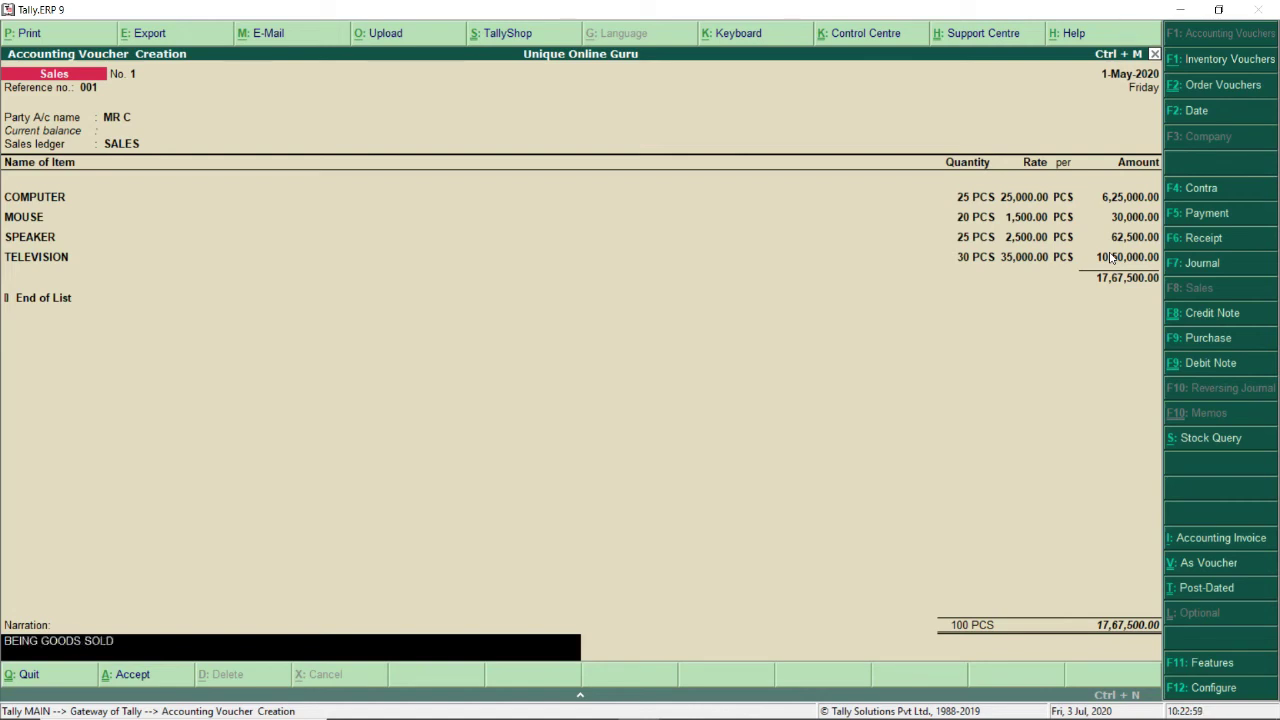
type(" TO MR C")
key("Return")
key("Return")
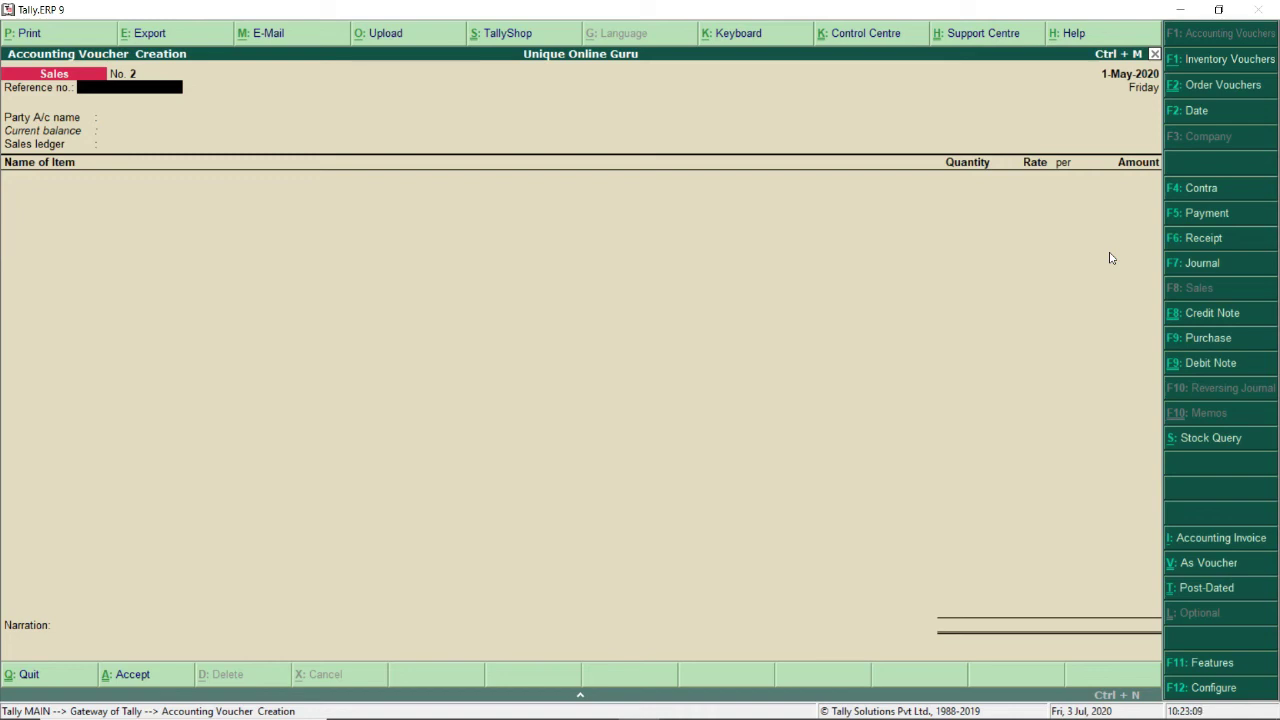
Step: Leave the new sales voucher and start a Receipt voucher with Cash as the account
key("Escape")
key("Return")
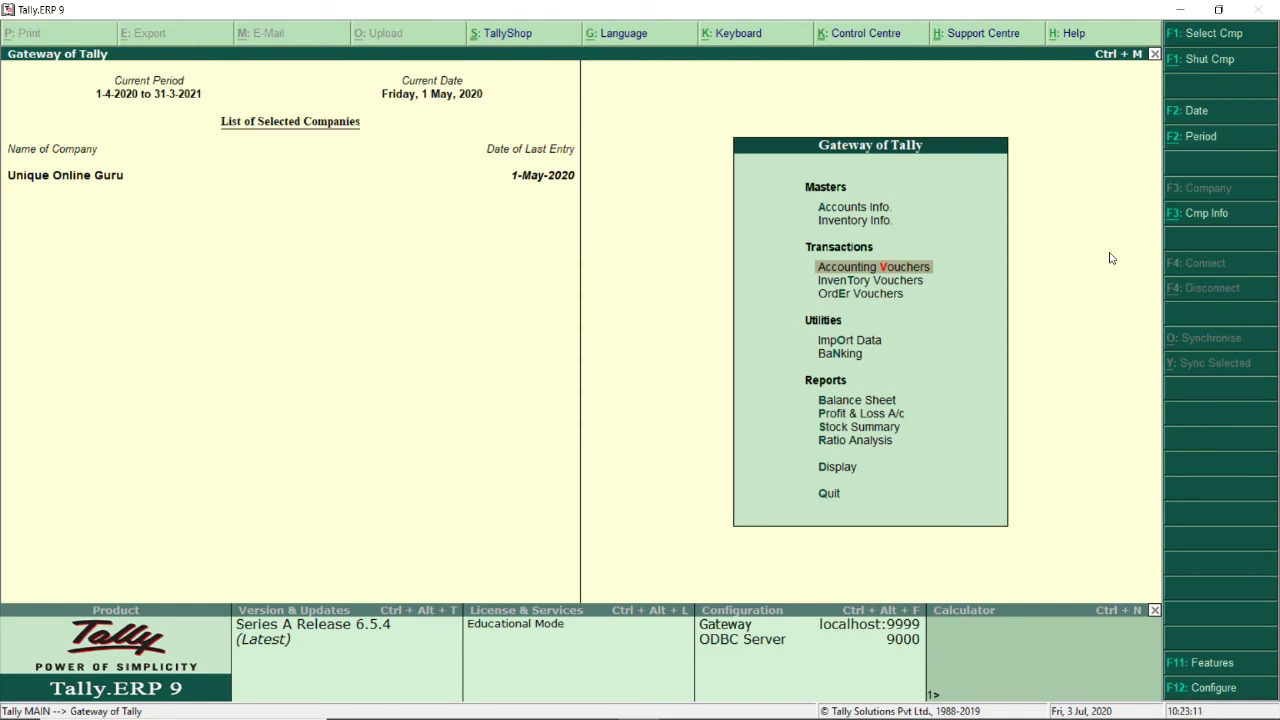
key("Return")
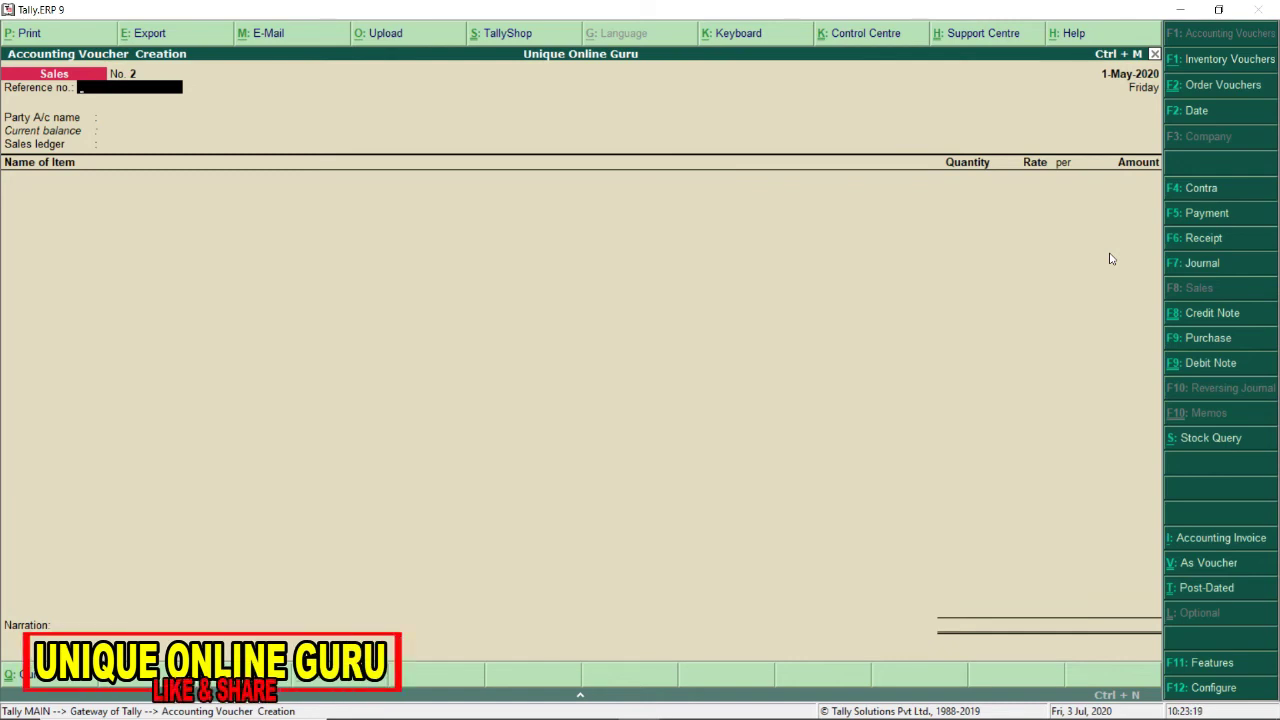
key("F6")
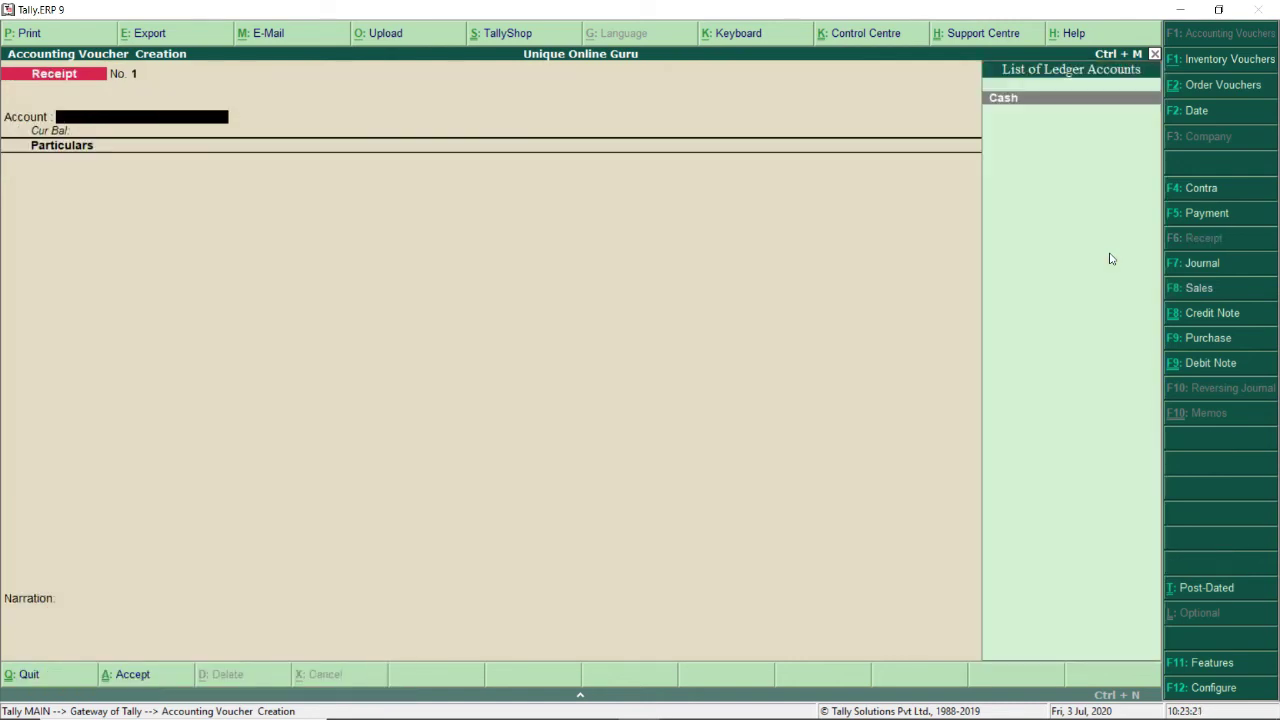
key("Return")
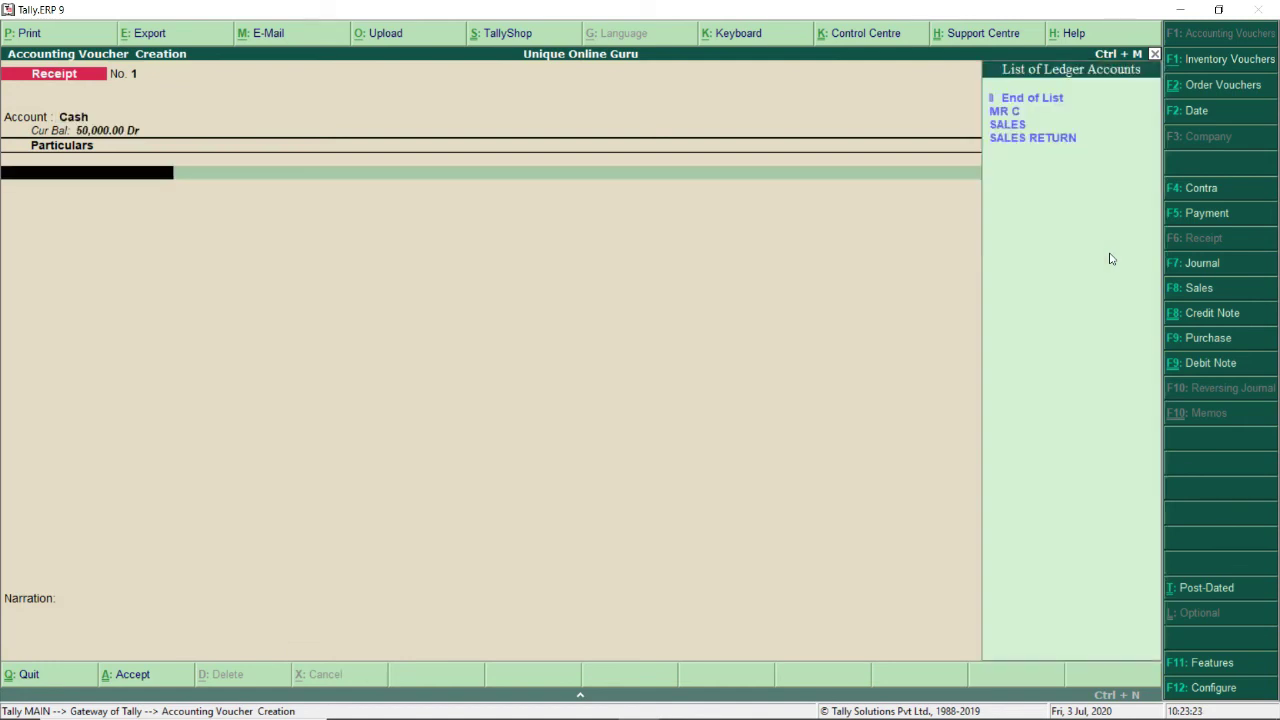
Step: Add the customer's ledger to the receipt's particulars with an amount of 17,67,500
key("Down")
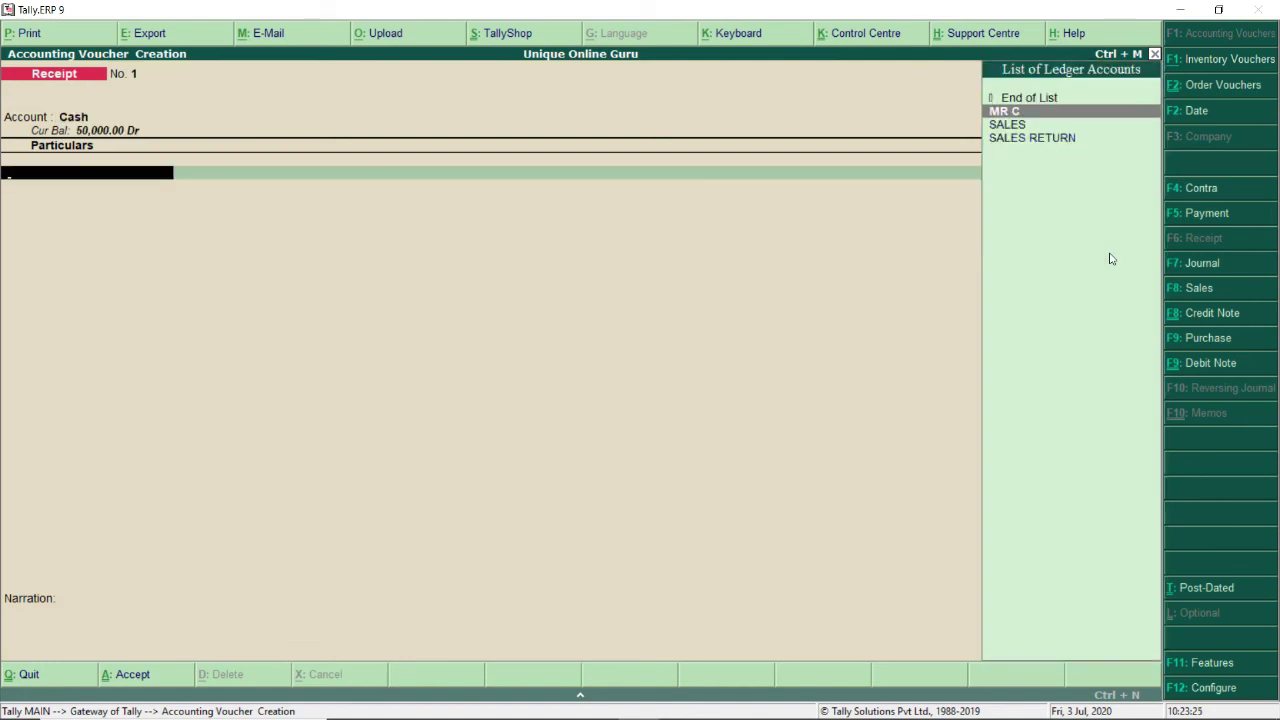
key("Return")
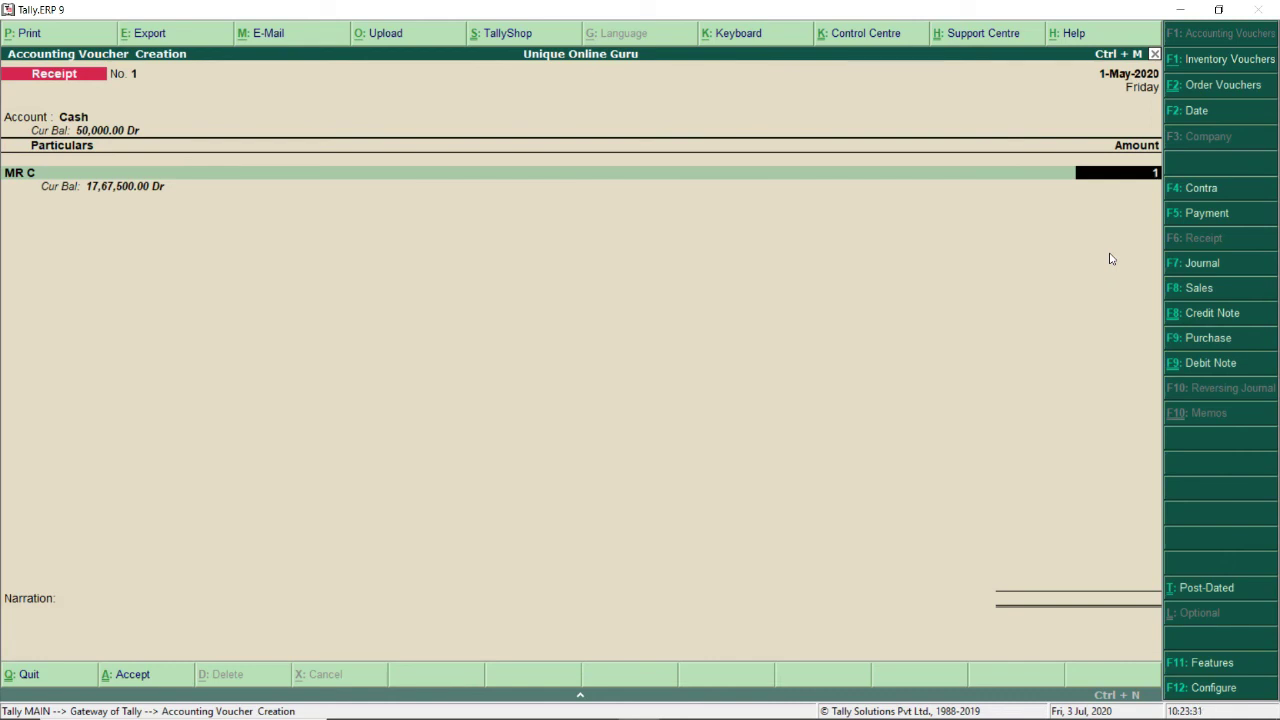
type("1767500")
key("Return")
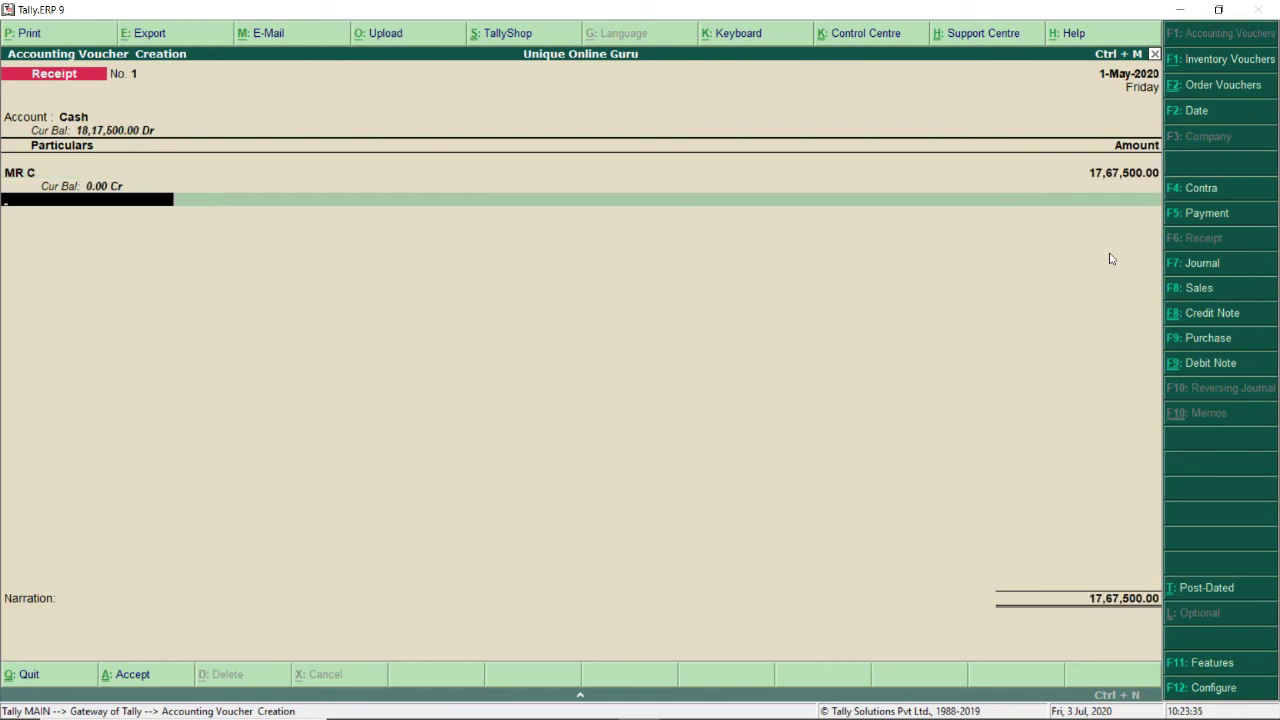
Step: Enter the narration "BEING PAYMENT RECEIVED.", save the receipt voucher, and leave voucher creation
key("Return")
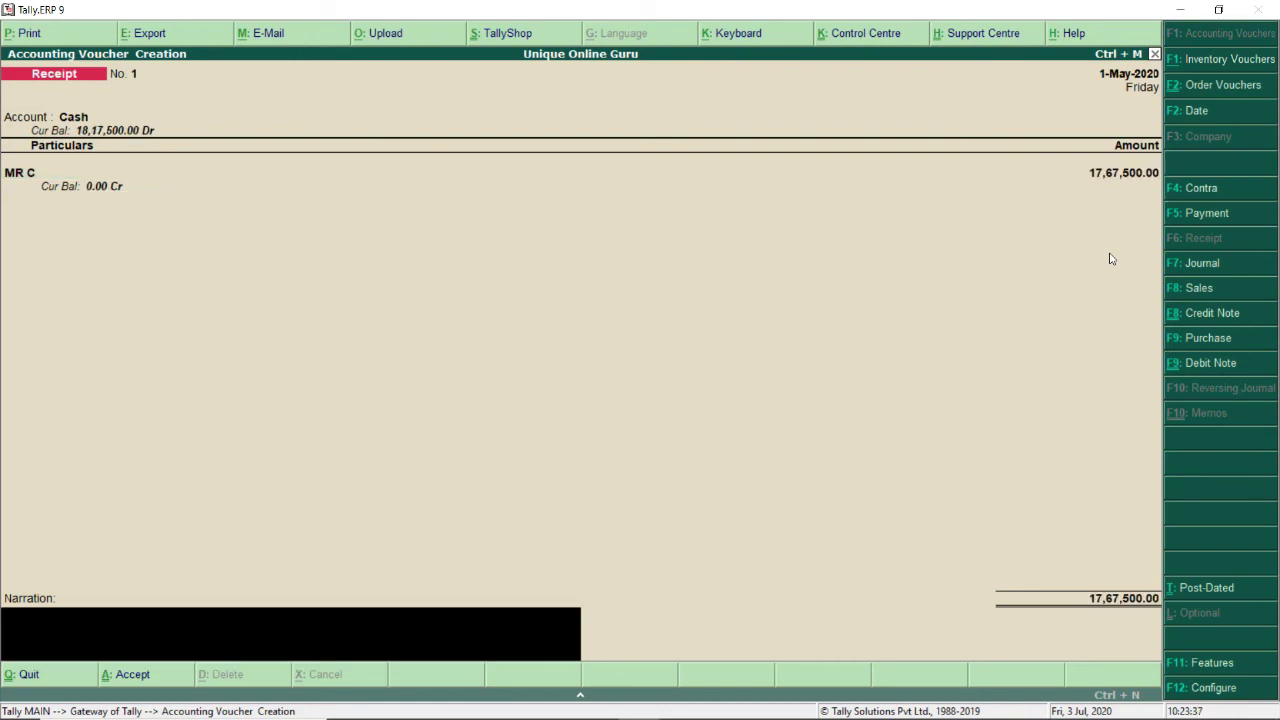
type("BEING PAYMENT RECEI")
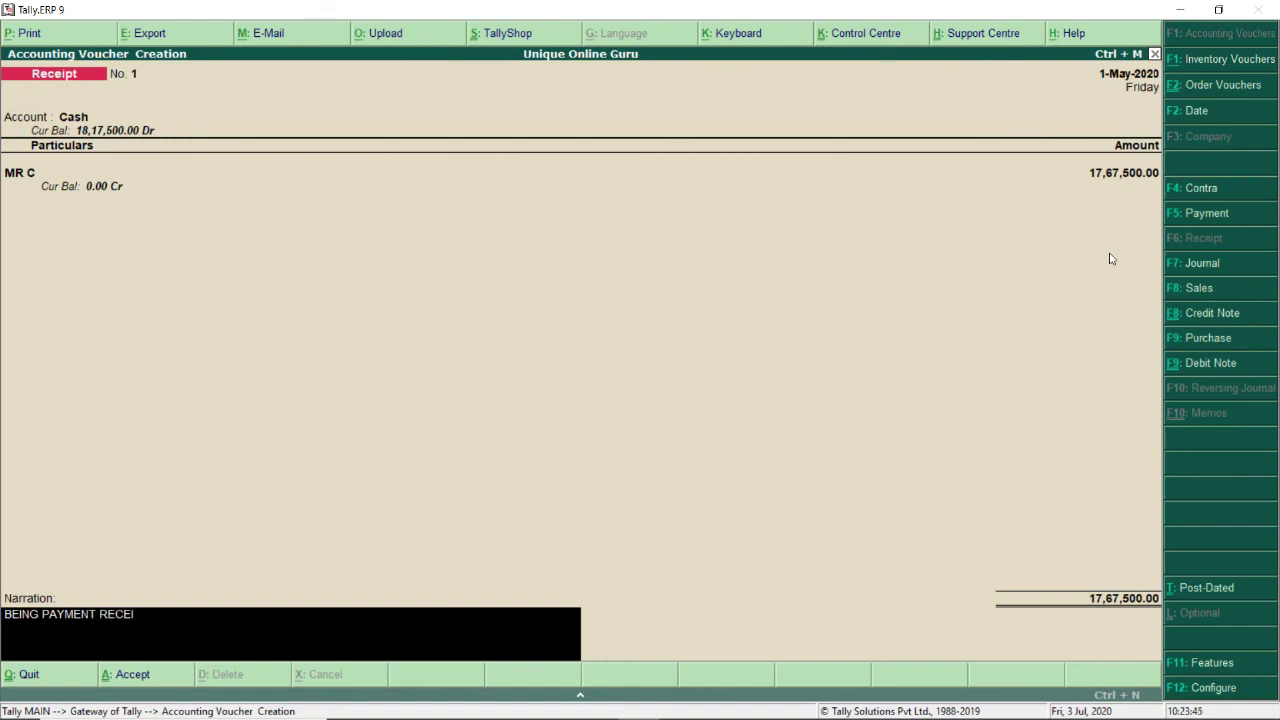
type("VED.")
key("Return")
key("Return")
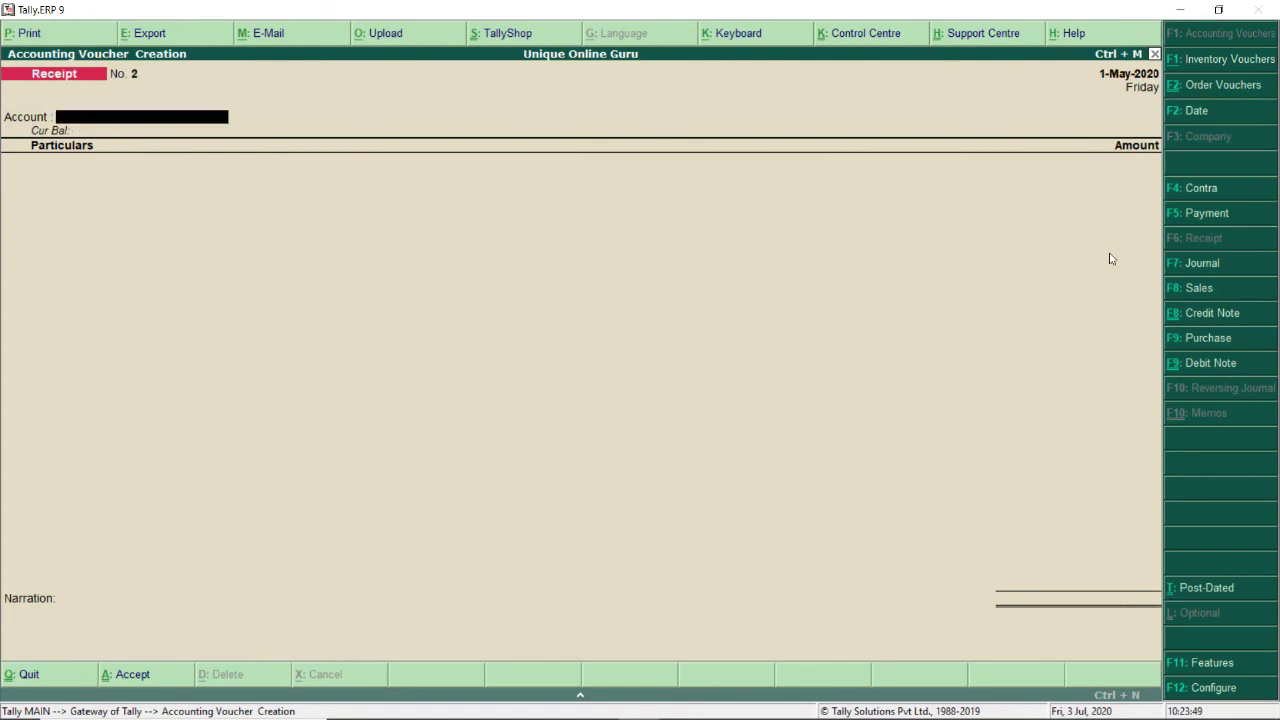
key("Escape")
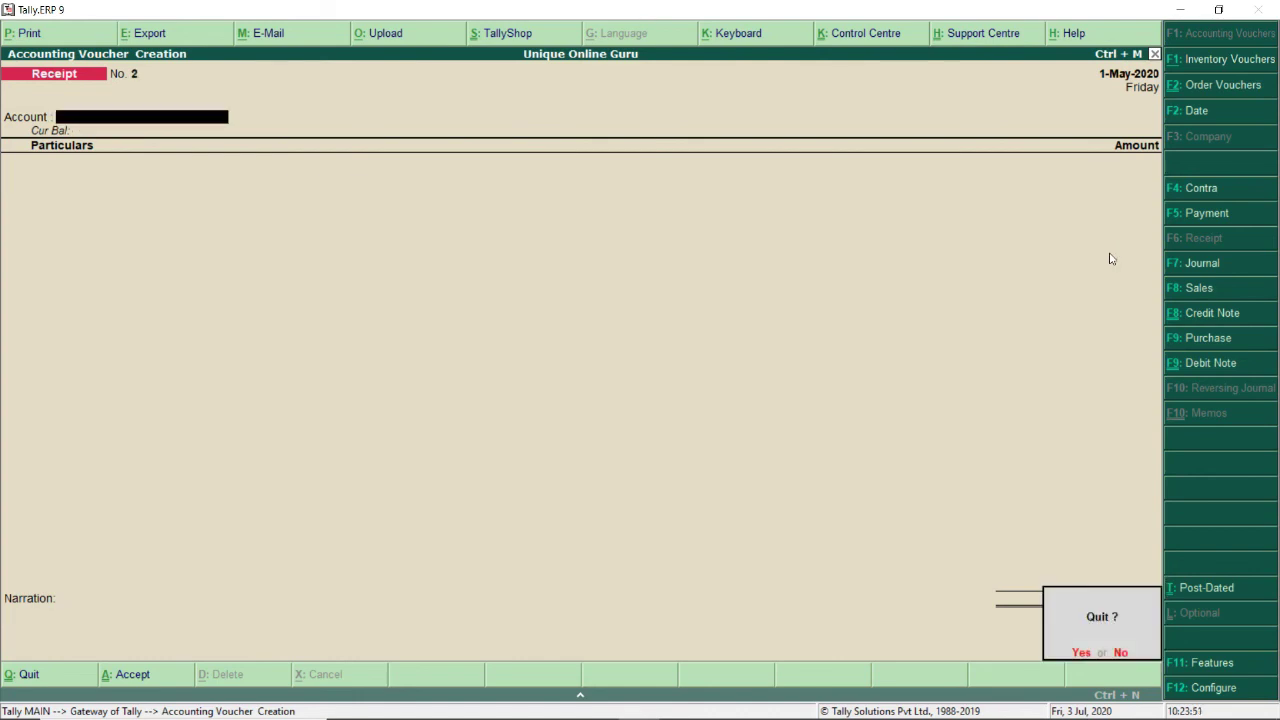
key("Return")
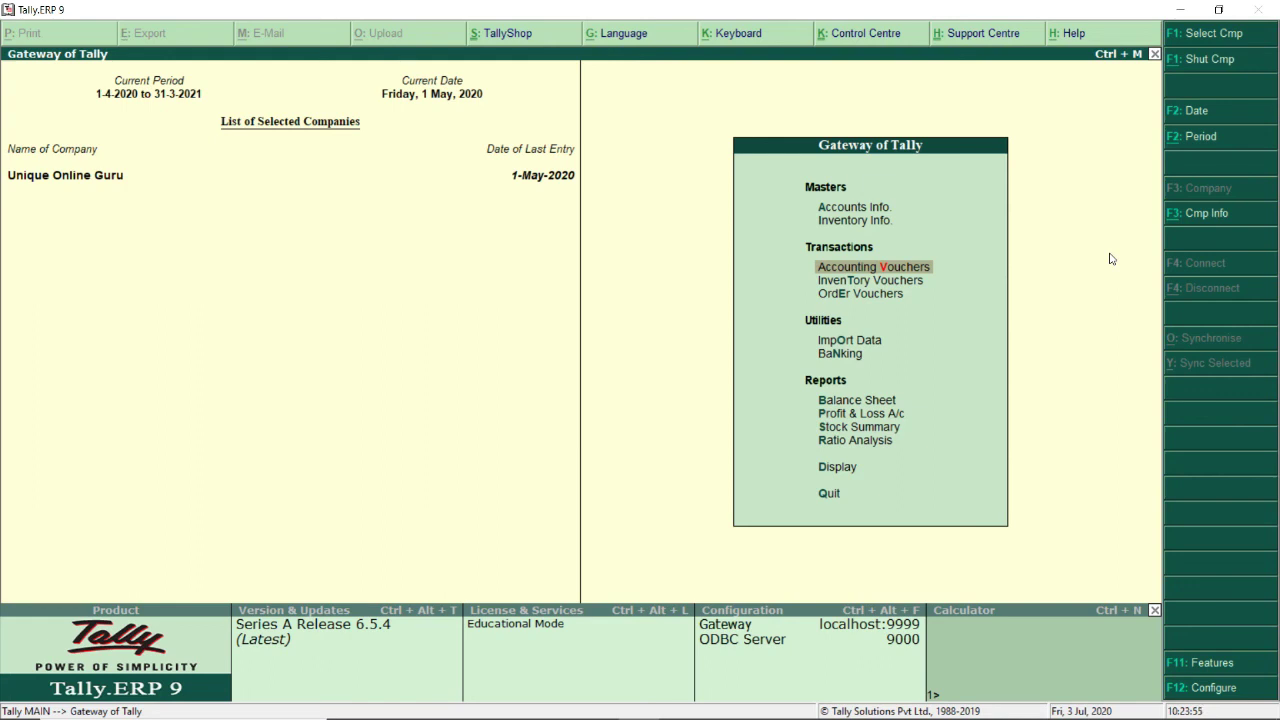
Step: Review the Day Book entries for the period 1-Apr-2020 to 1-May-2020 and return to the Gateway of Tally
key("d")
key("Return")
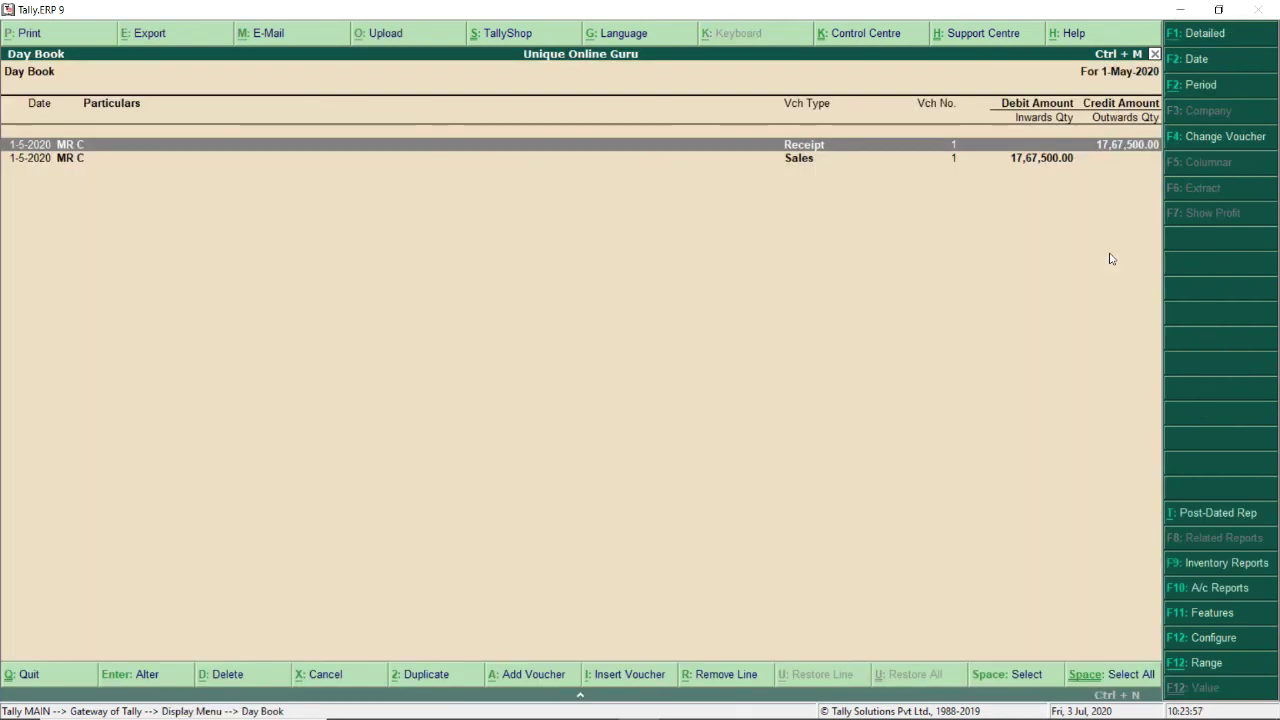
key("F2")
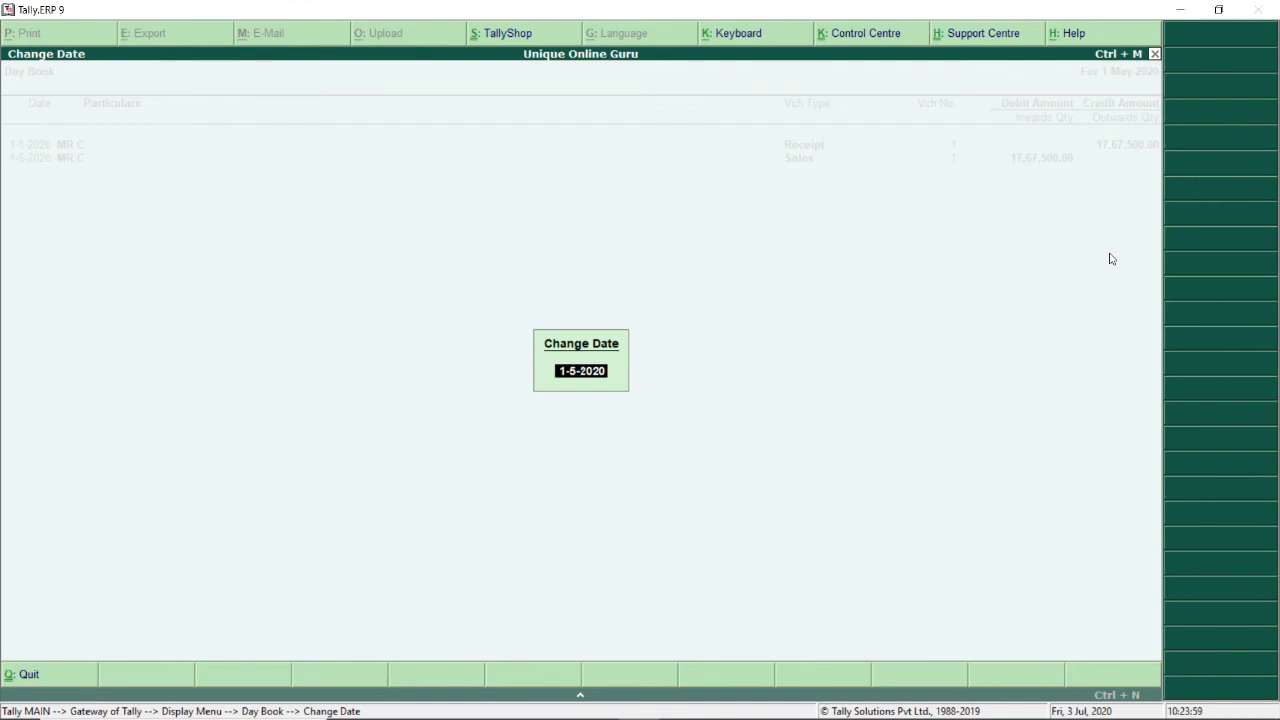
key("Return")
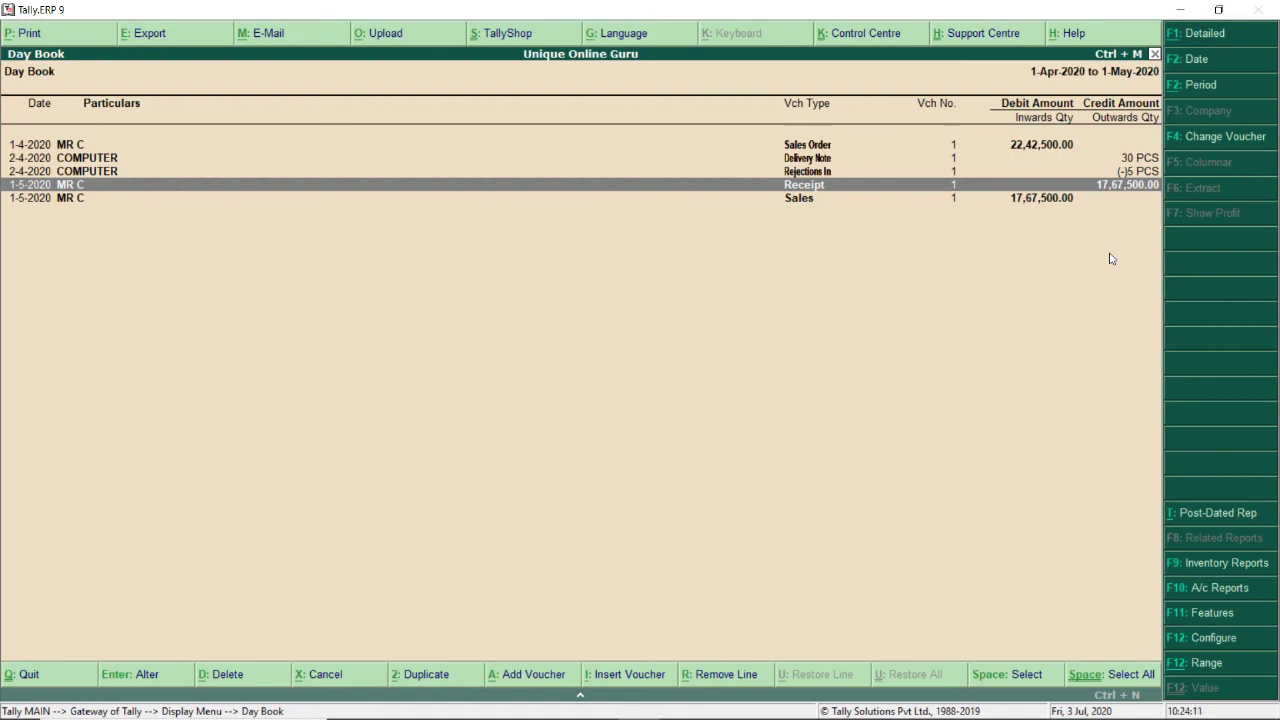
key("Escape")
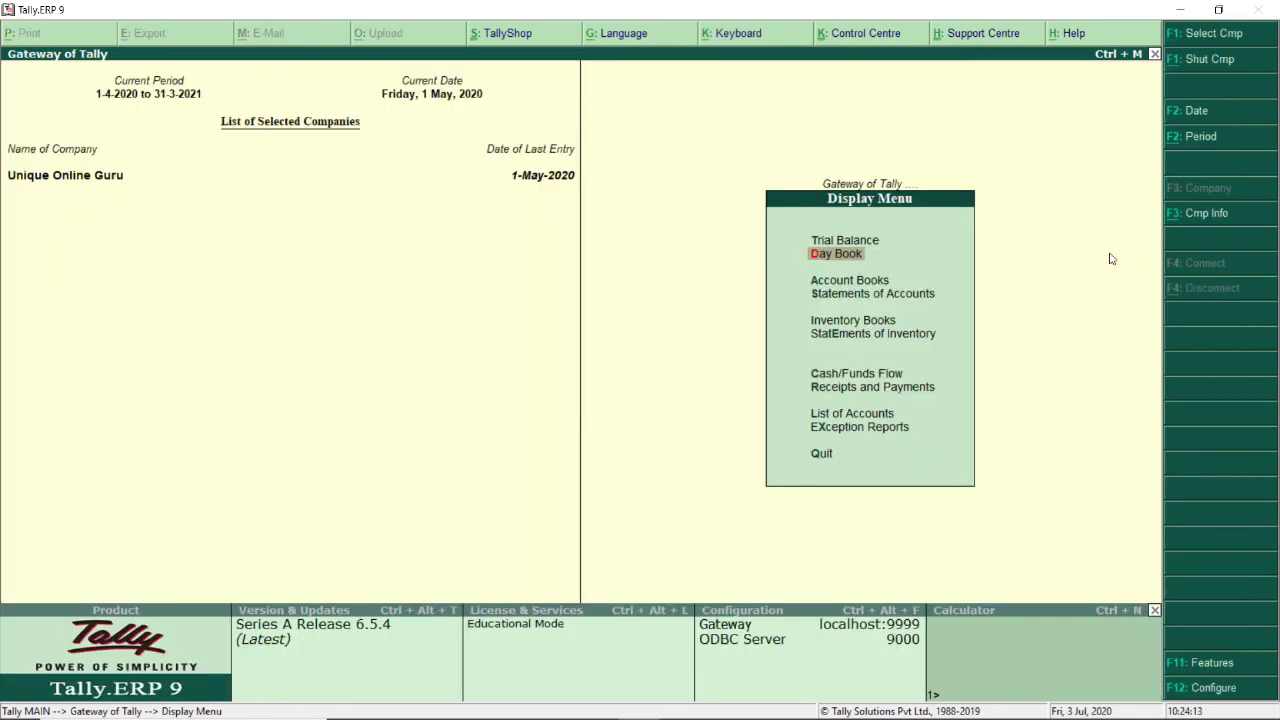
key("Escape")
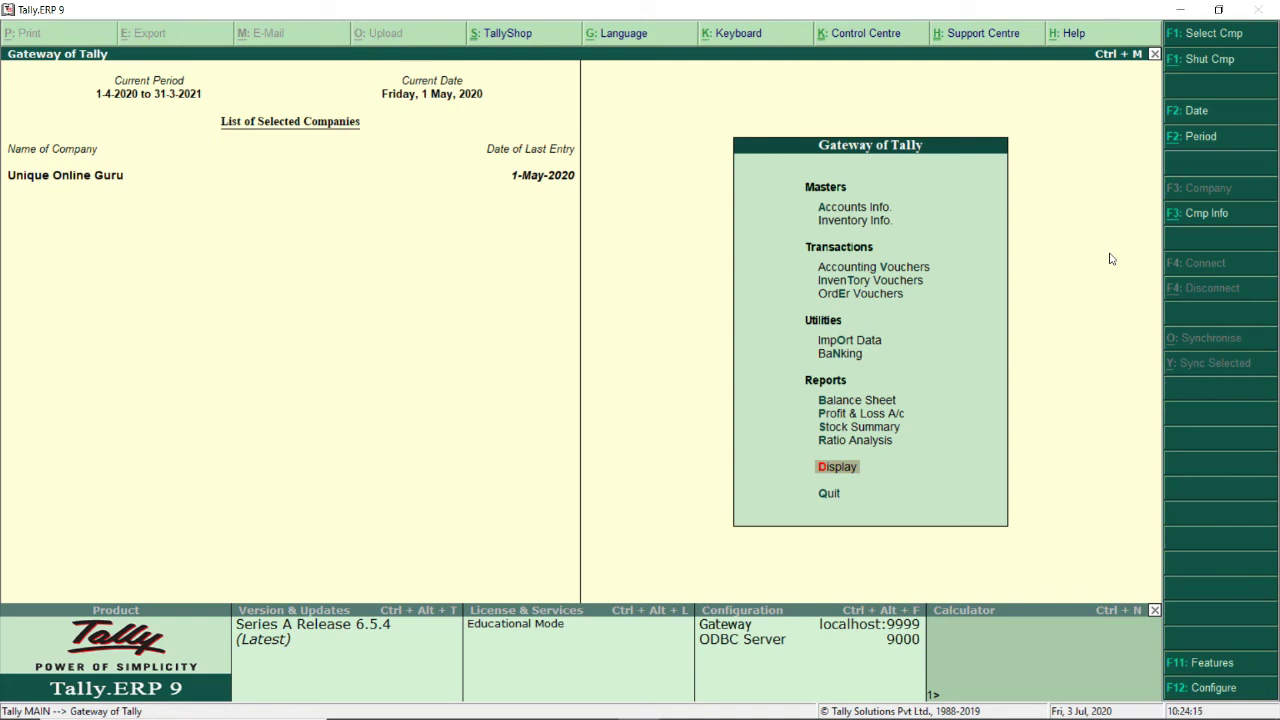